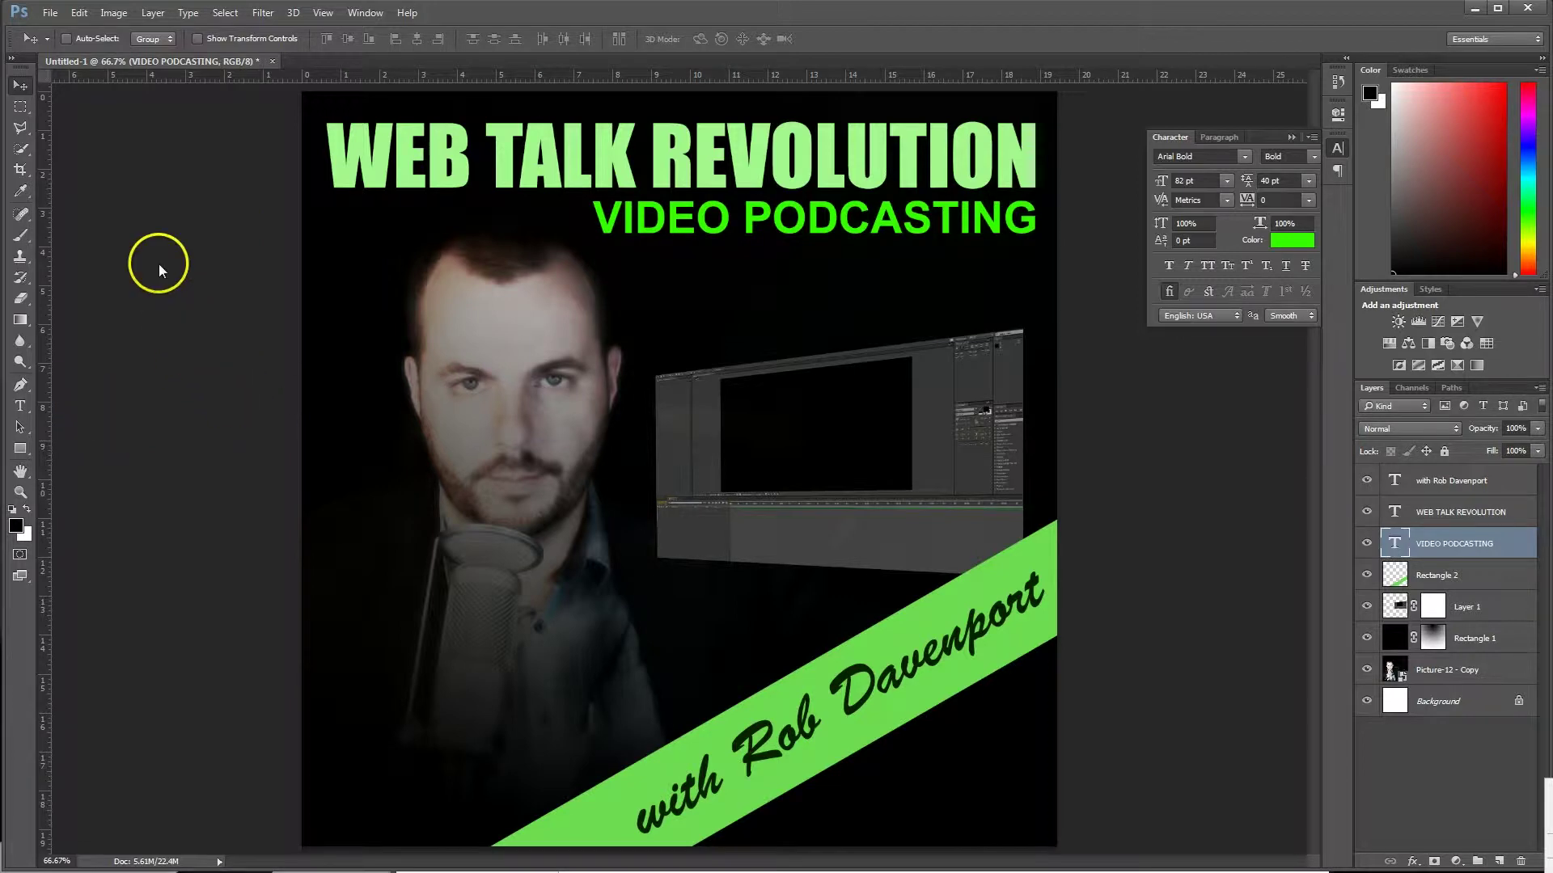
Step: Create a new blank 1400 × 1400 px document at 72 ppi with a white background
click(52, 15)
click(51, 31)
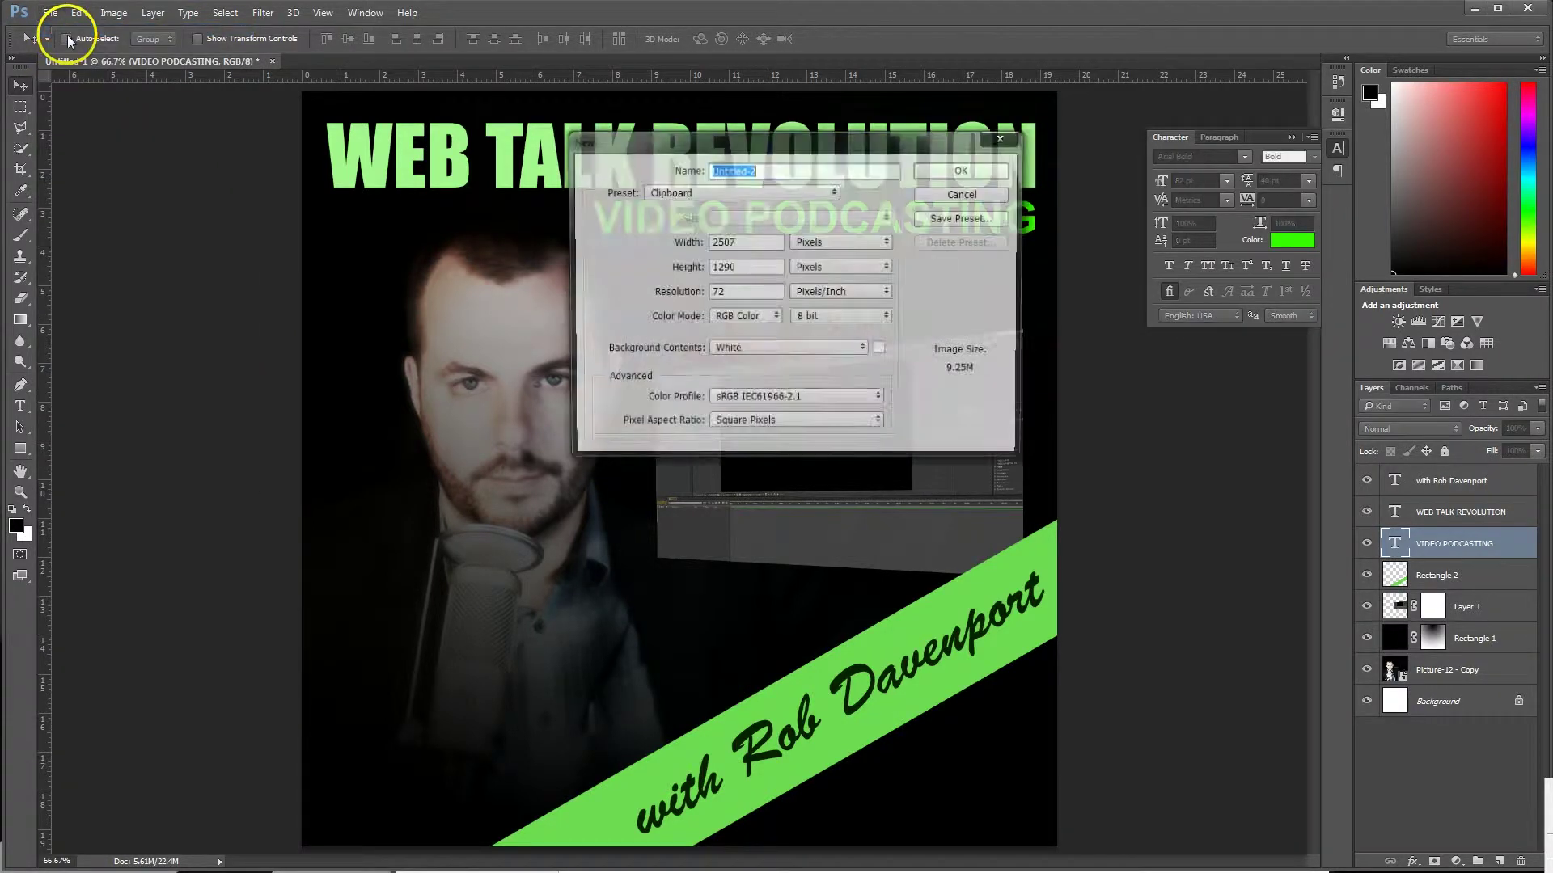
double_click(770, 245)
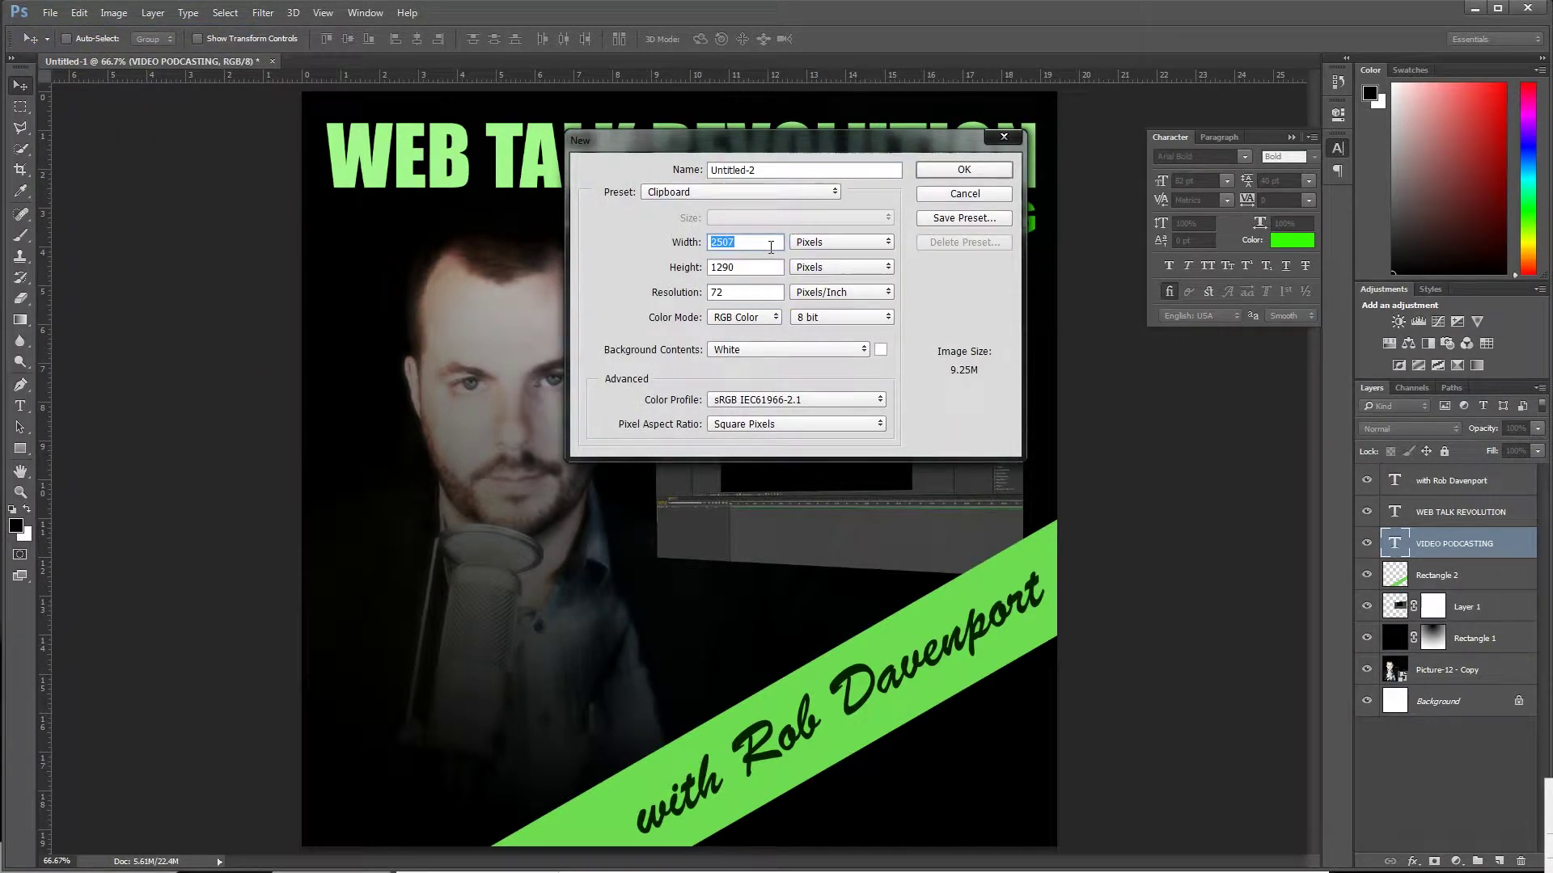
text(1)
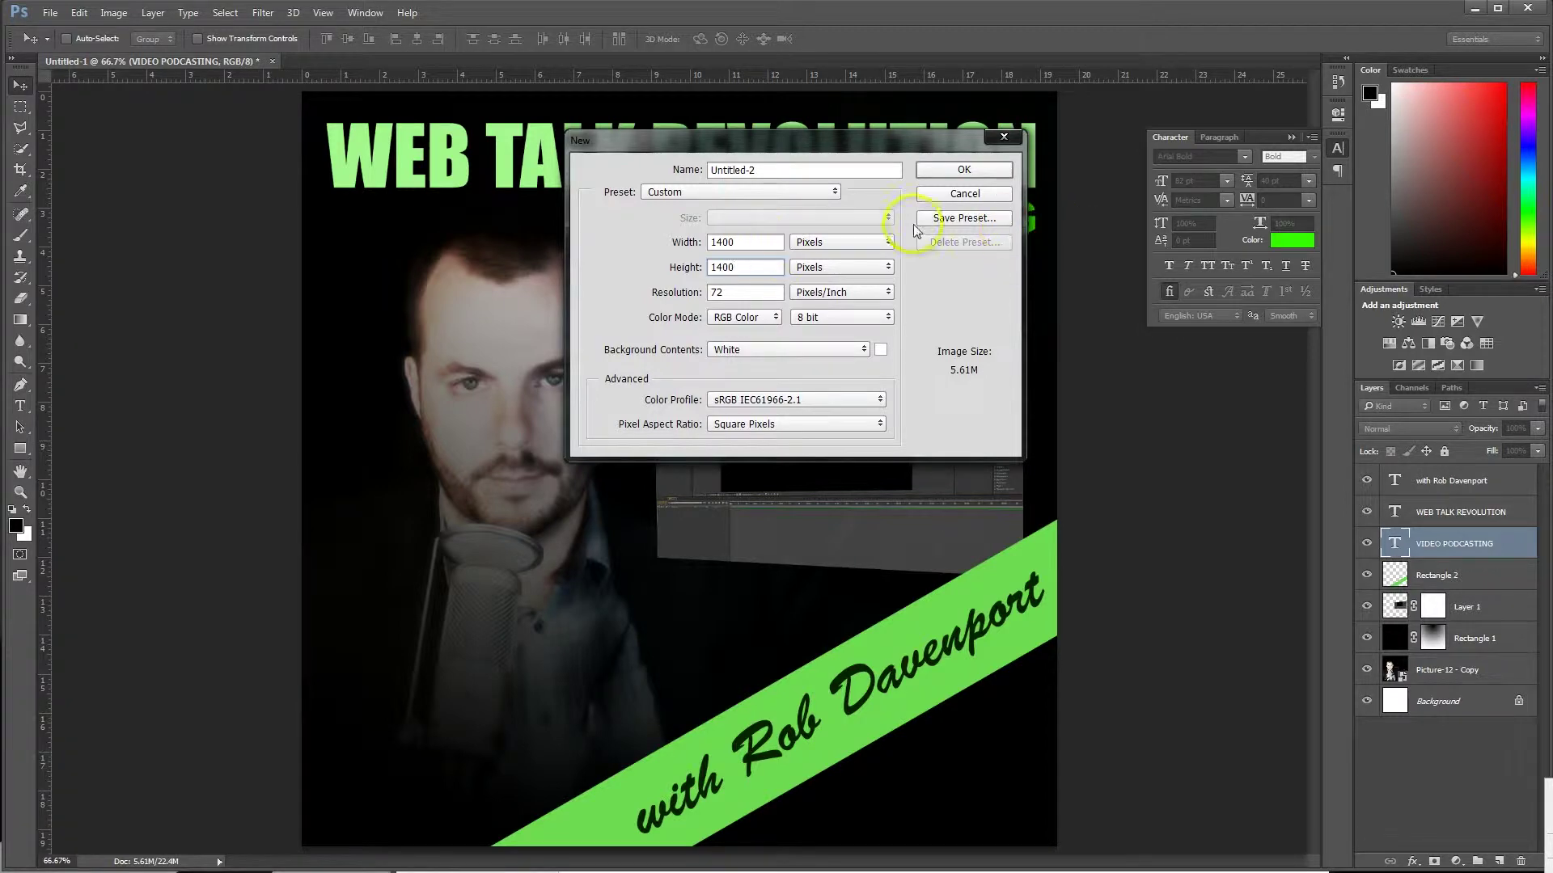
click(940, 175)
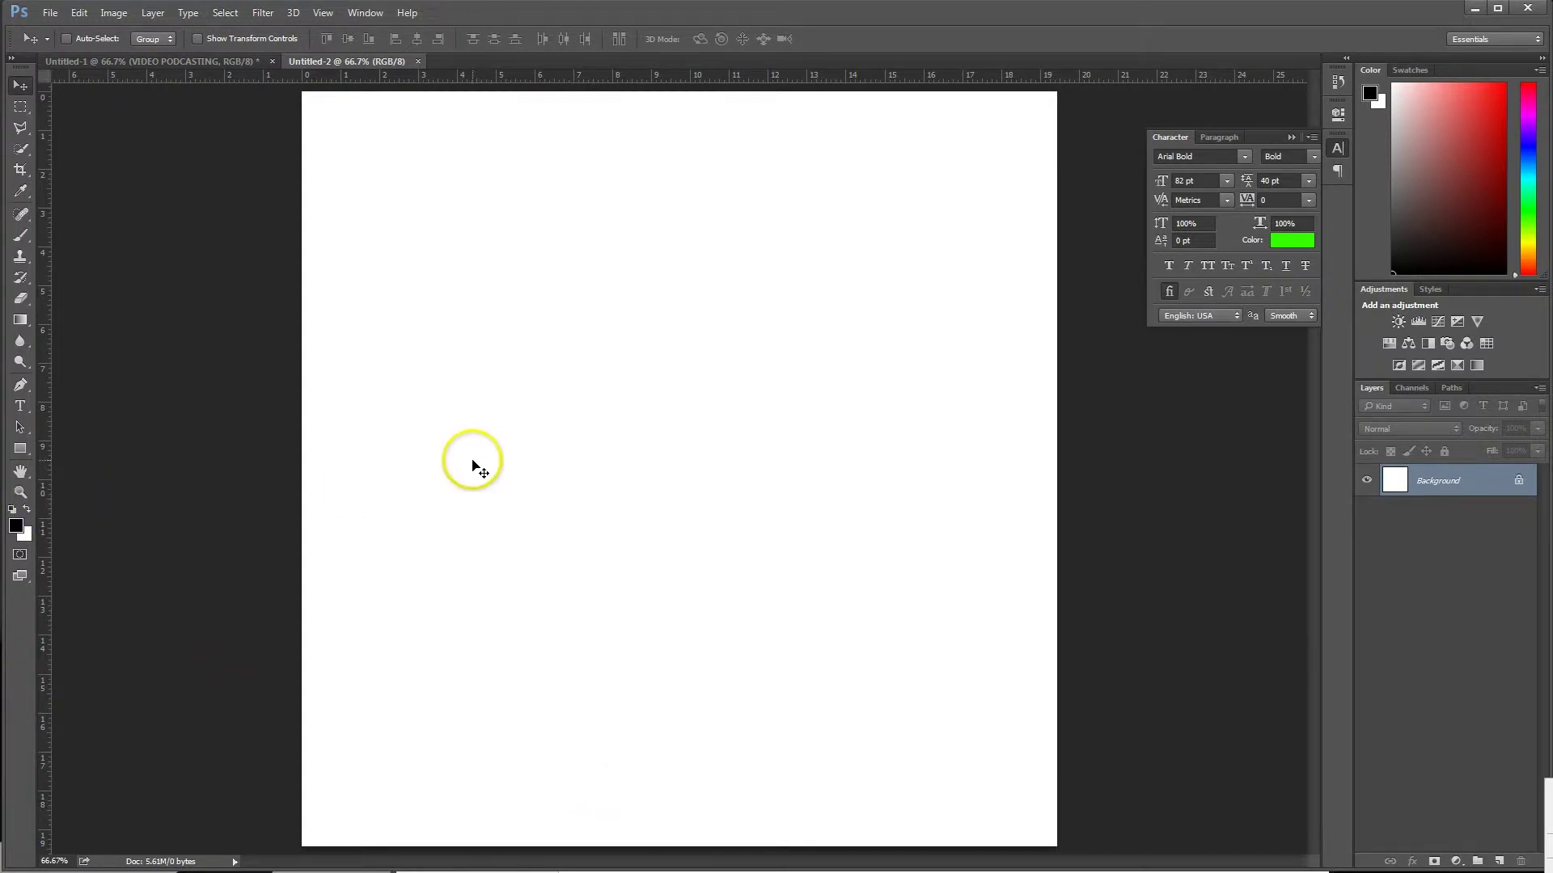
key(alt+Tab)
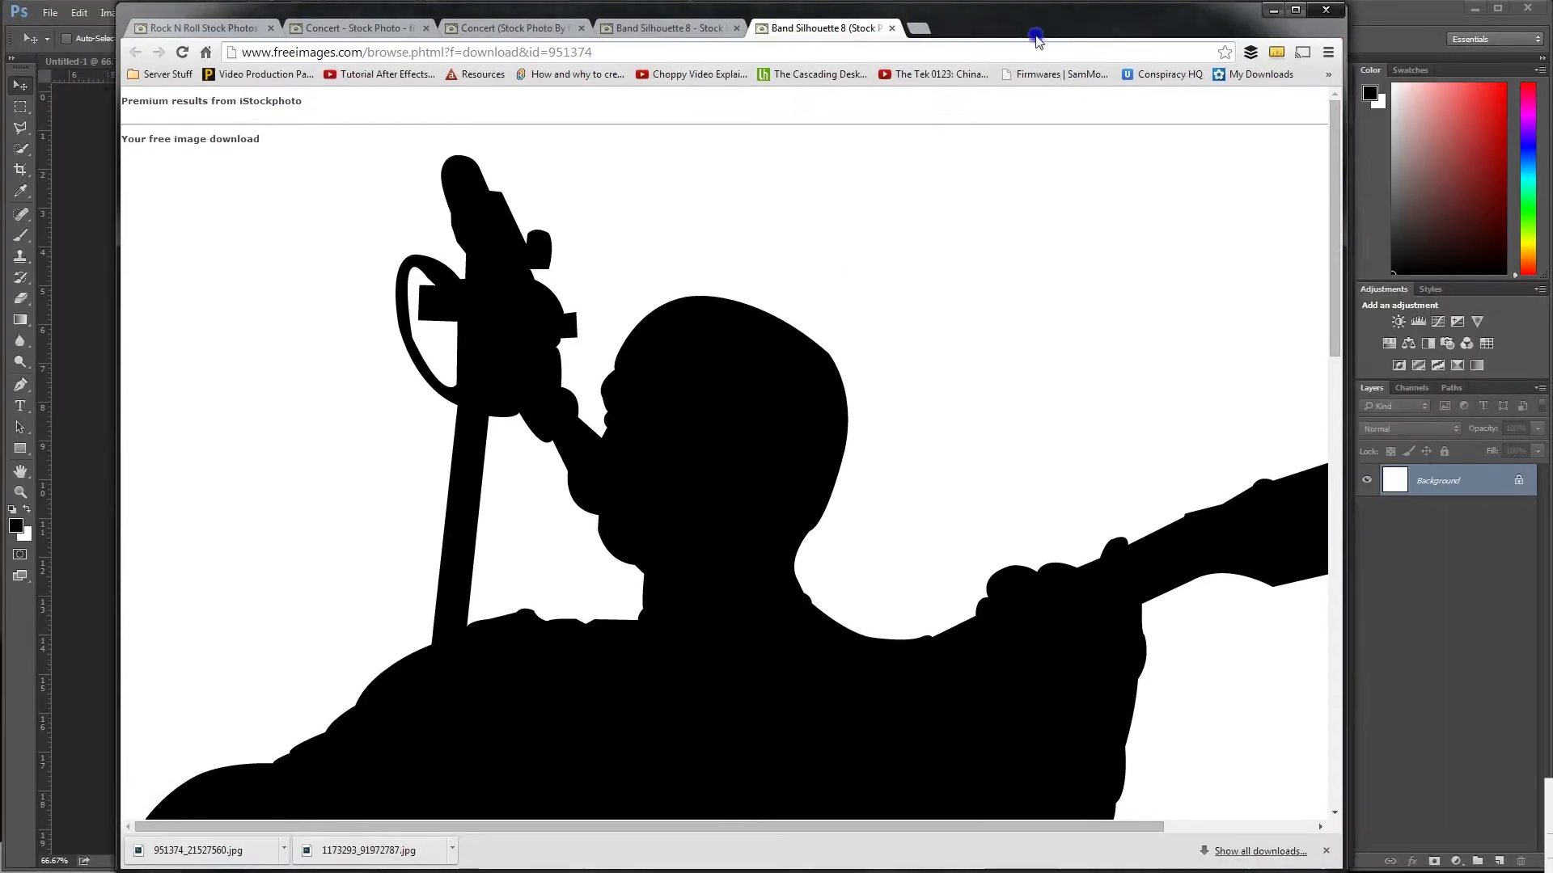
Step: Look over the rock n roll image search results on freeimages.com
click(153, 17)
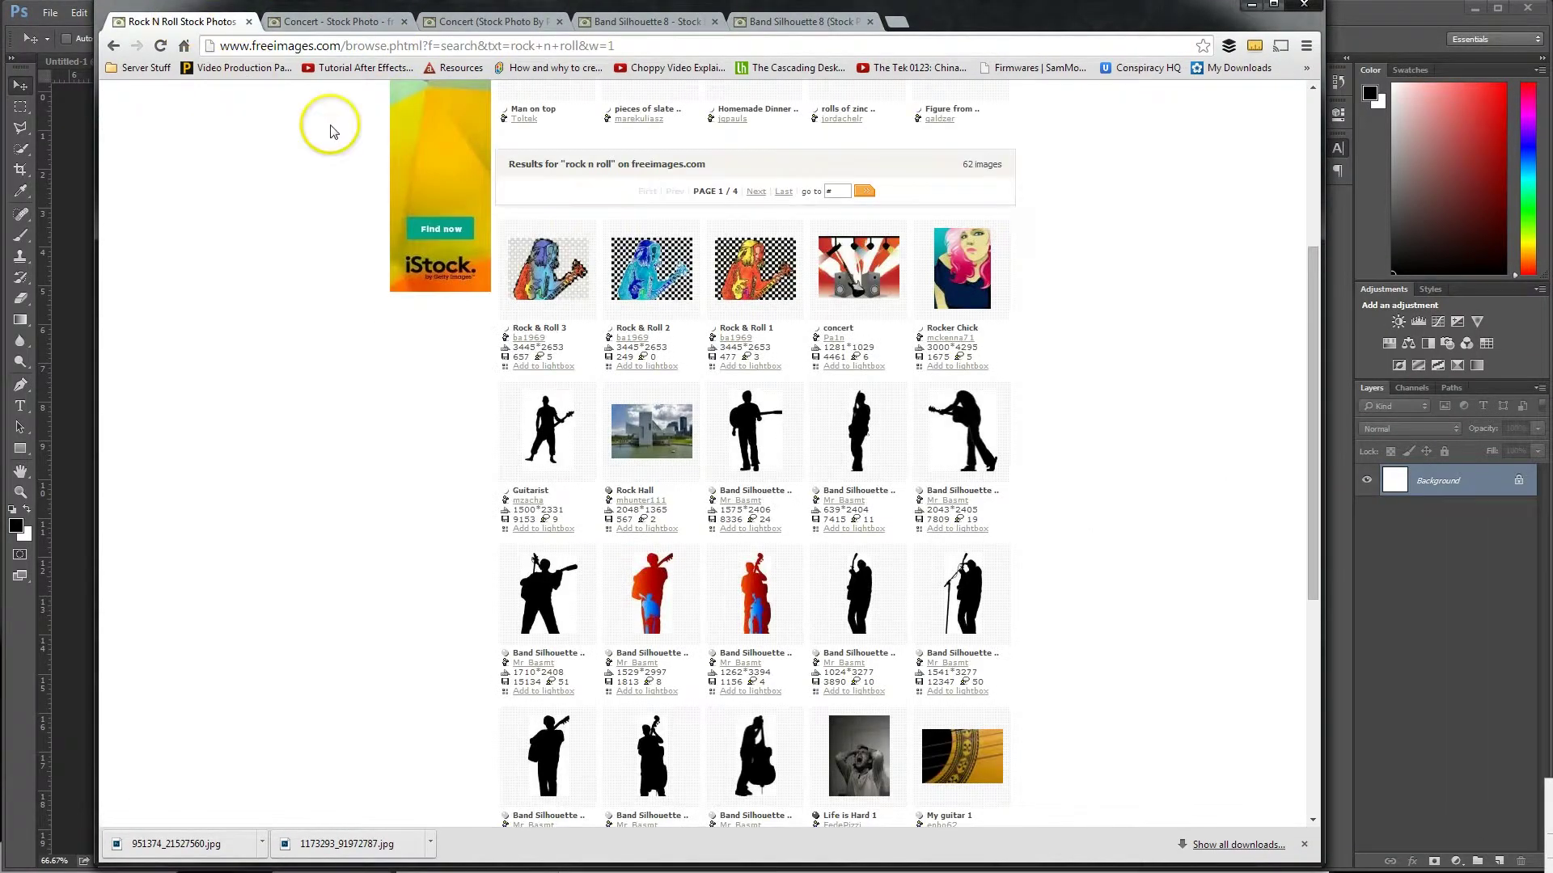
scroll(164, 180, up, 4)
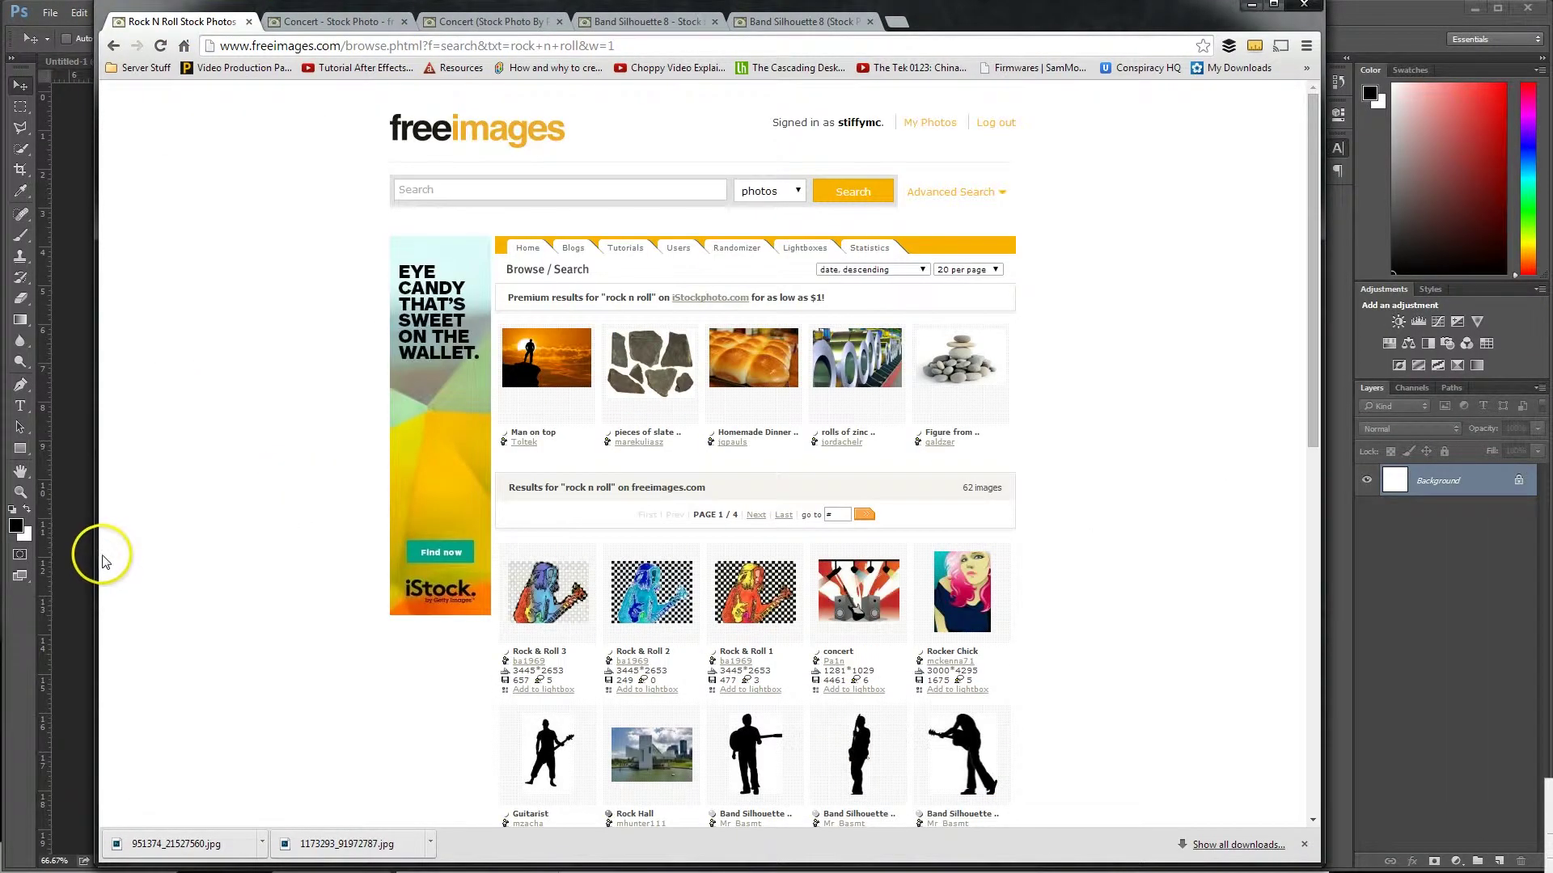
scroll(316, 534, down, 4)
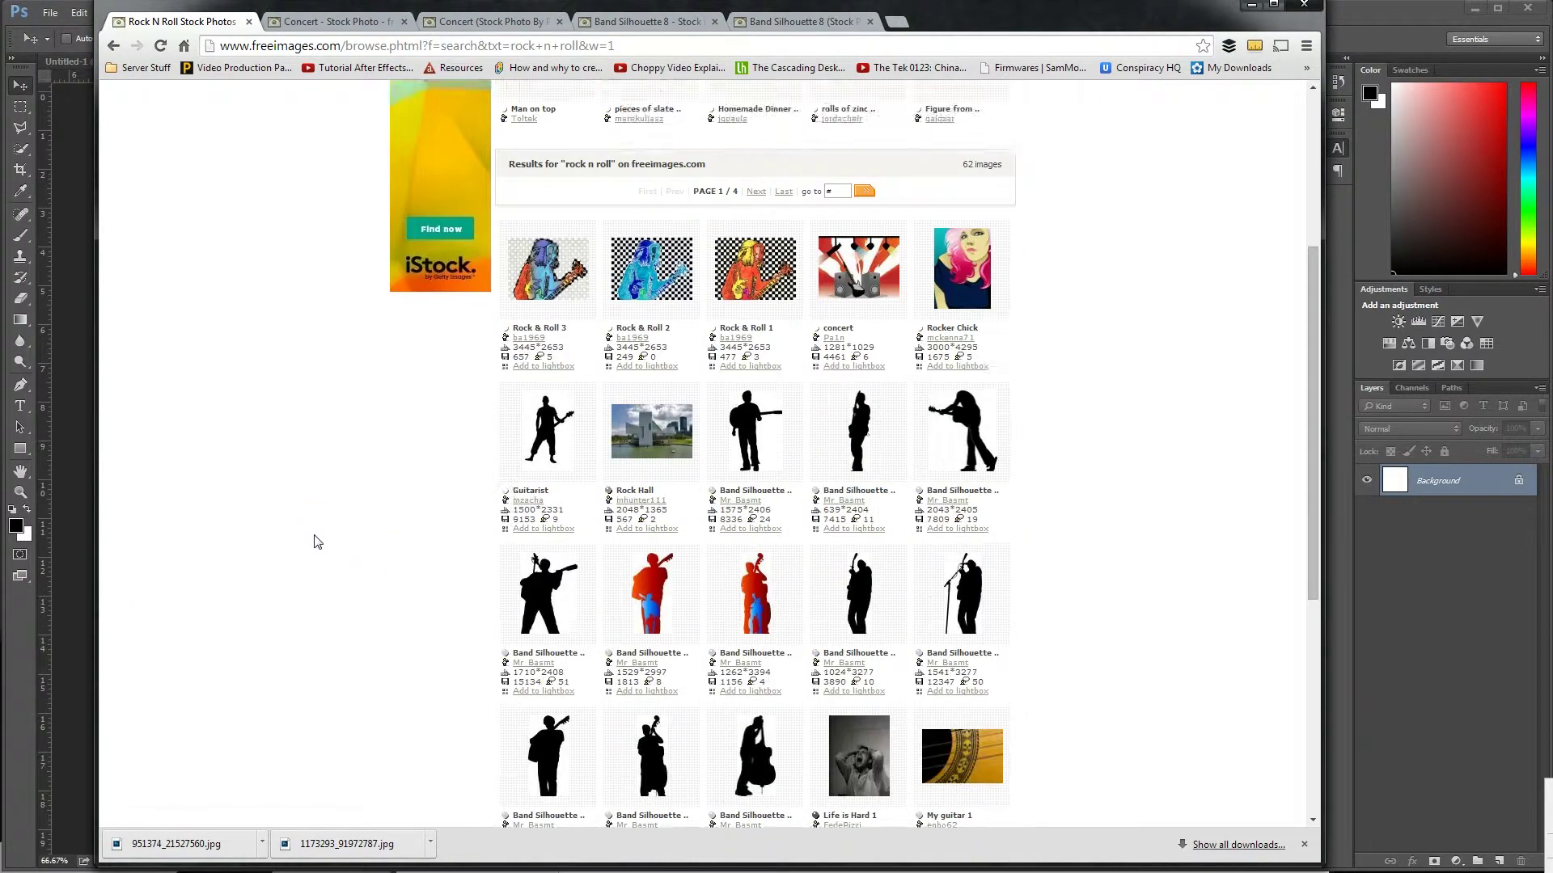
scroll(315, 542, down, 5)
scroll(316, 542, up, 8)
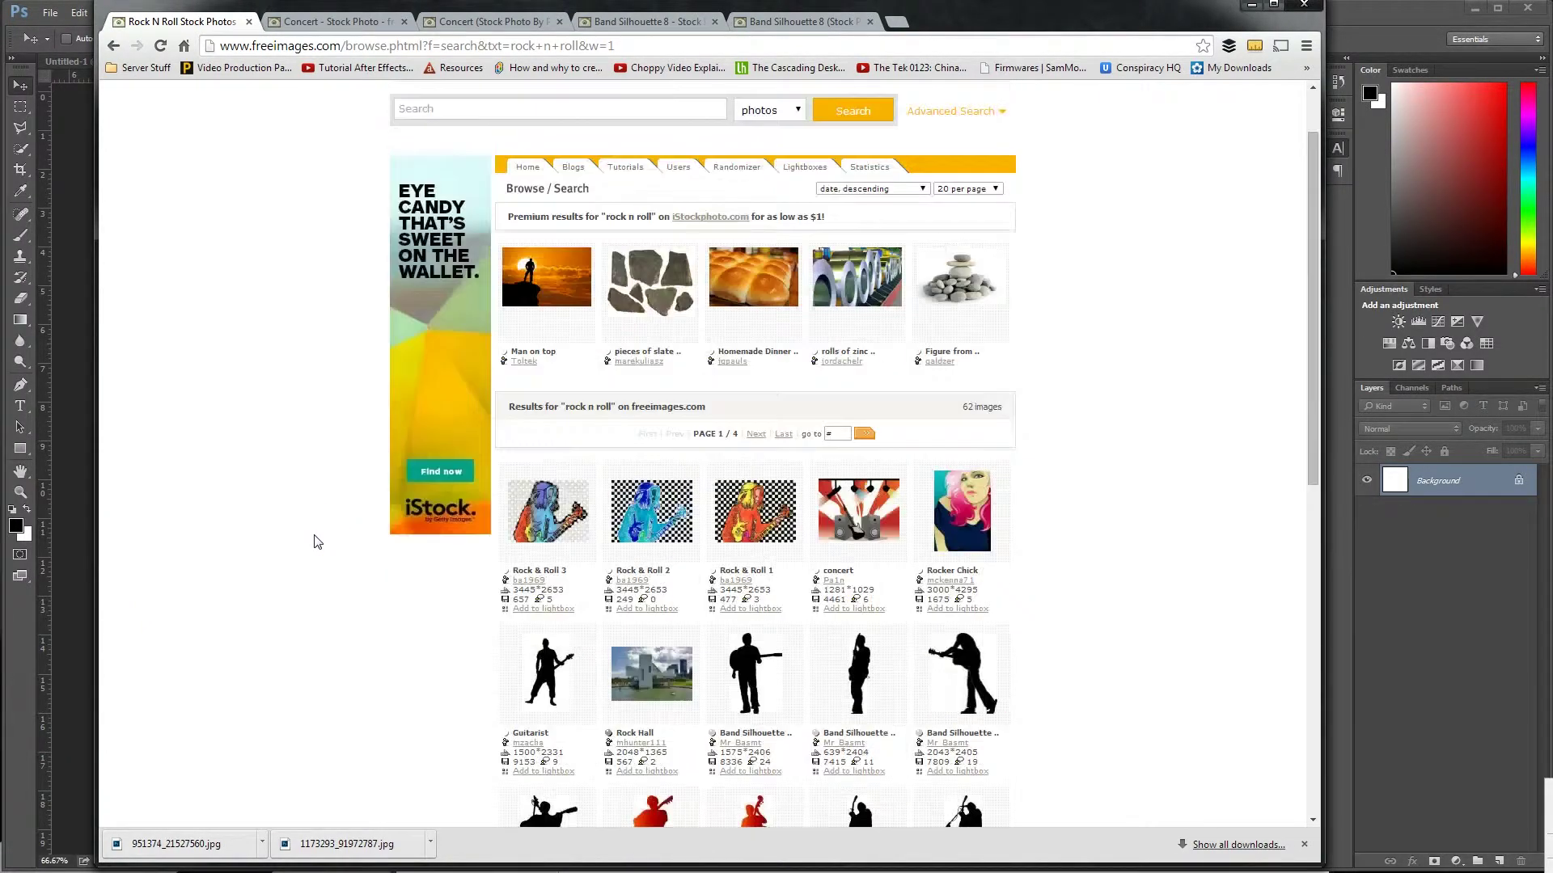
scroll(317, 542, up, 1)
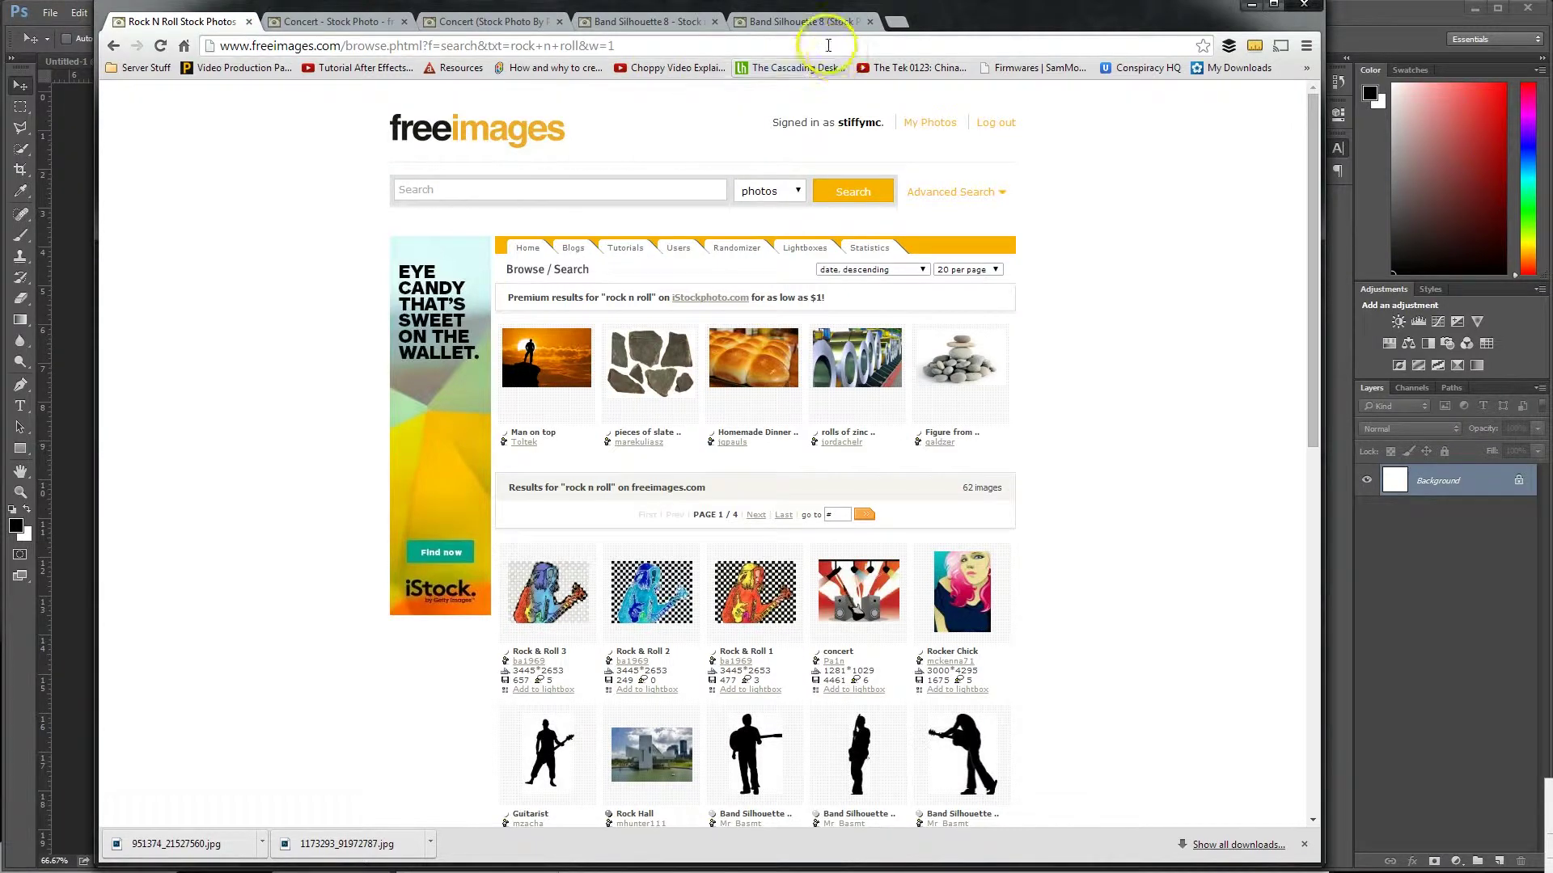
Step: Check the downloaded concert illustration and band silhouette, then minimize the browser
click(679, 22)
click(478, 22)
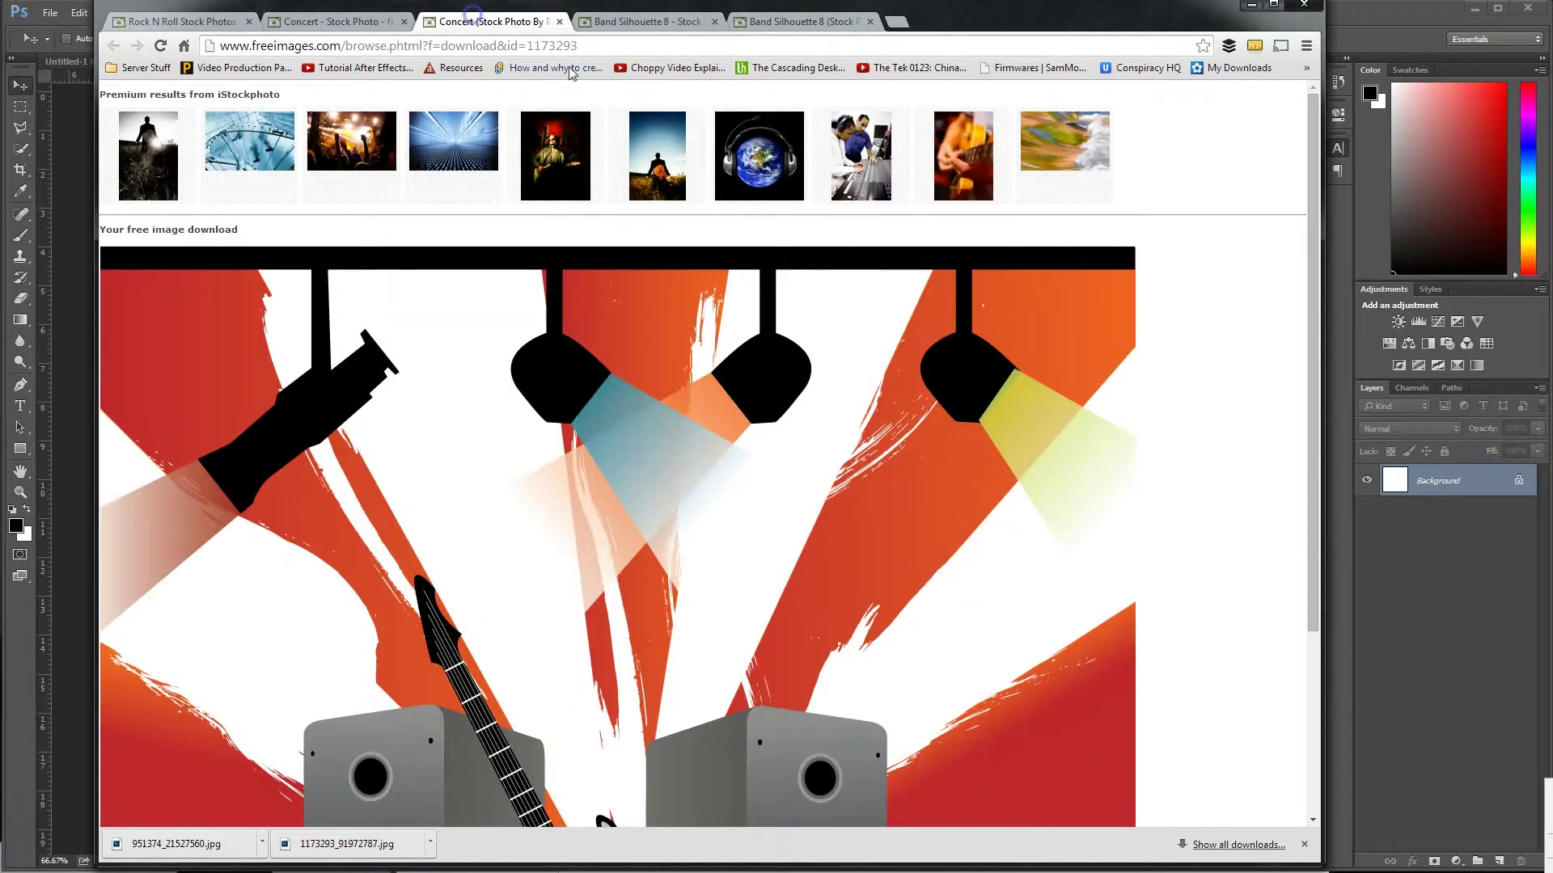
click(809, 21)
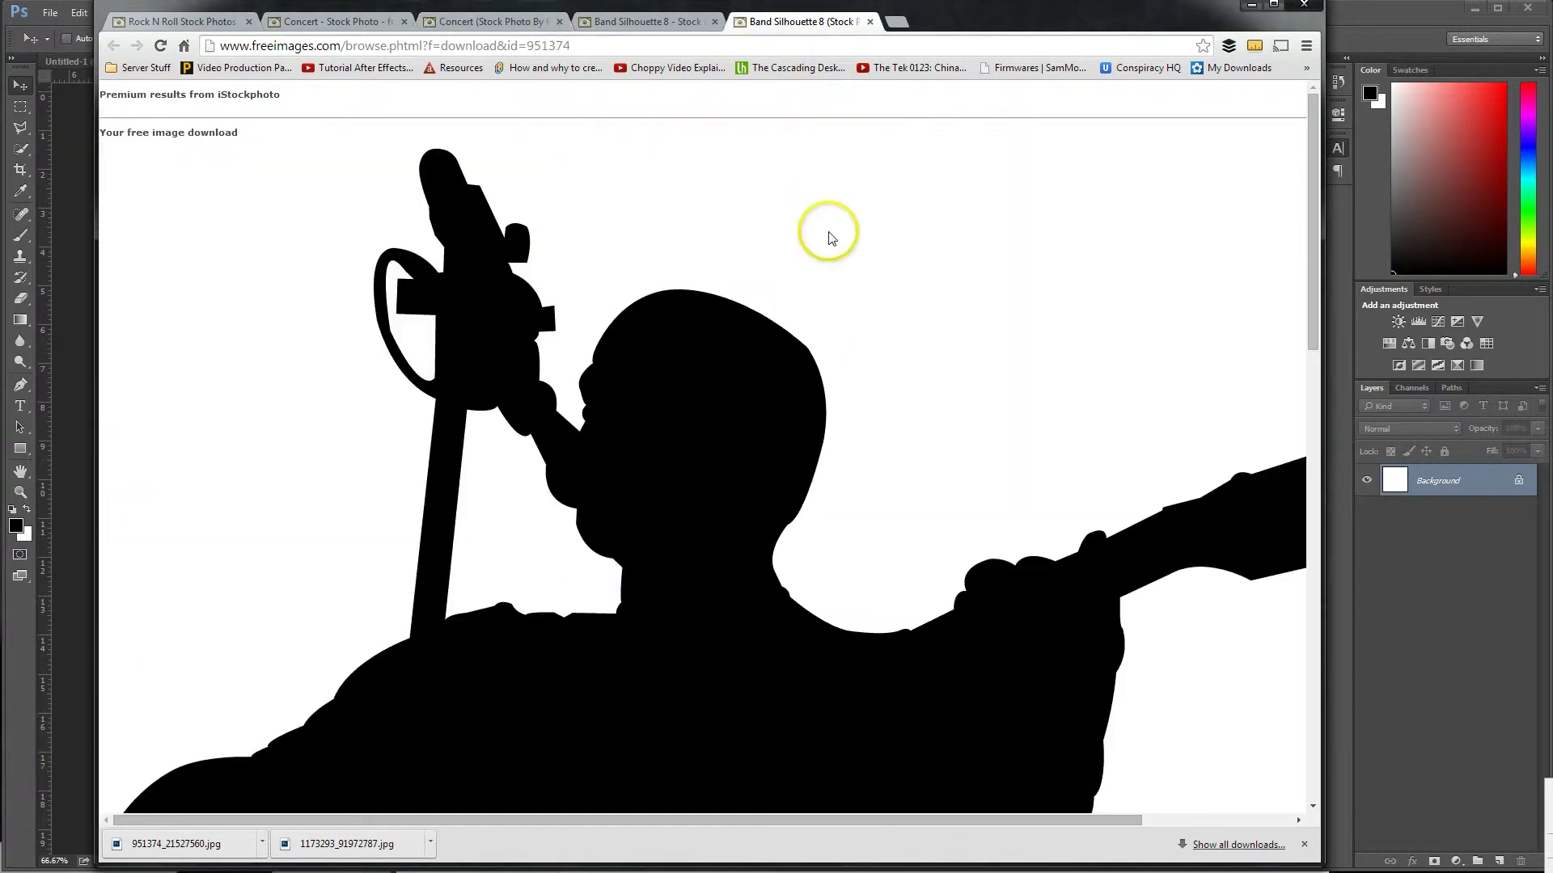
click(1252, 10)
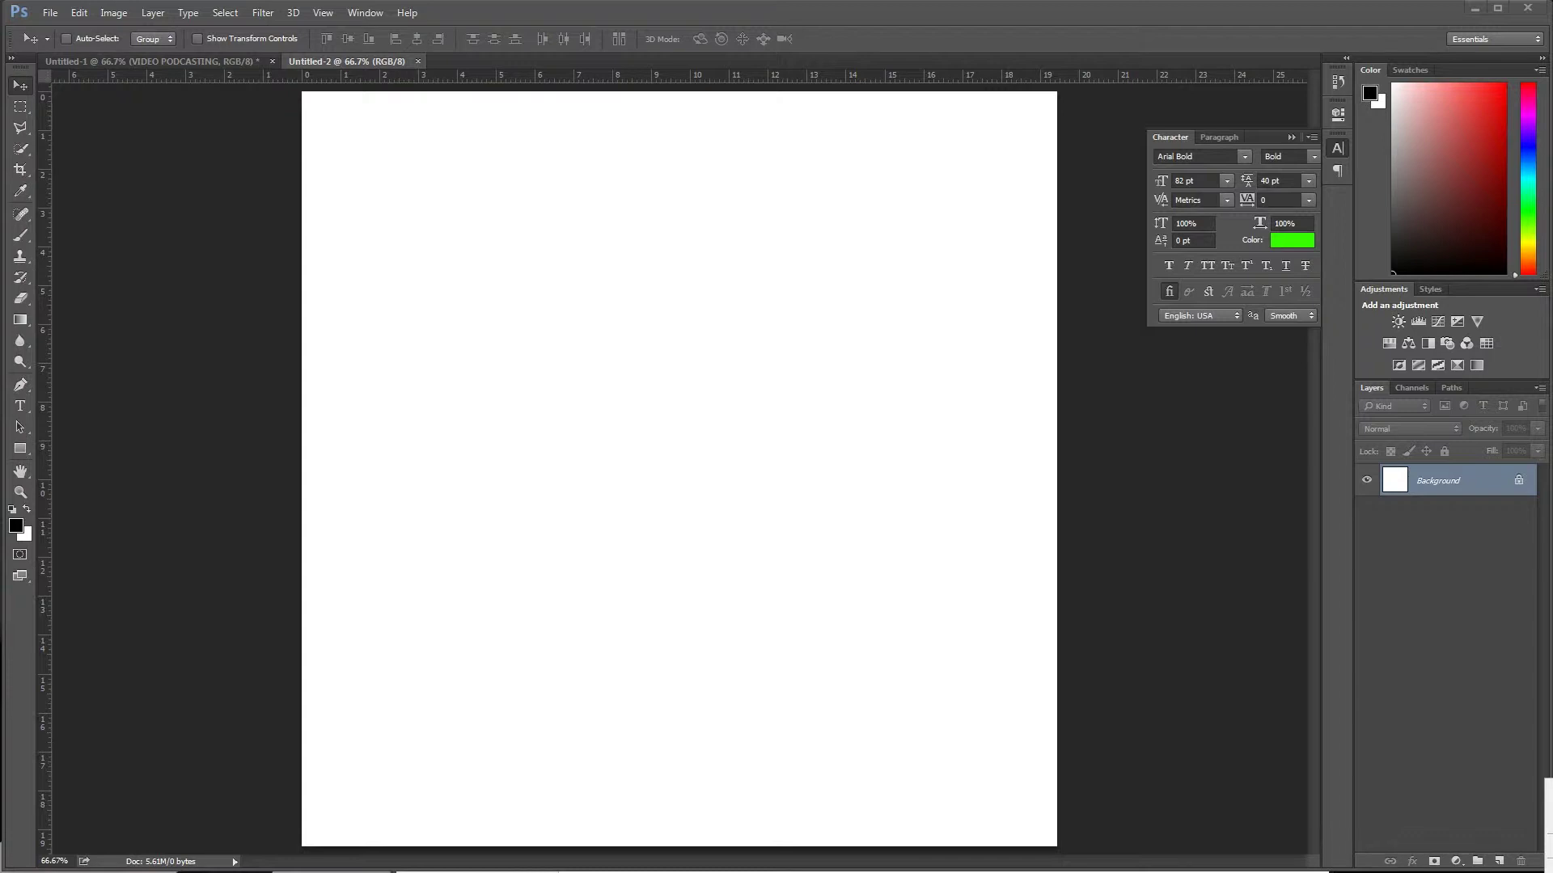
Step: Place the concert illustration and scale it to fill the whole 1400 × 1400 canvas
drag(799, 702, 645, 450)
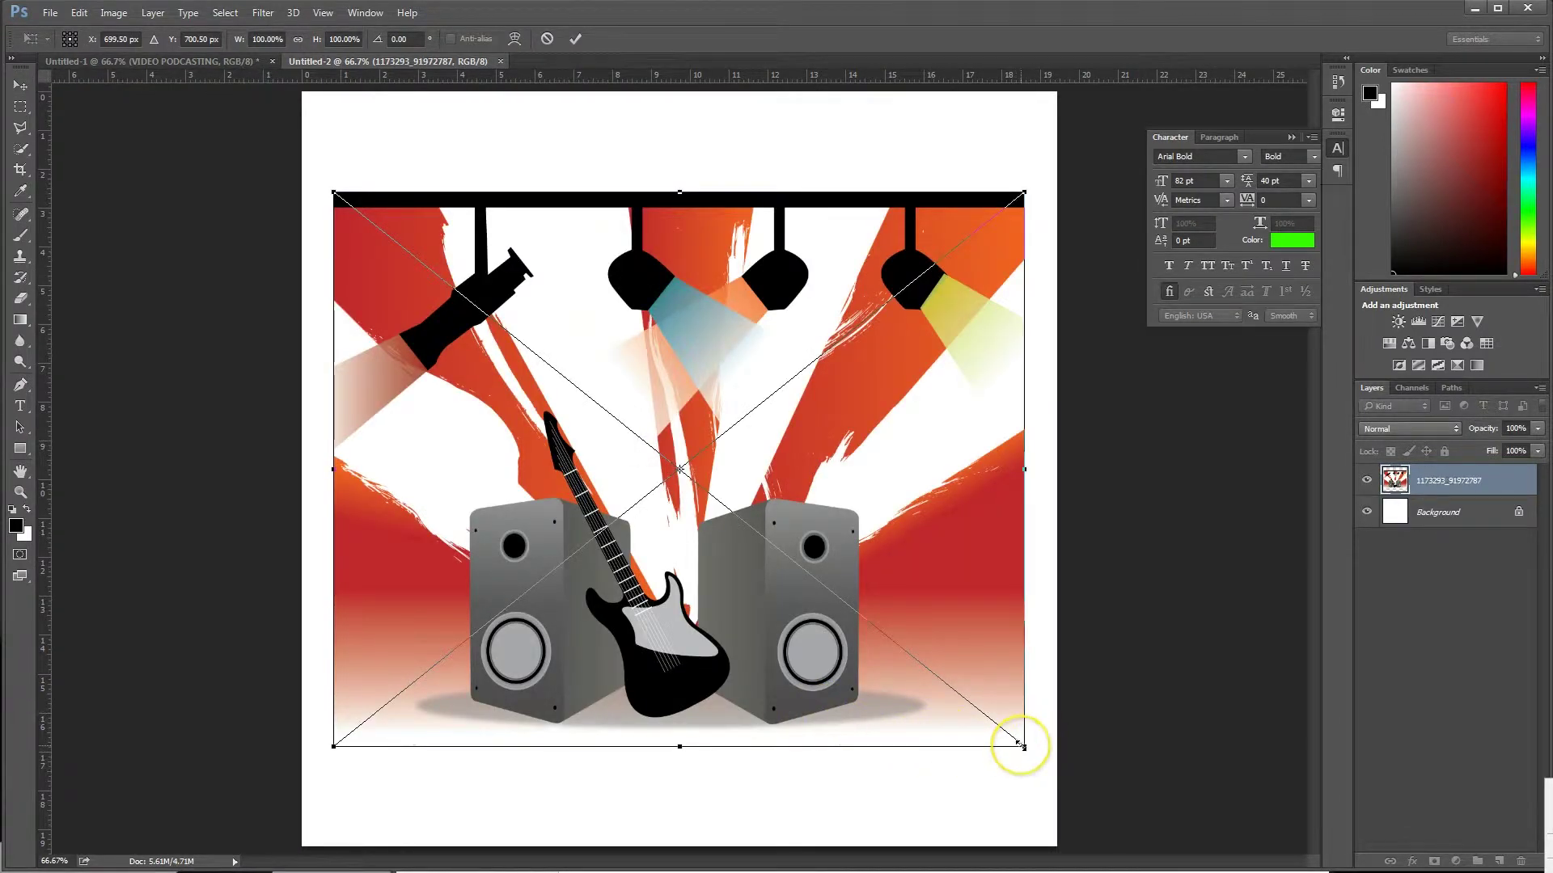
drag(1024, 745, 1132, 866)
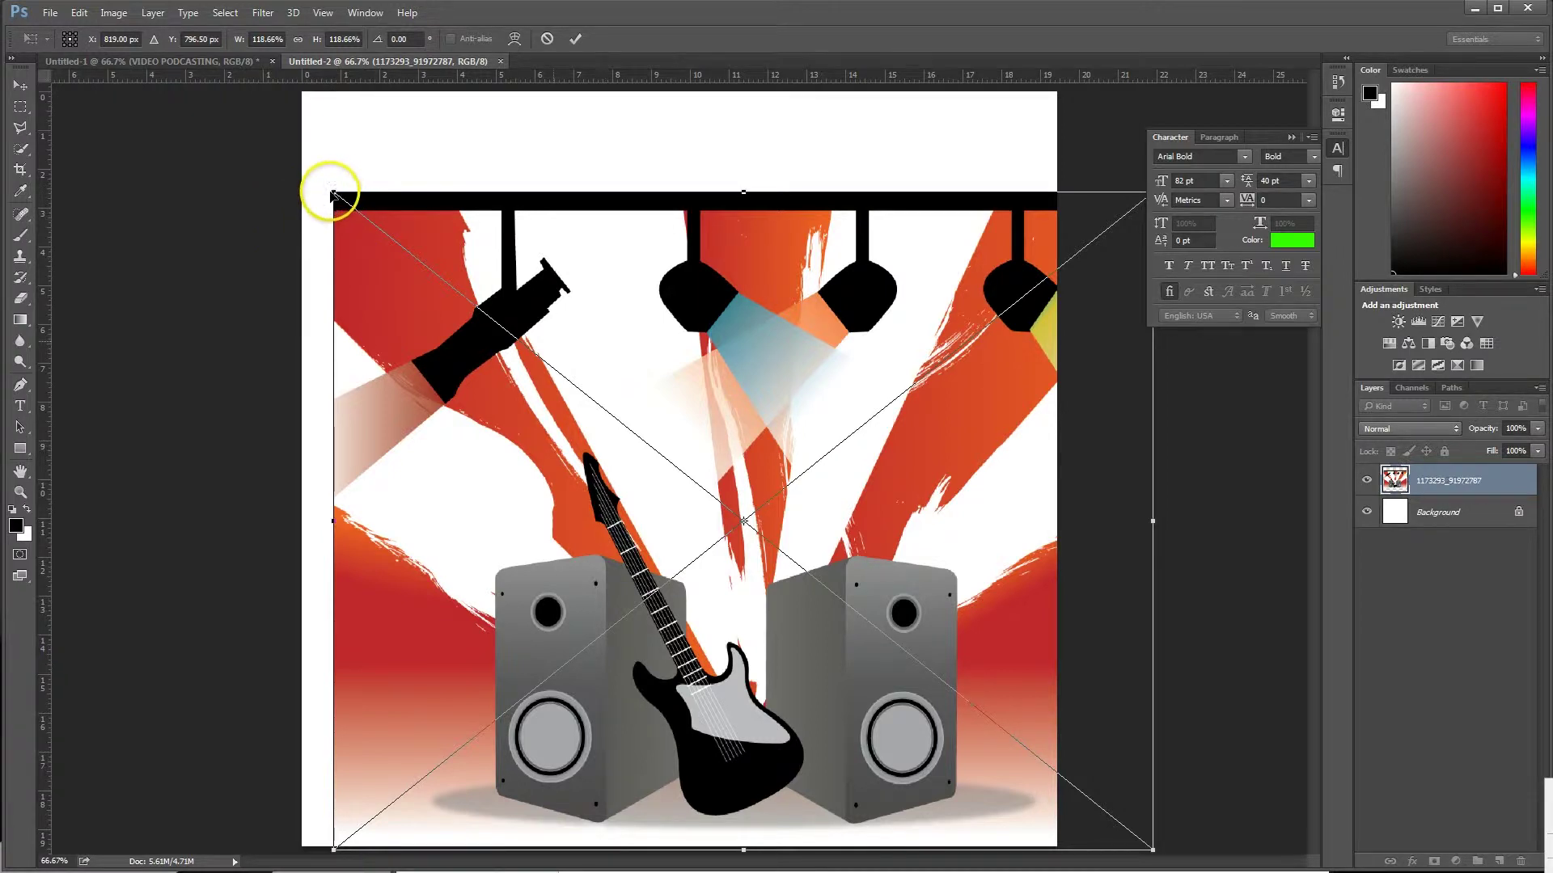
double_click(693, 312)
key(ctrl+t)
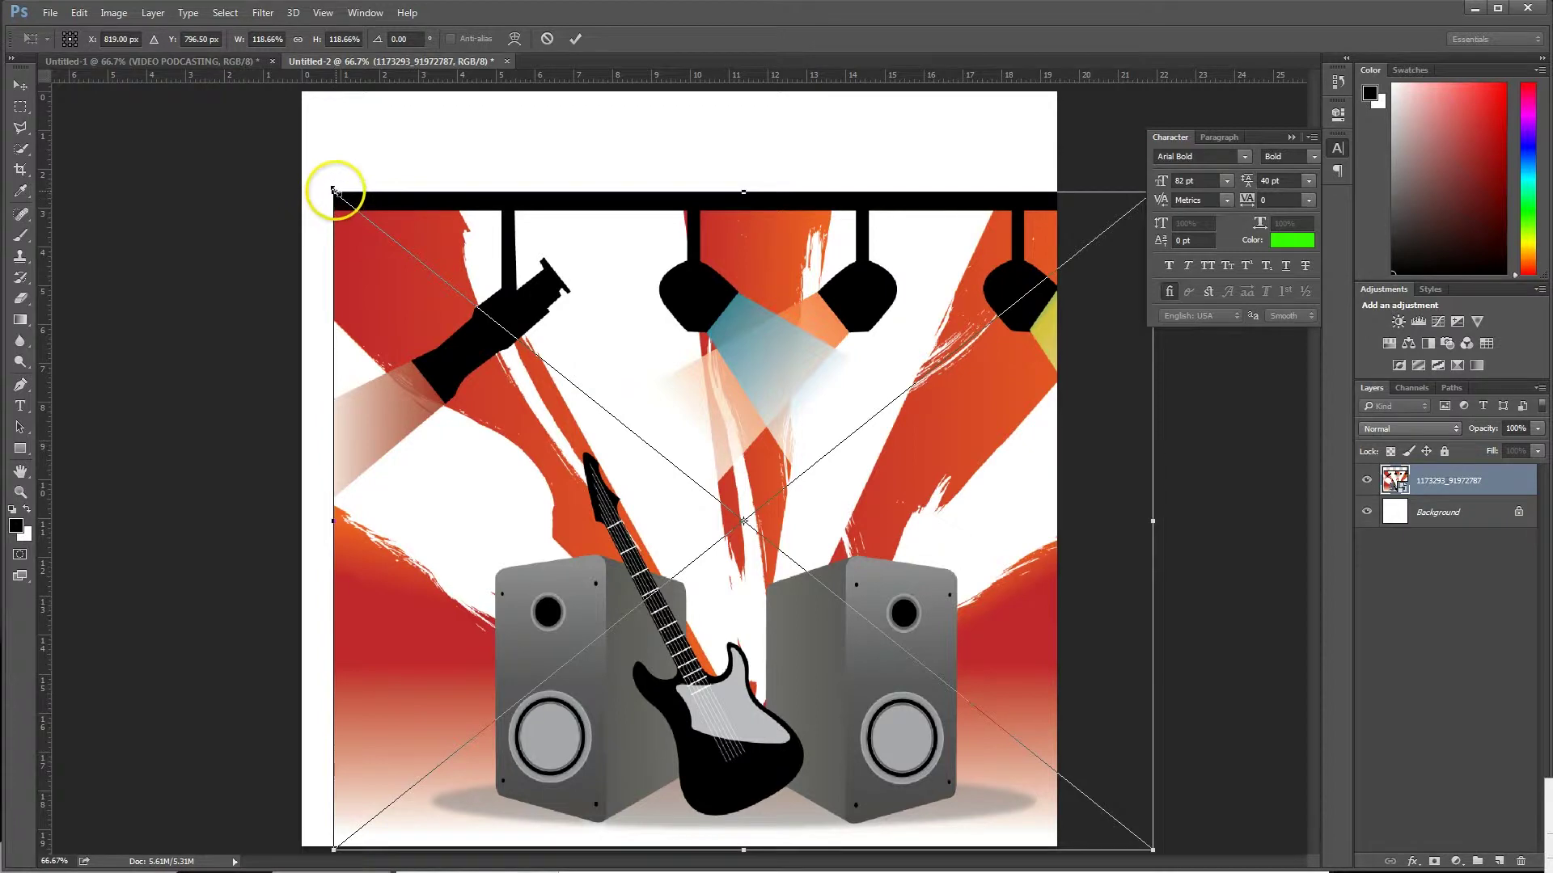
drag(333, 192, 70, 46)
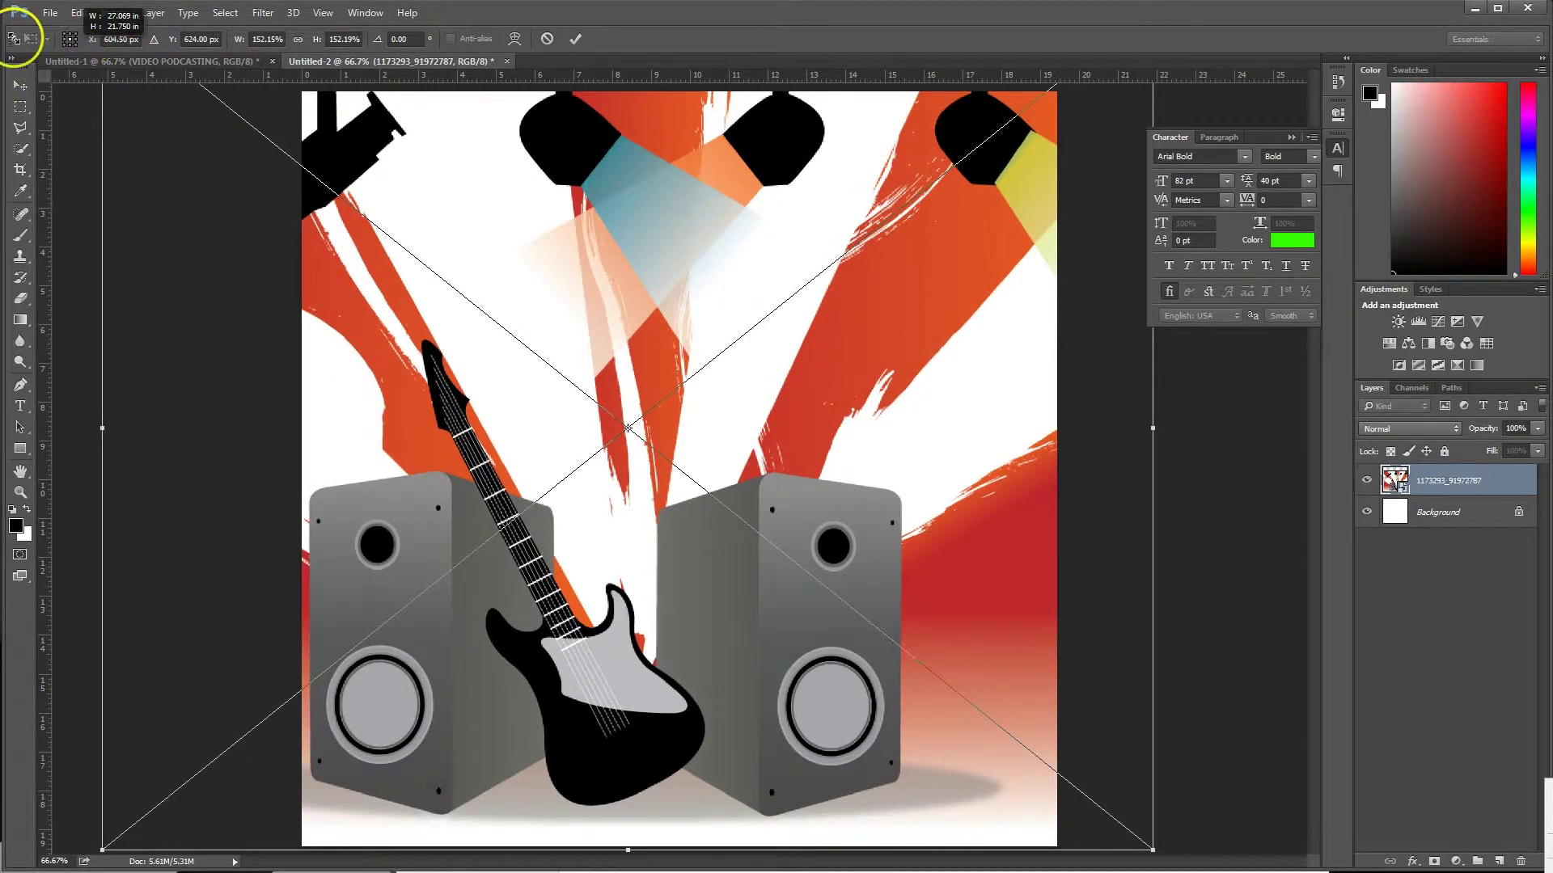
key(Return)
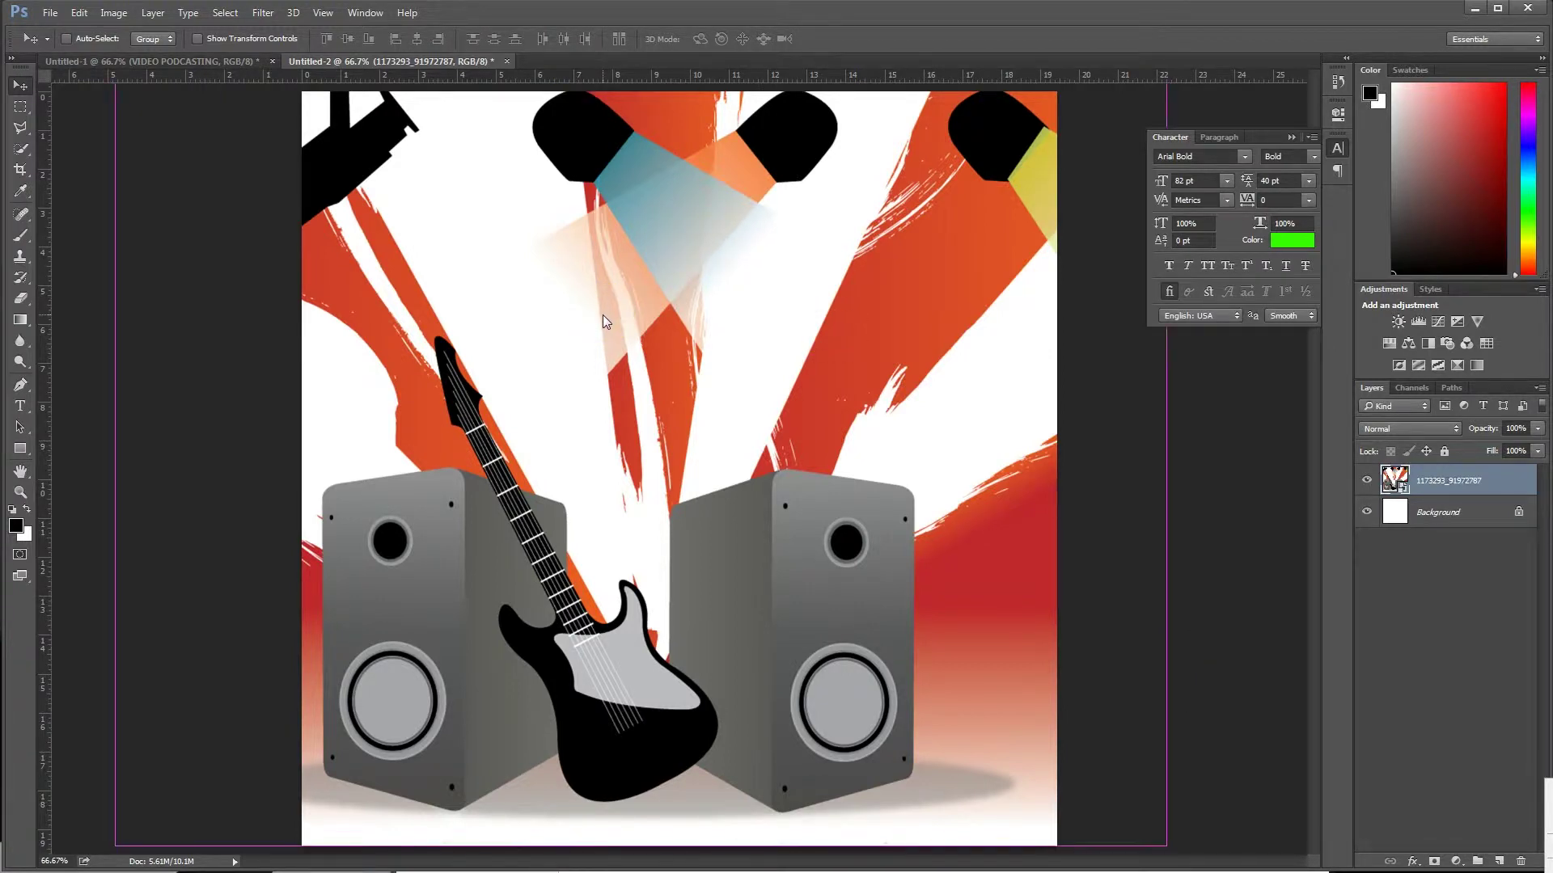
key(ctrl+minus)
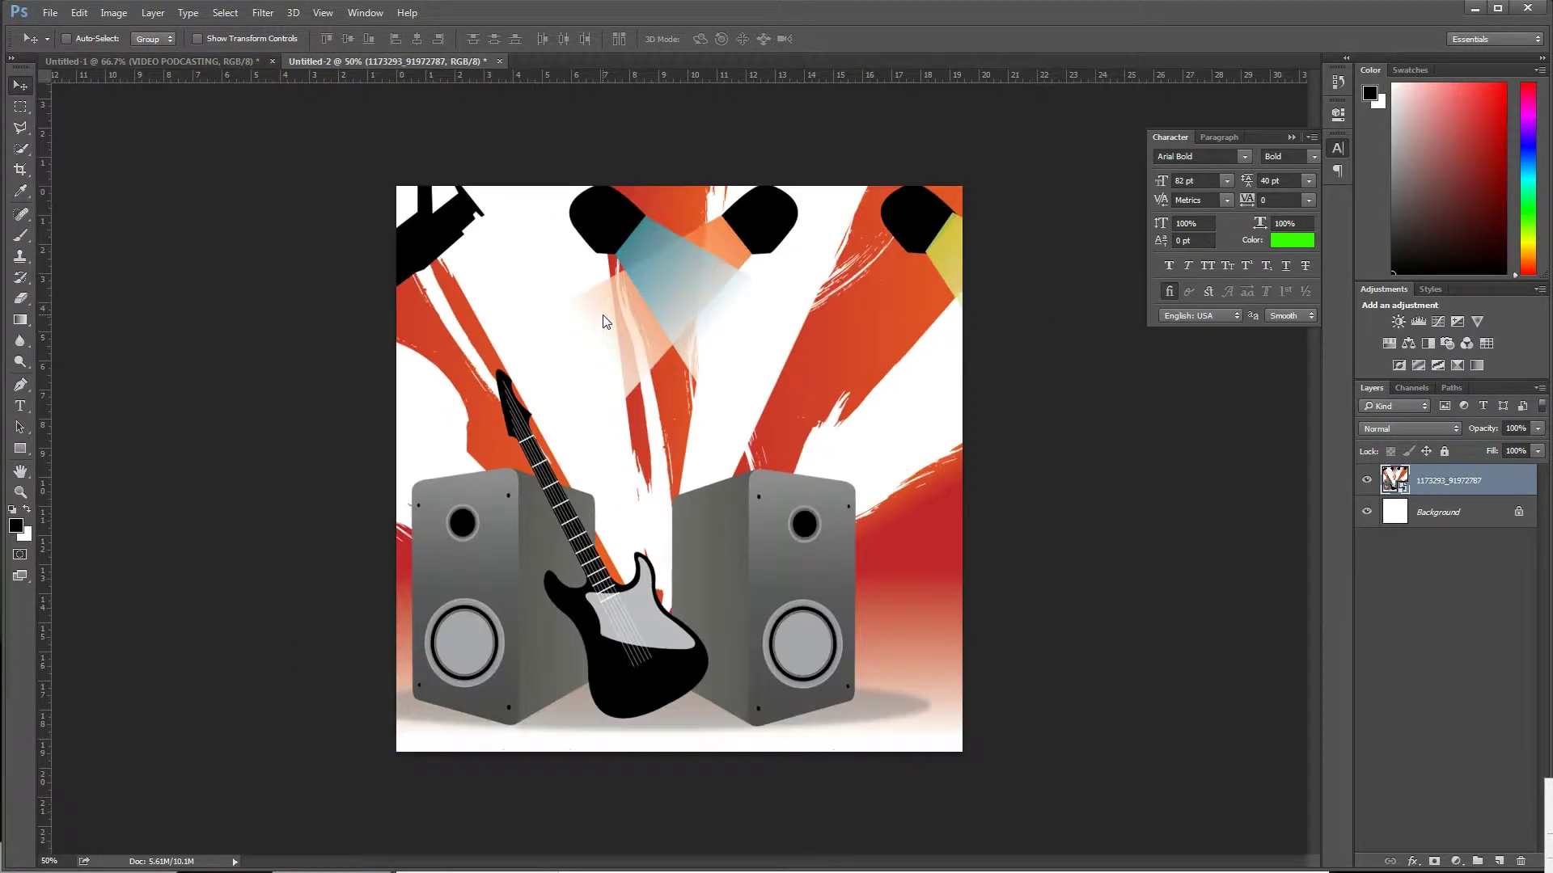
Step: Draw a rectangle over the entire canvas and fill it with dark red #480101
click(20, 451)
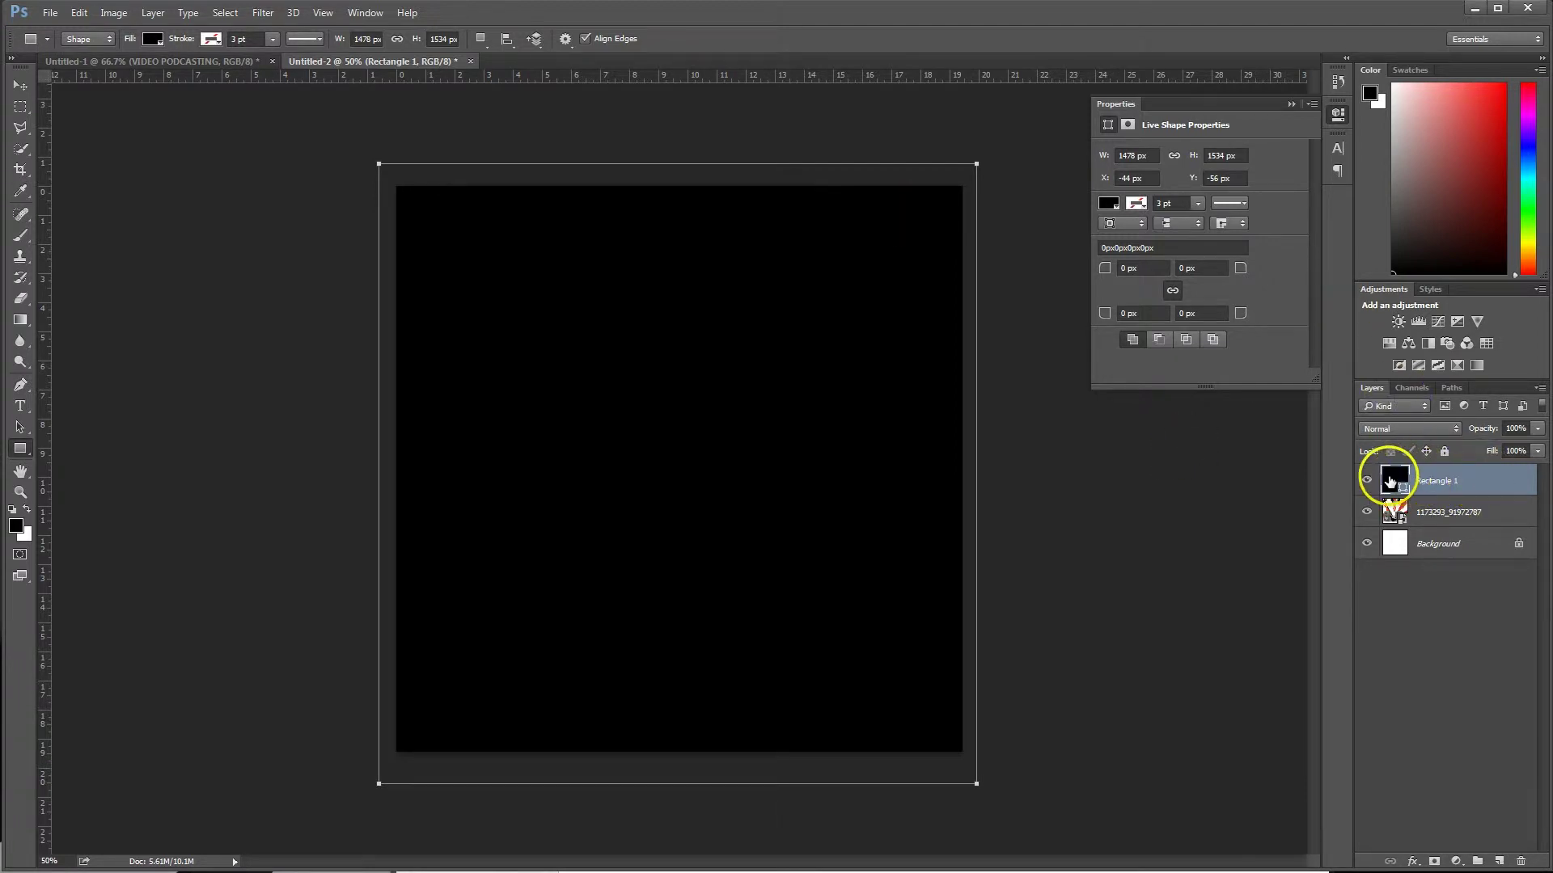
double_click(1389, 482)
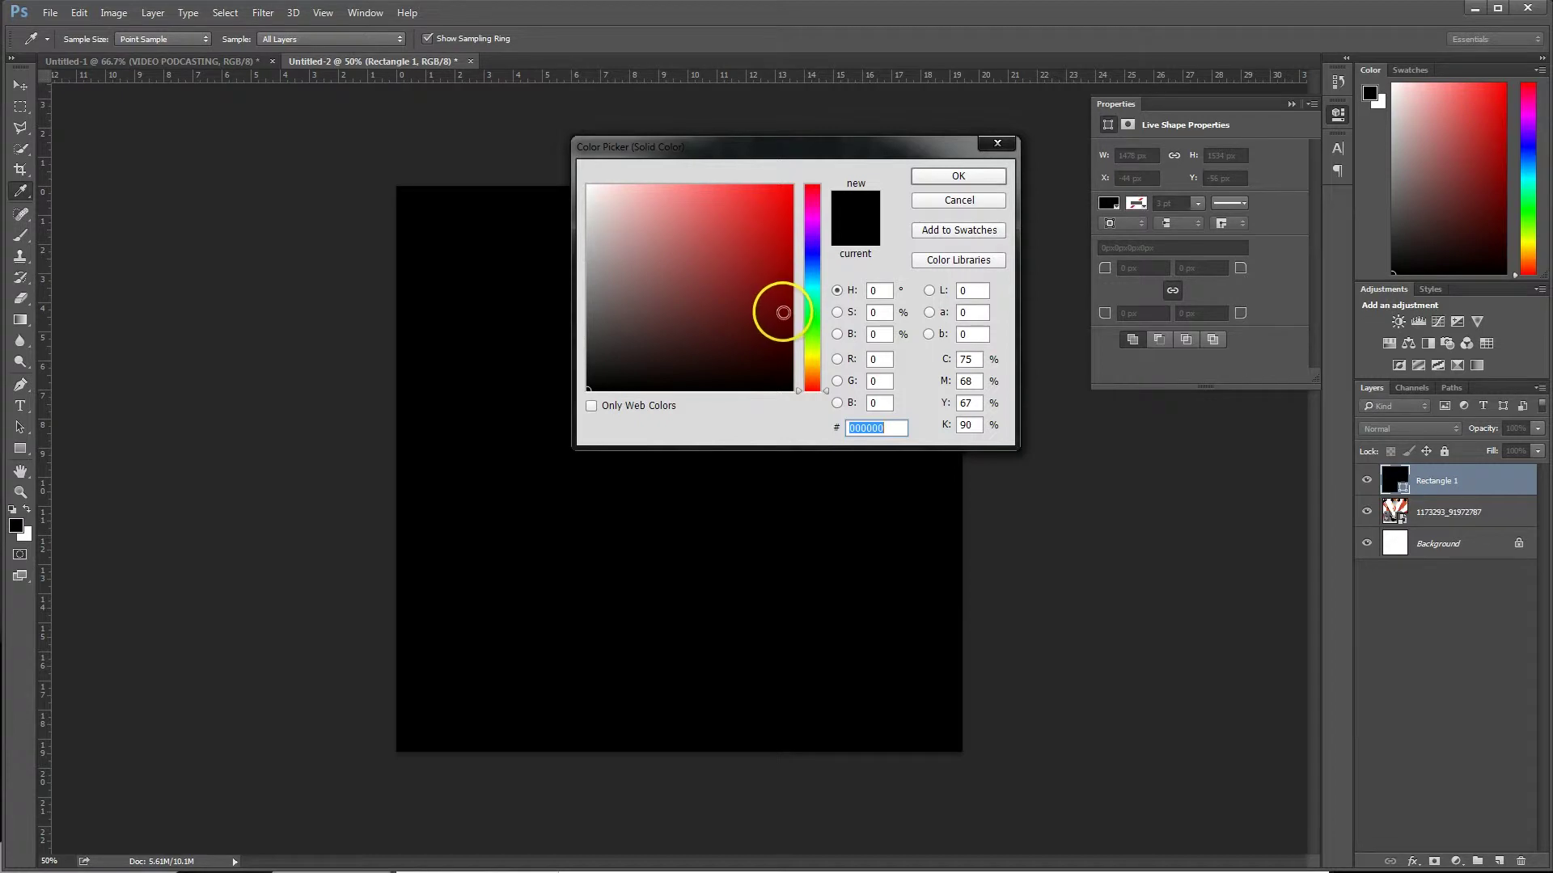
click(783, 312)
click(780, 350)
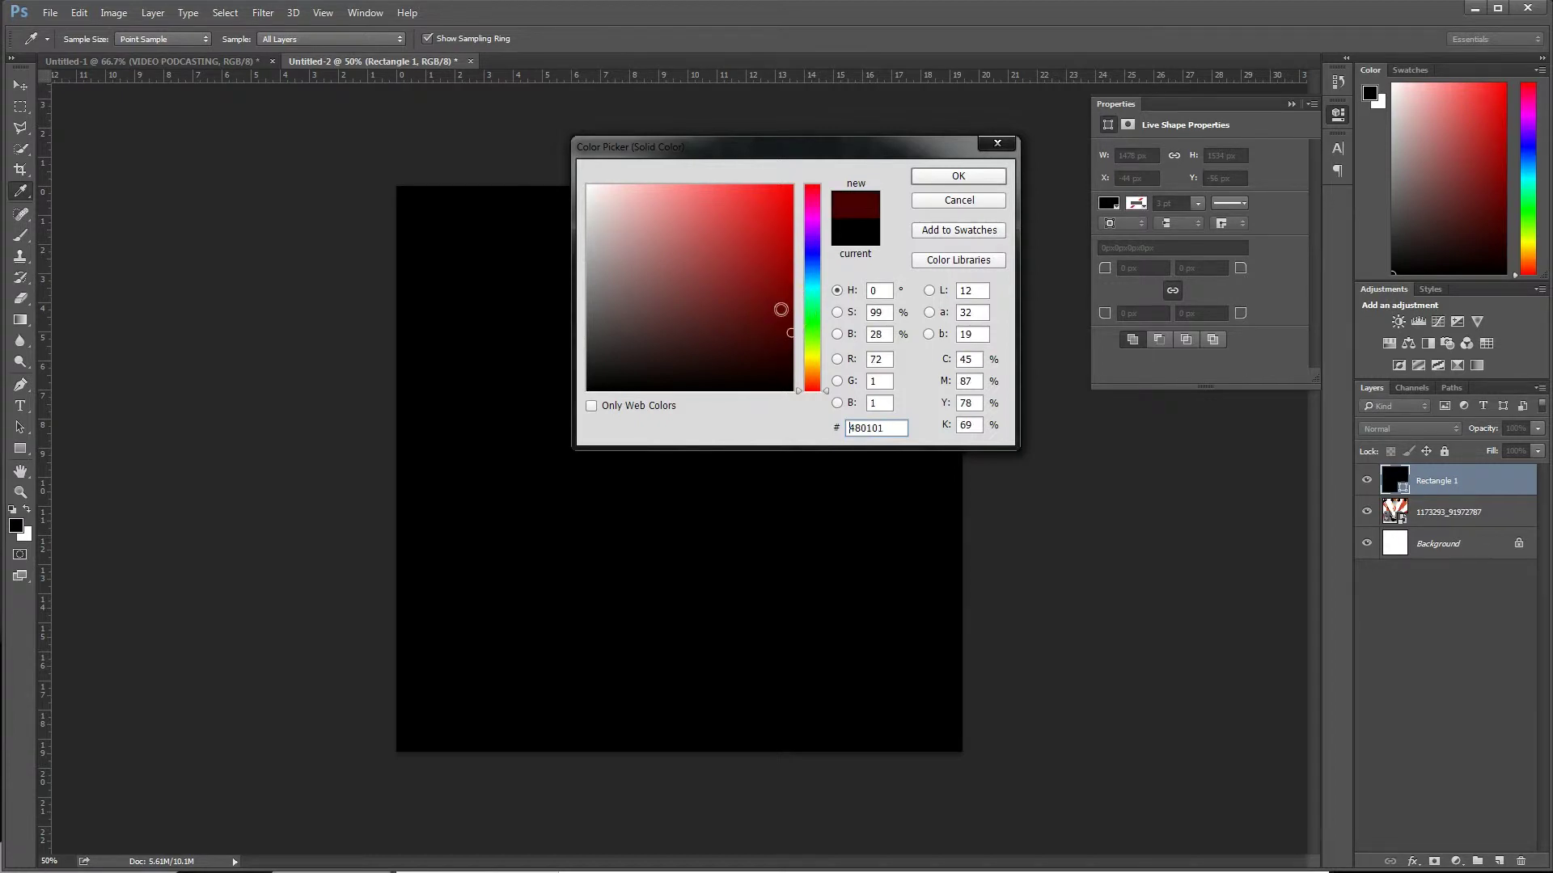
click(956, 173)
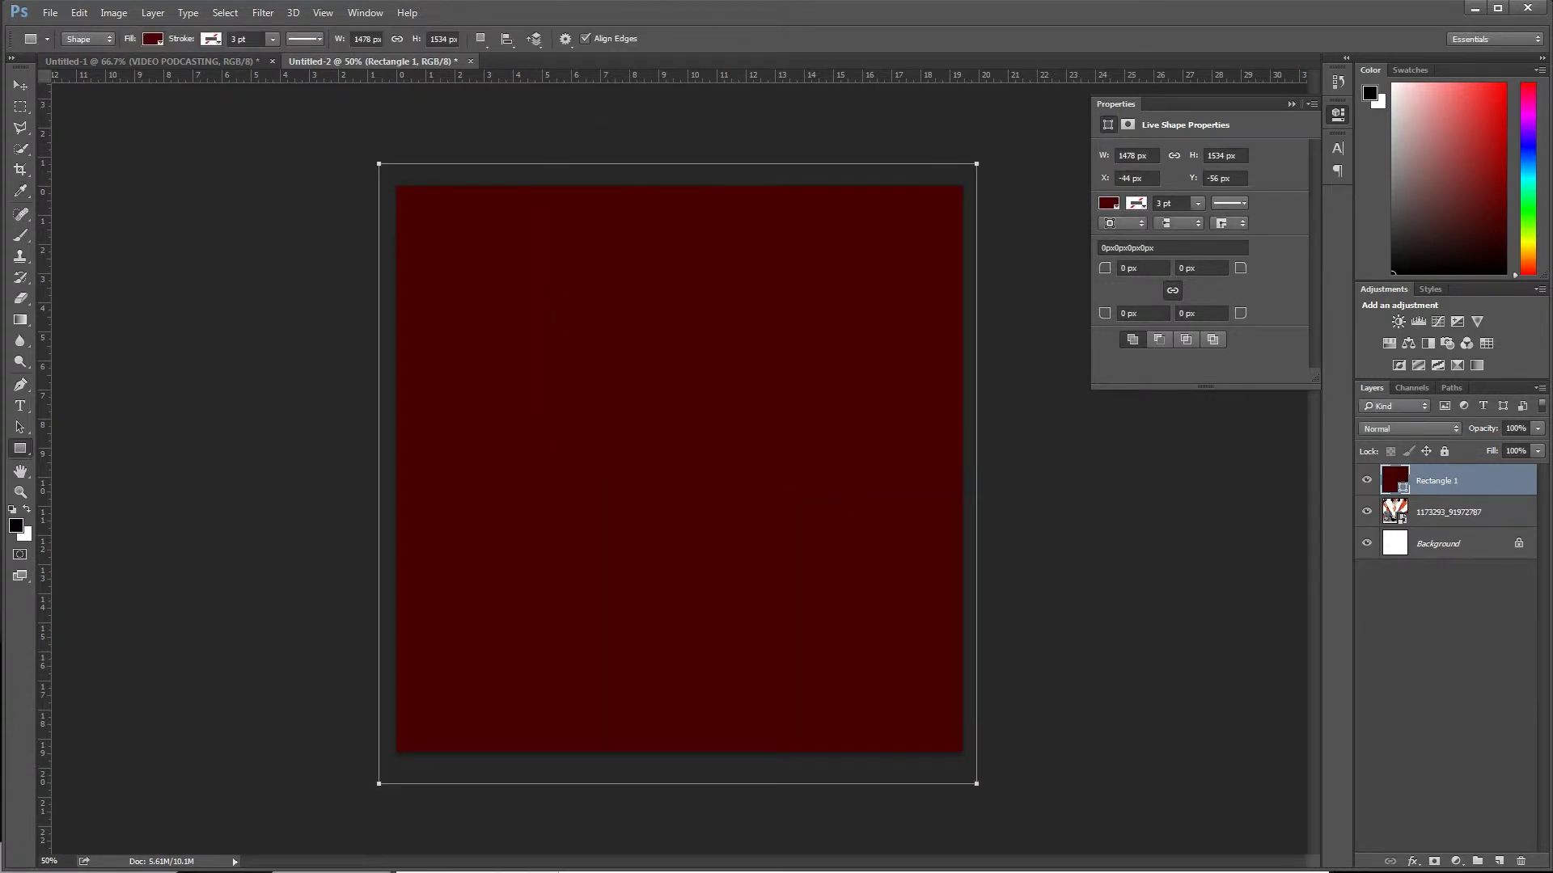
right_click(1485, 480)
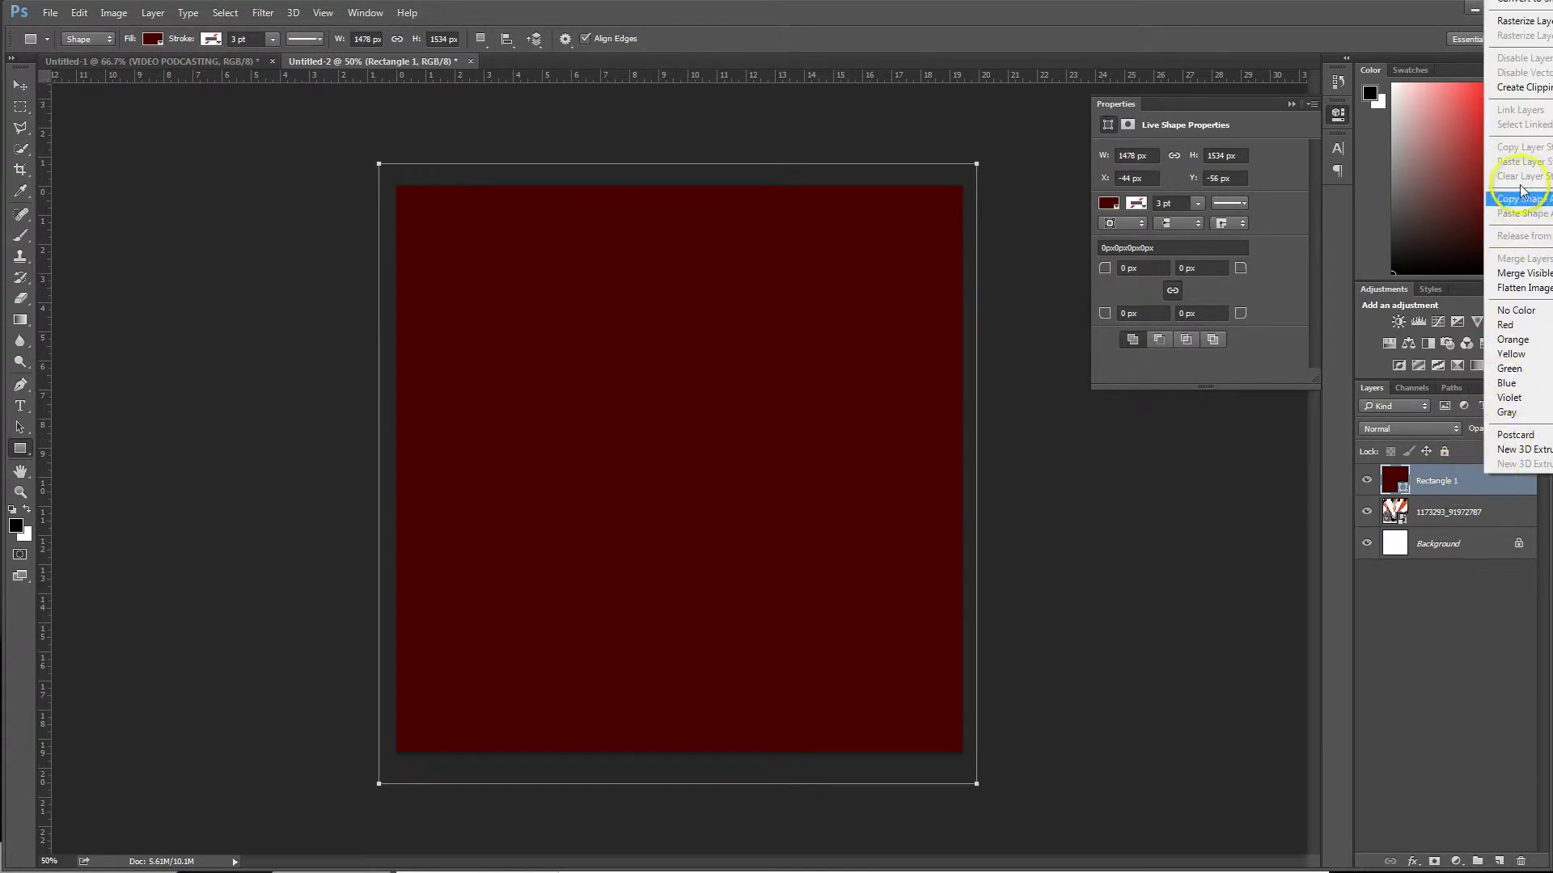
Step: Rasterize the dark red rectangle and give it a Reveal All layer mask
click(1546, 24)
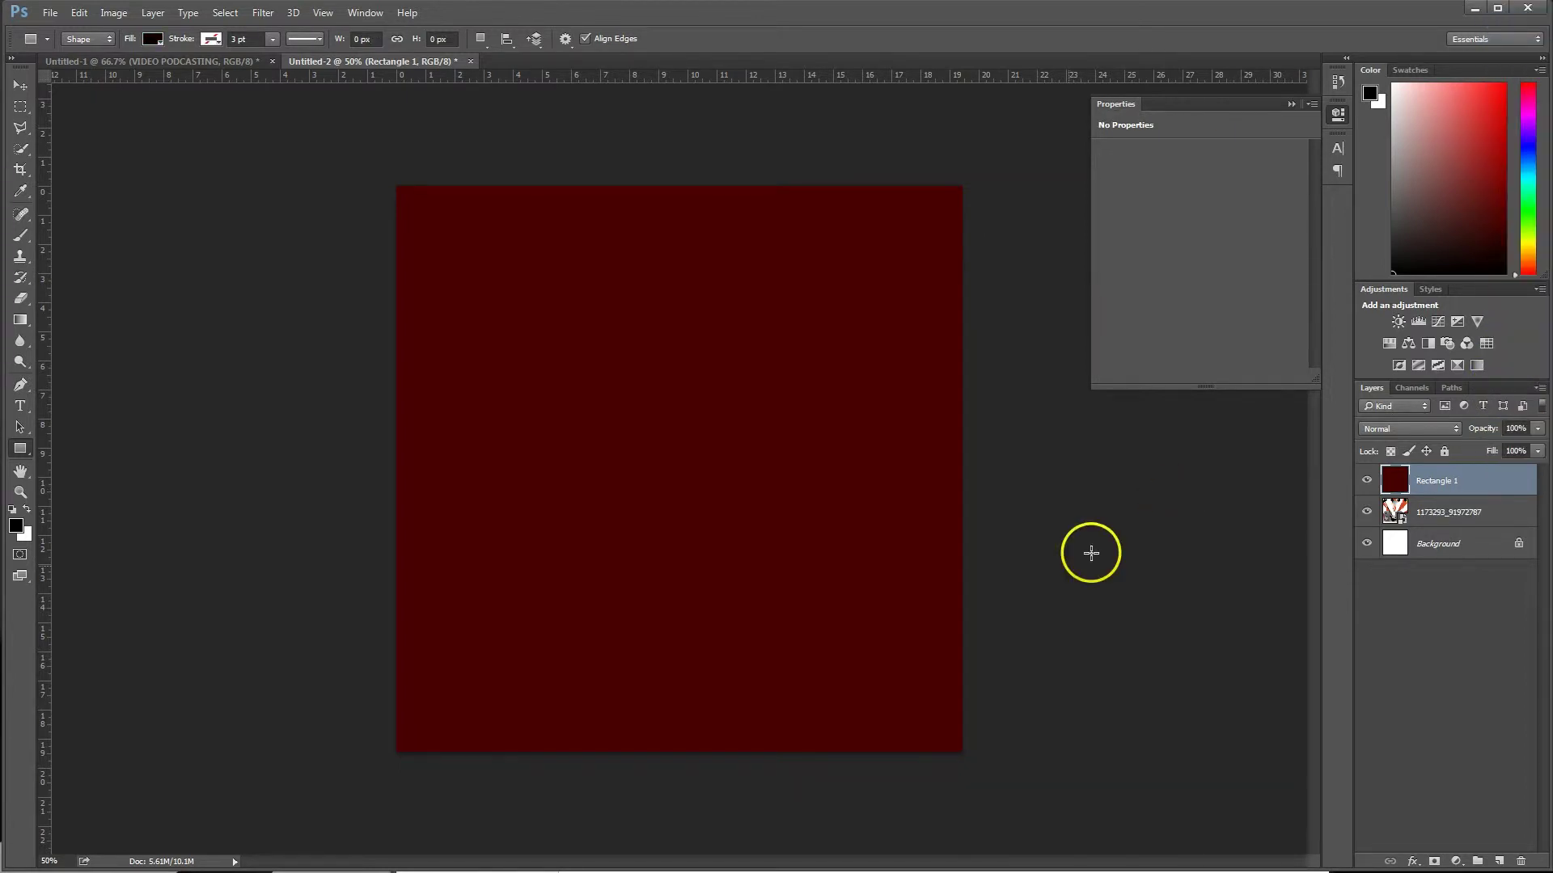
click(155, 13)
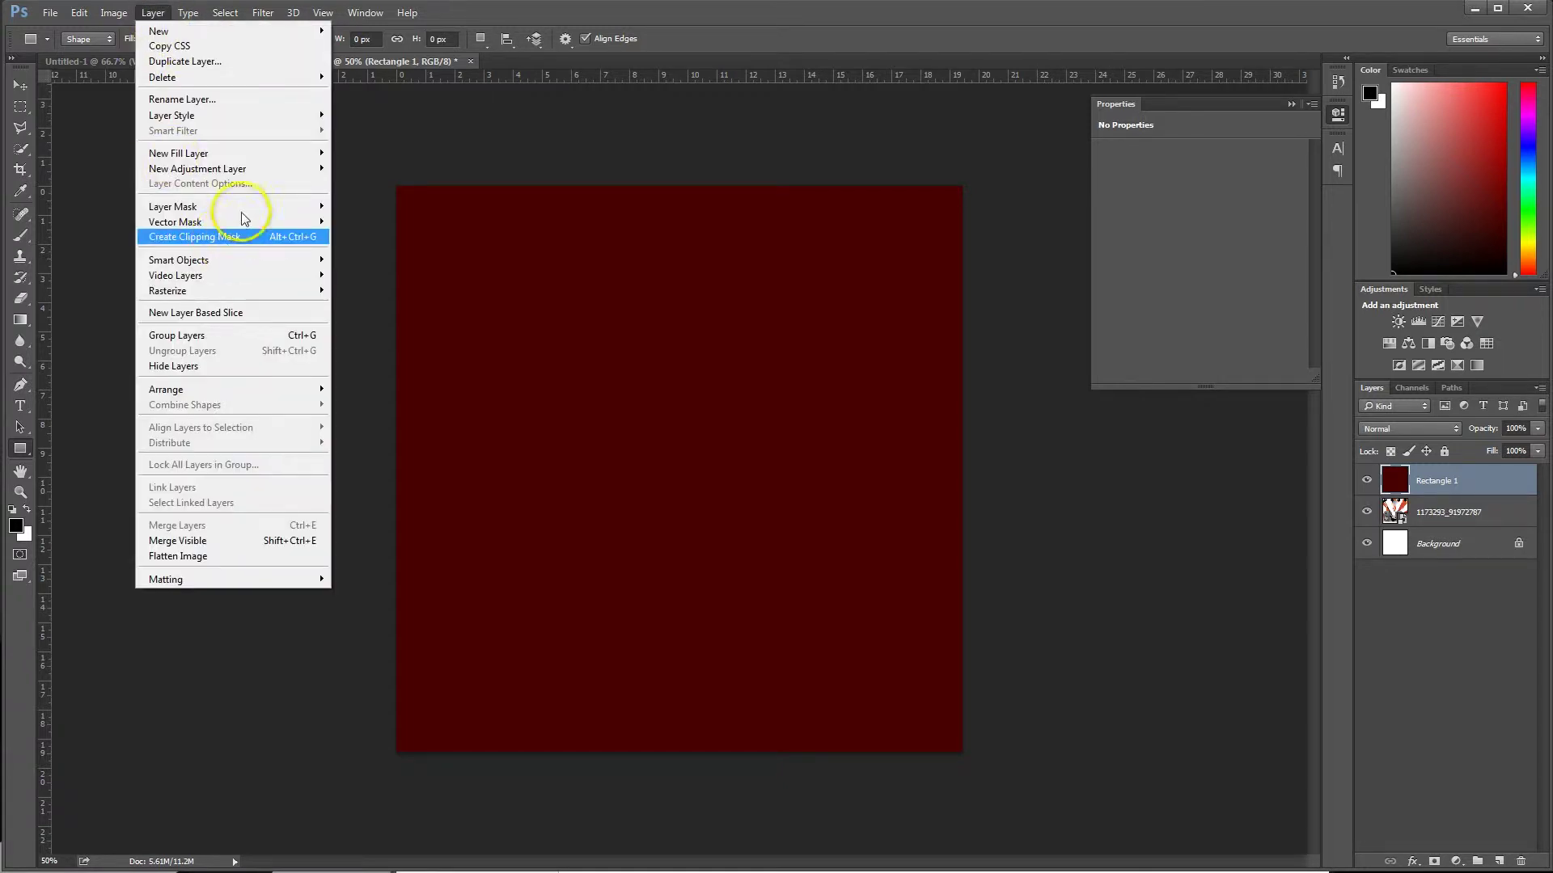
mouse_move(263, 206)
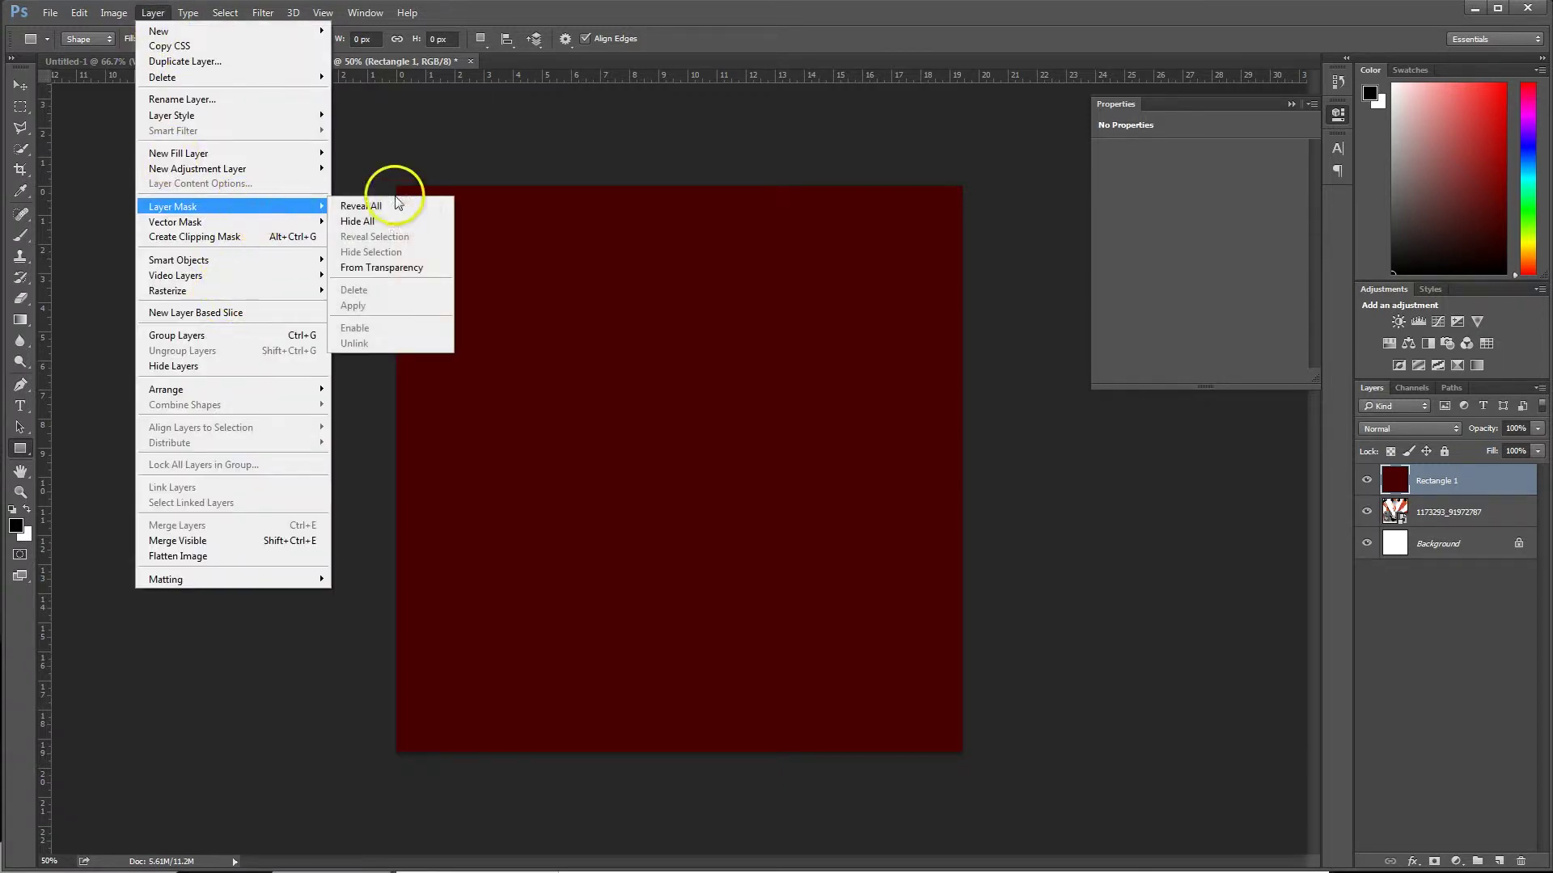
click(396, 208)
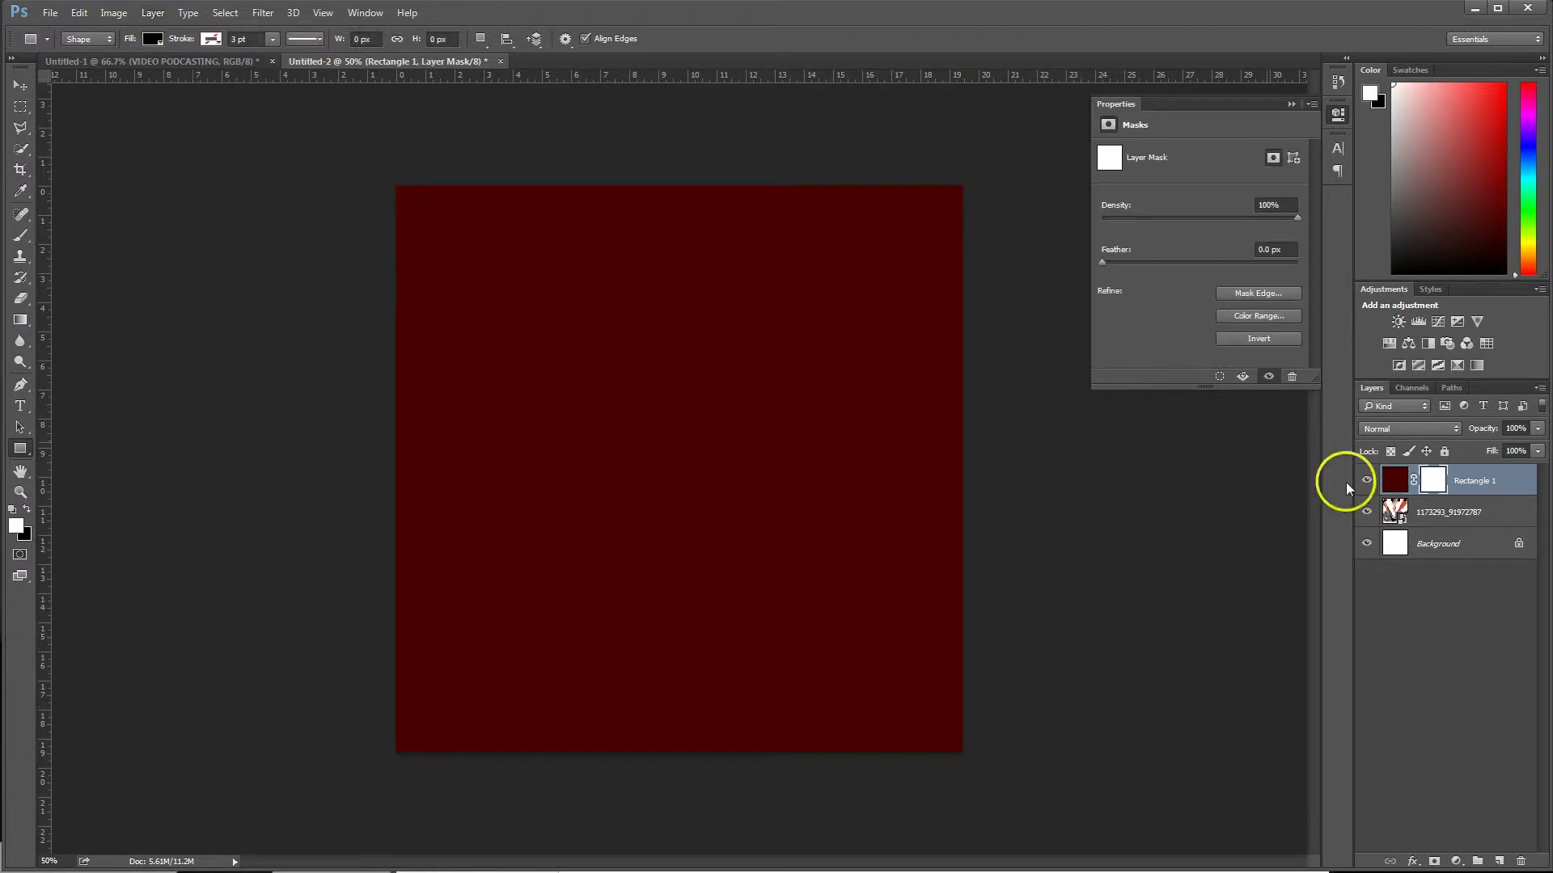
click(1433, 480)
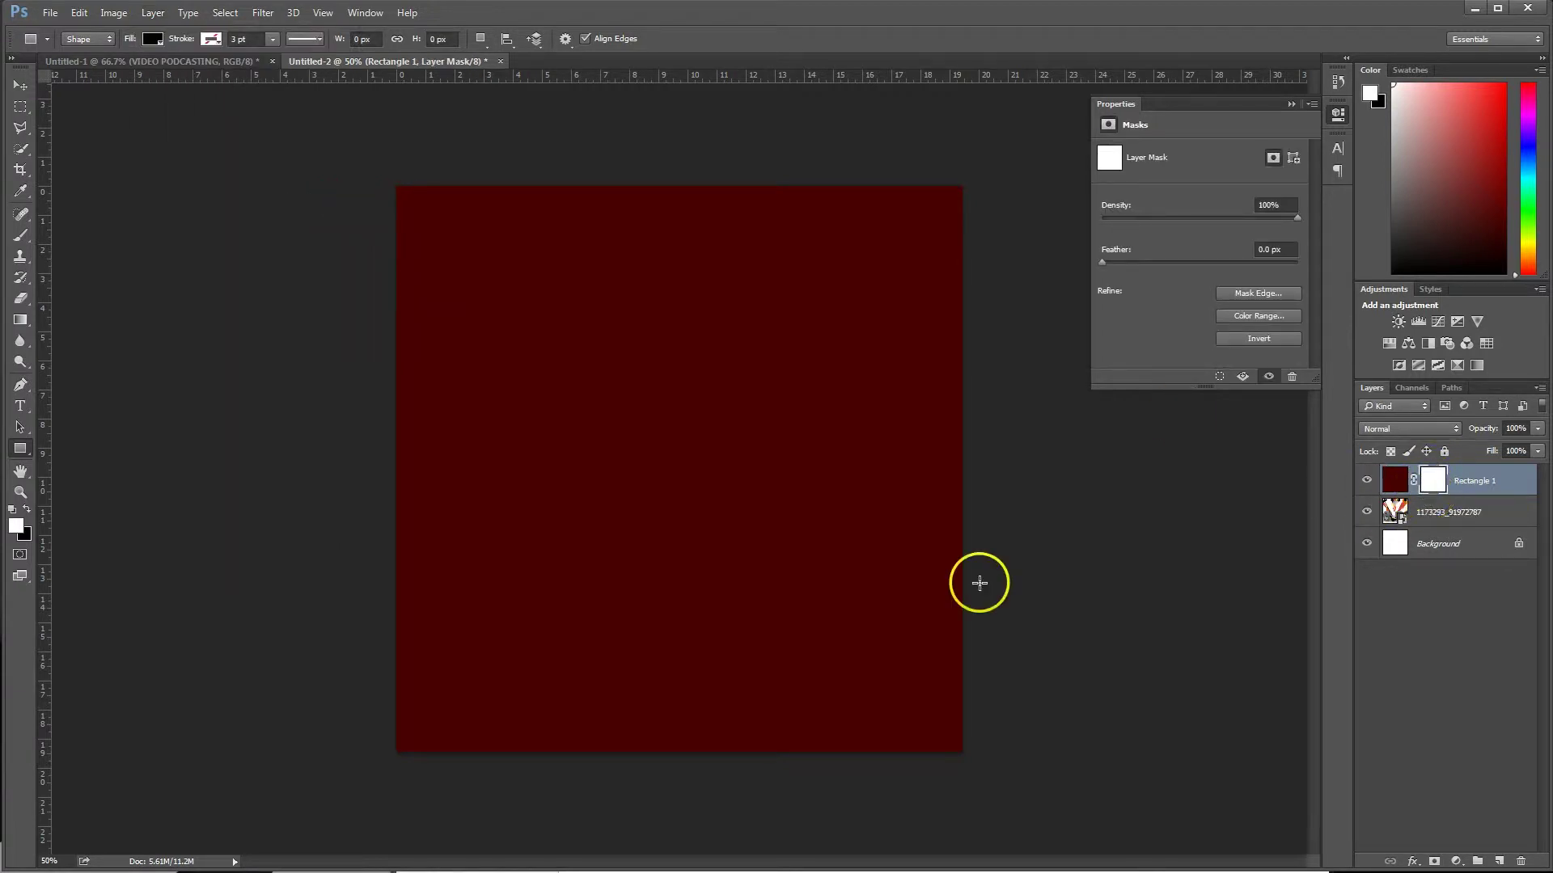
Step: Draw a top-to-bottom gradient on the mask so the guitar art shows at the top
click(31, 322)
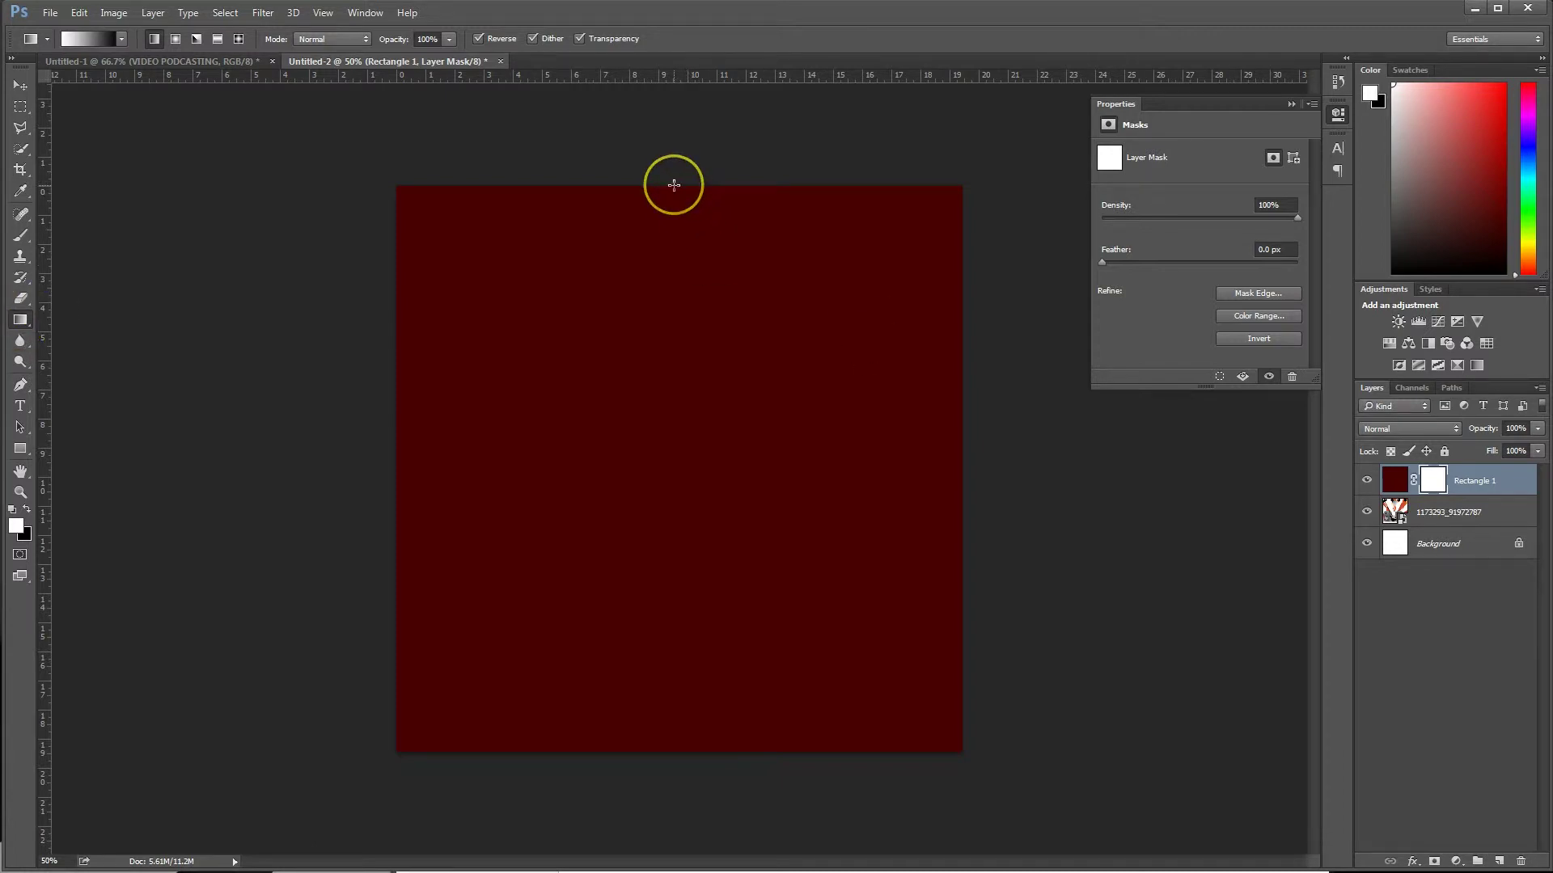
drag(674, 185, 673, 706)
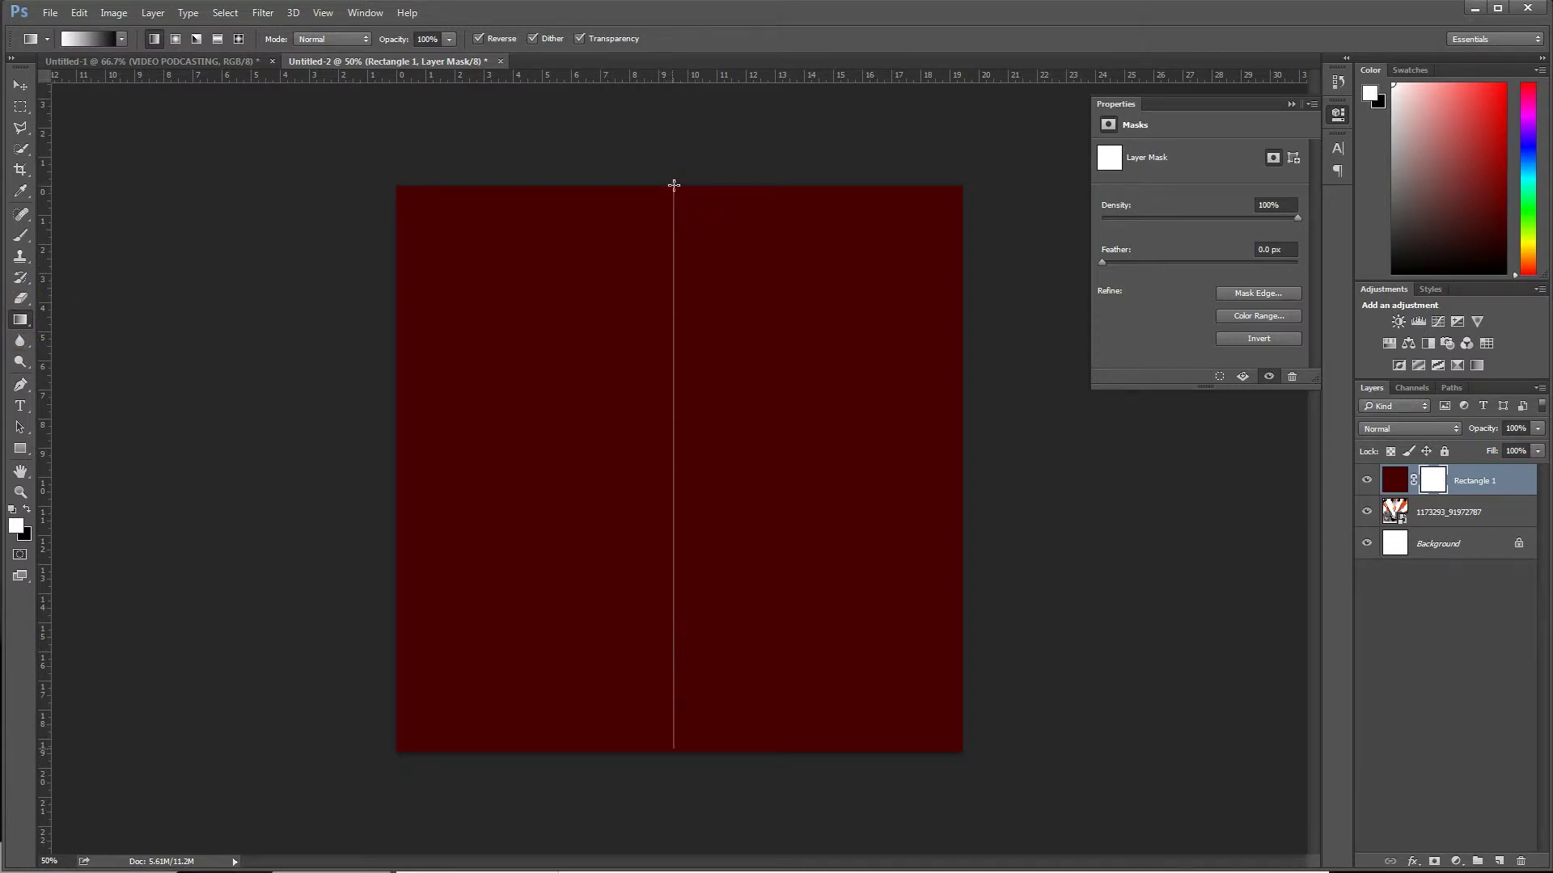
drag(674, 672, 674, 644)
mouse_move(675, 759)
mouse_down()
mouse_move(683, 714)
mouse_move(873, 516)
mouse_move(725, 755)
mouse_move(677, 759)
mouse_up()
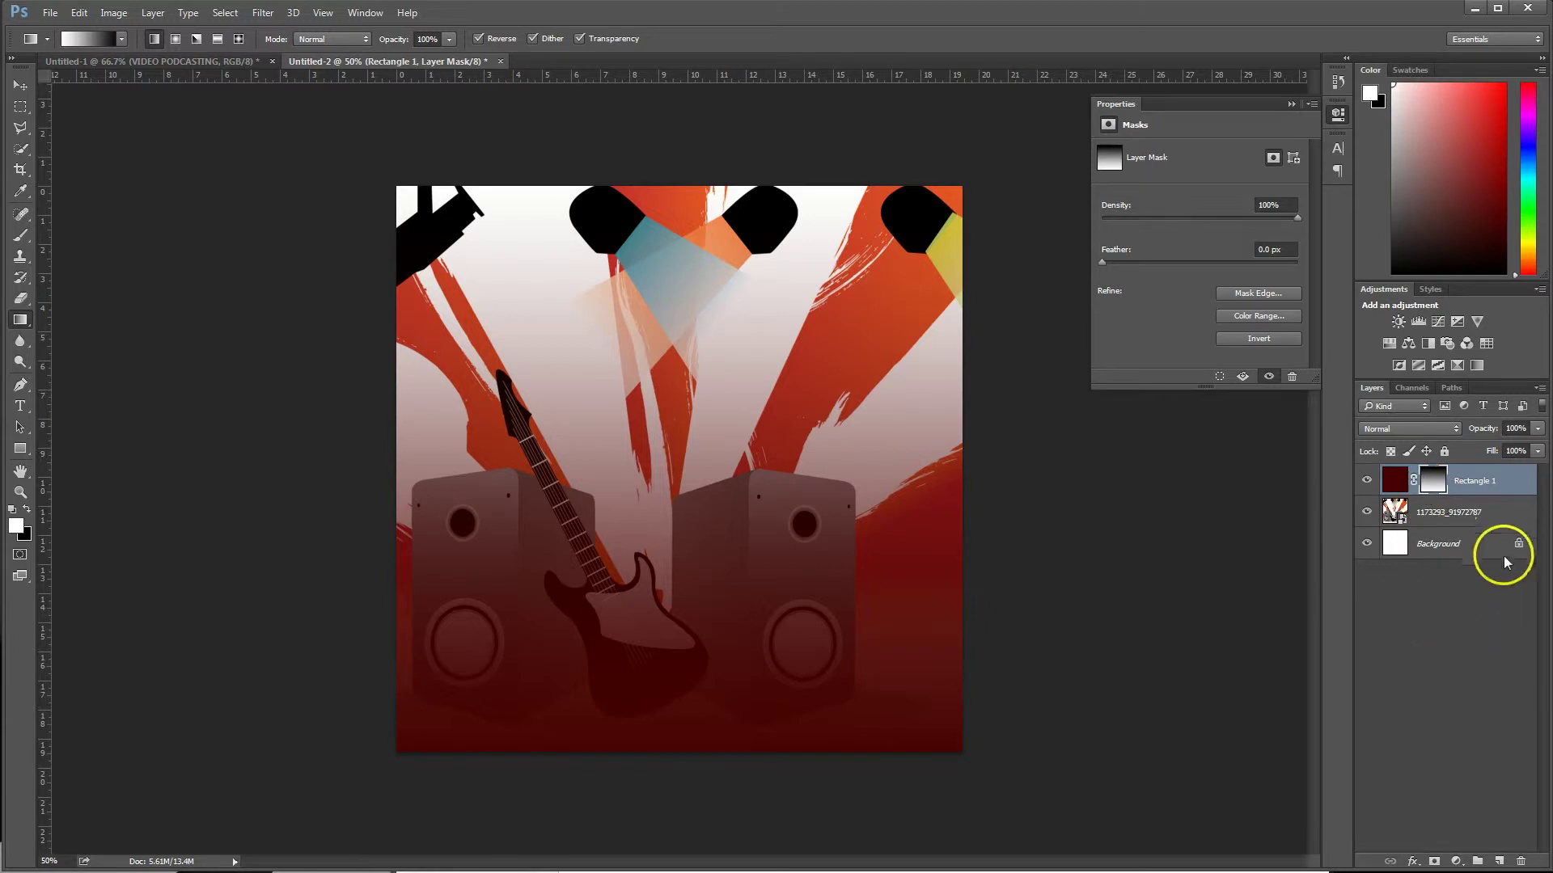
double_click(1512, 484)
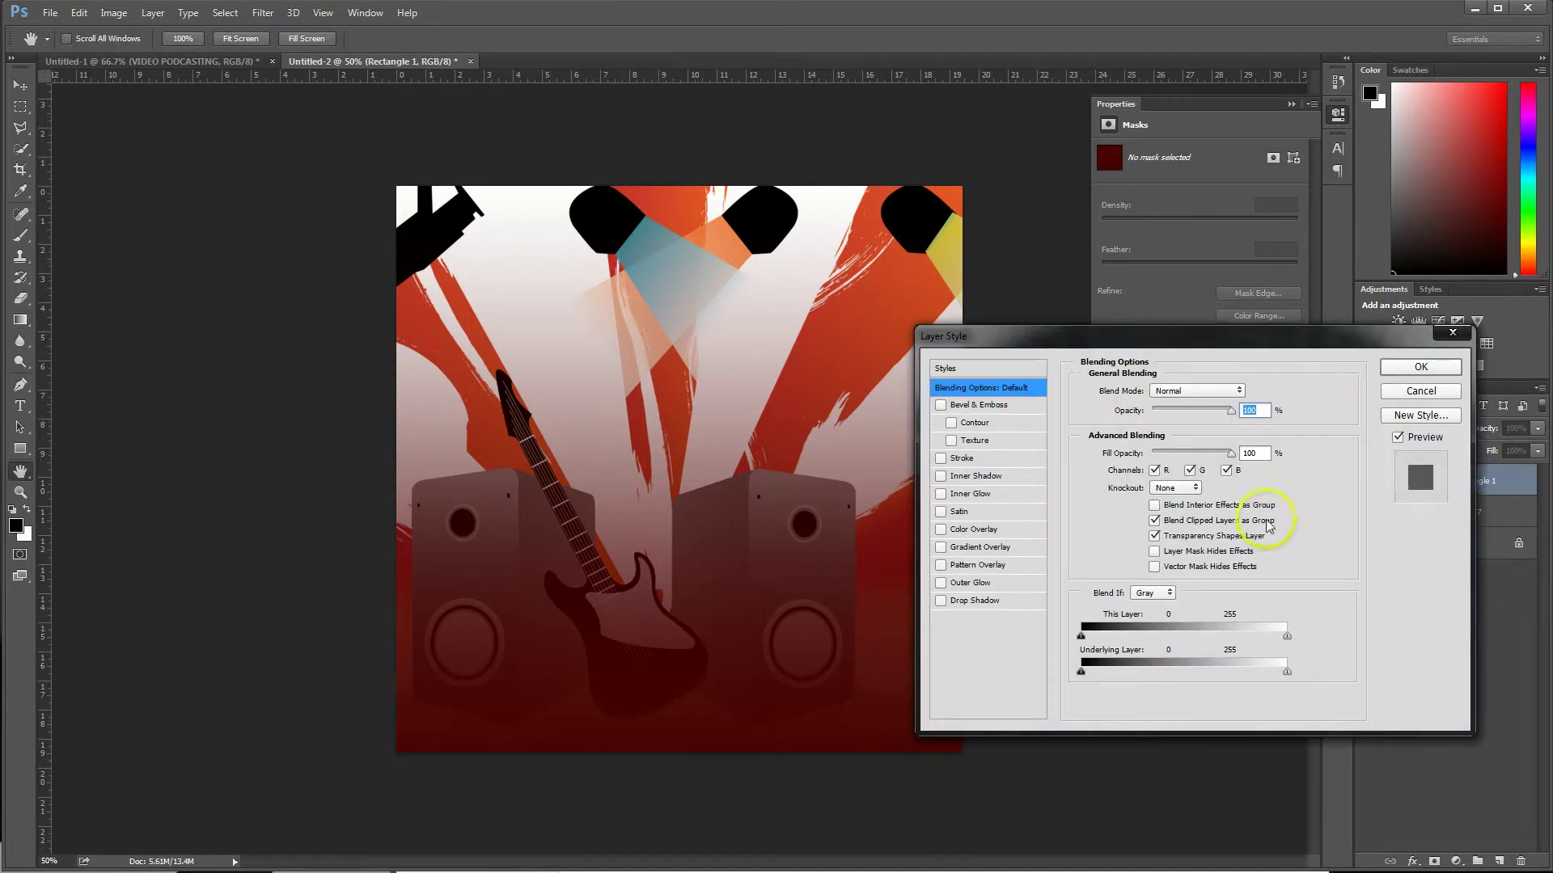
Step: Try a near-black Color Overlay on the red layer, then cancel and disable it
click(940, 530)
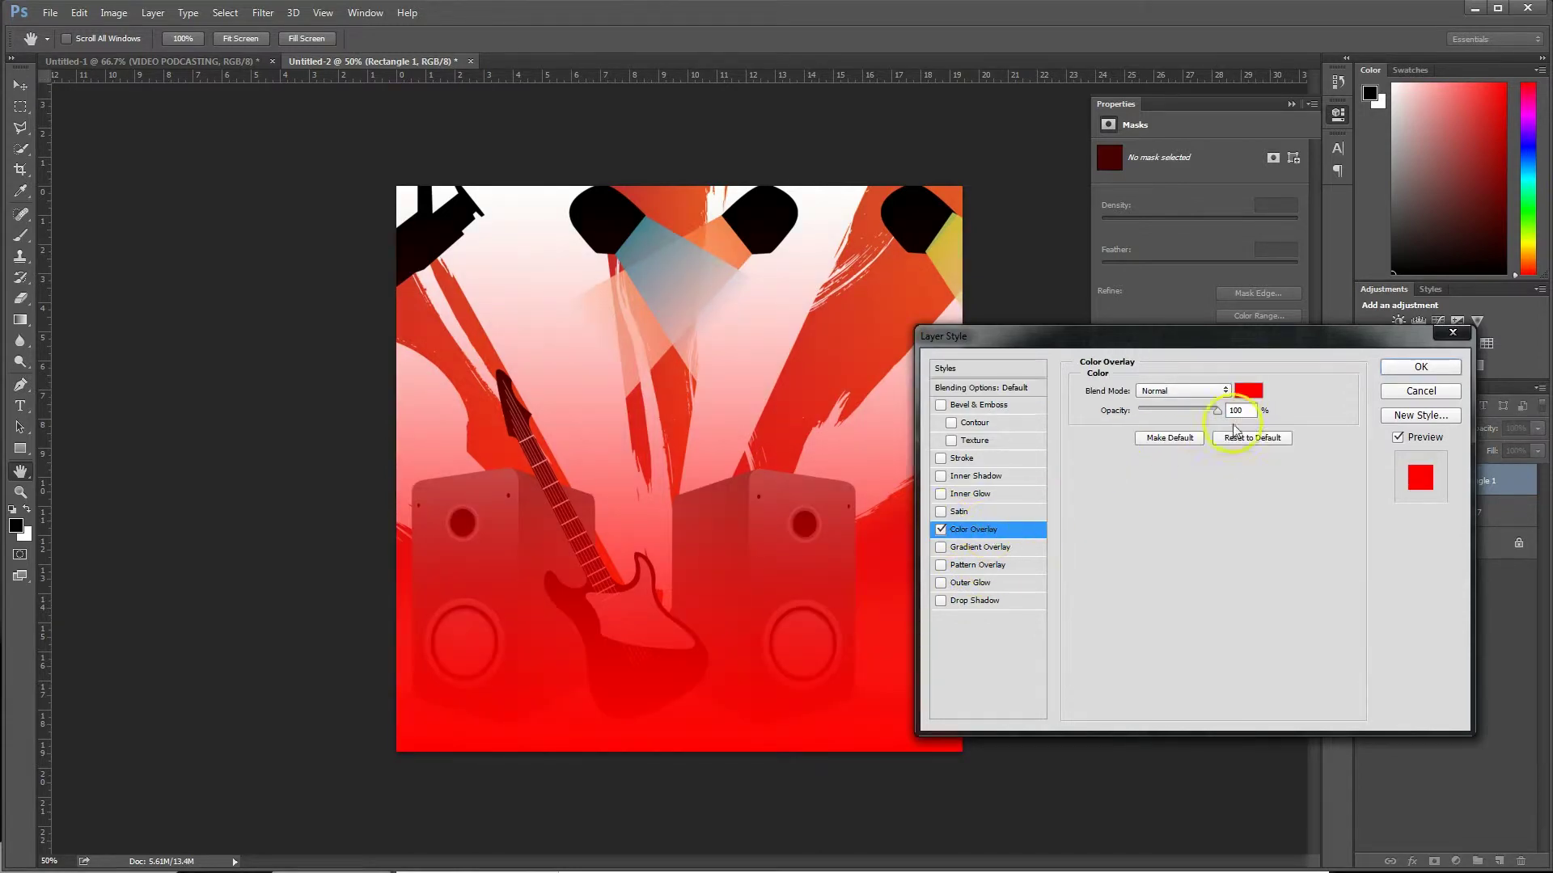
click(1249, 391)
mouse_move(755, 299)
mouse_down()
mouse_move(769, 322)
mouse_move(749, 375)
mouse_move(717, 329)
mouse_move(735, 298)
mouse_move(763, 332)
mouse_up()
click(958, 200)
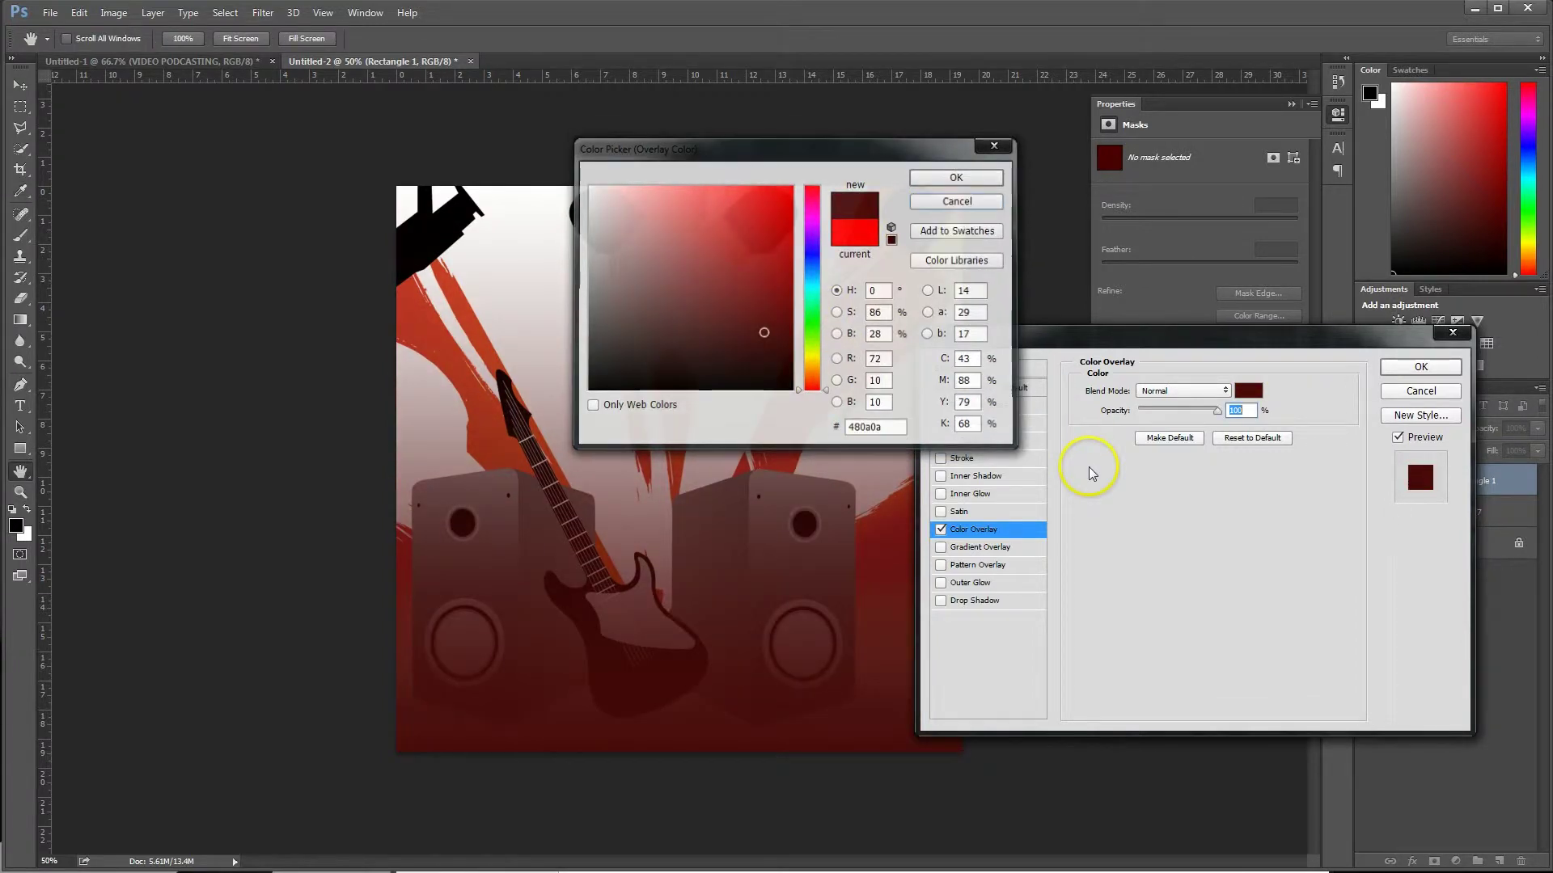
click(941, 529)
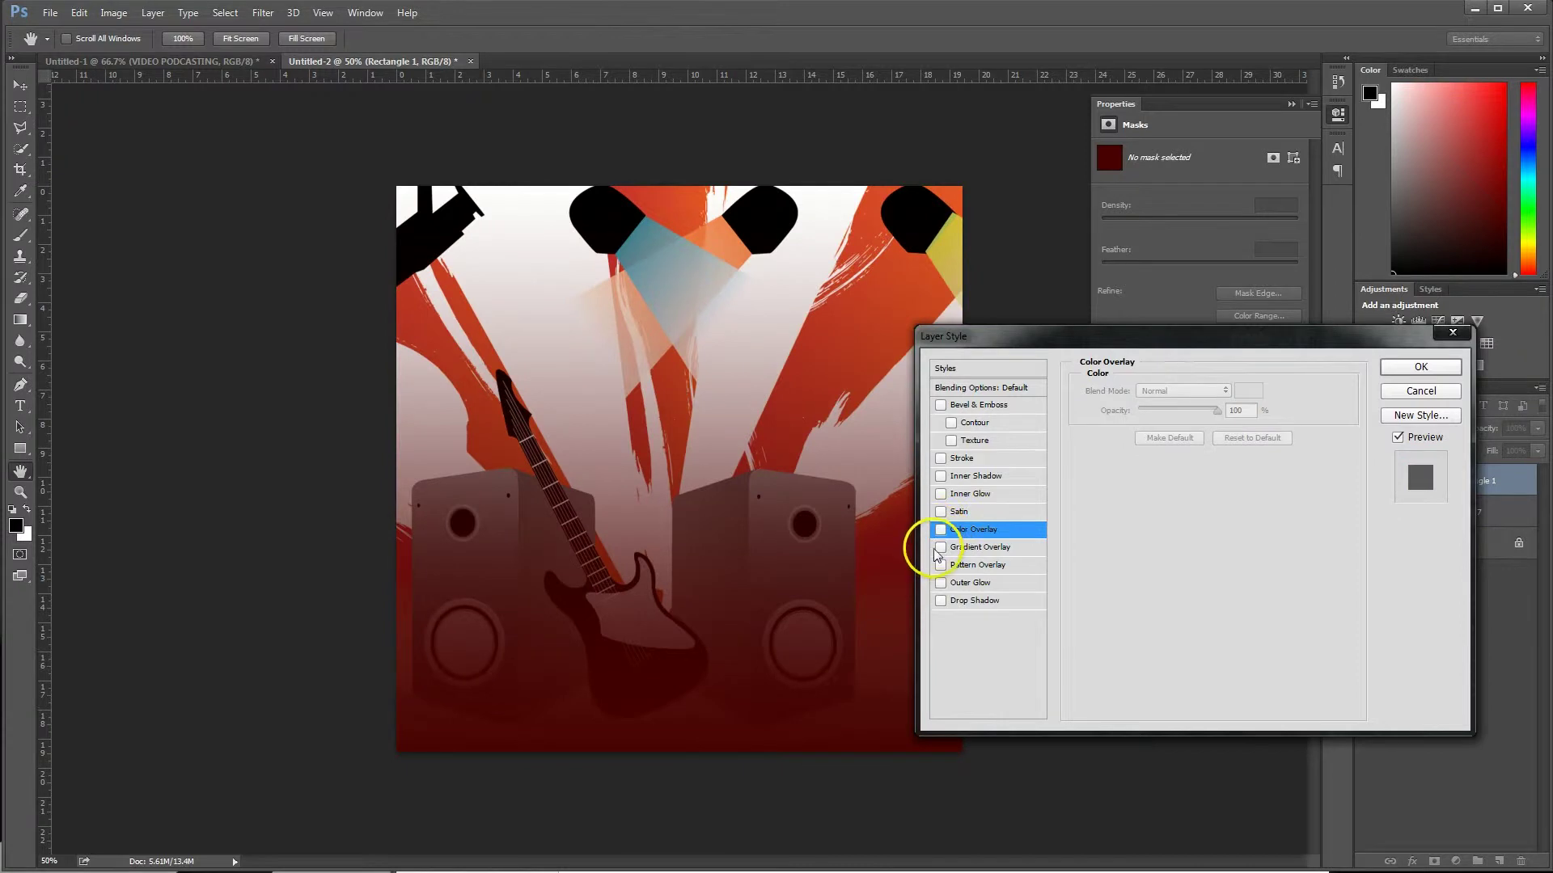
Step: Apply a black-to-transparent Gradient Overlay to the red layer
click(941, 547)
click(979, 547)
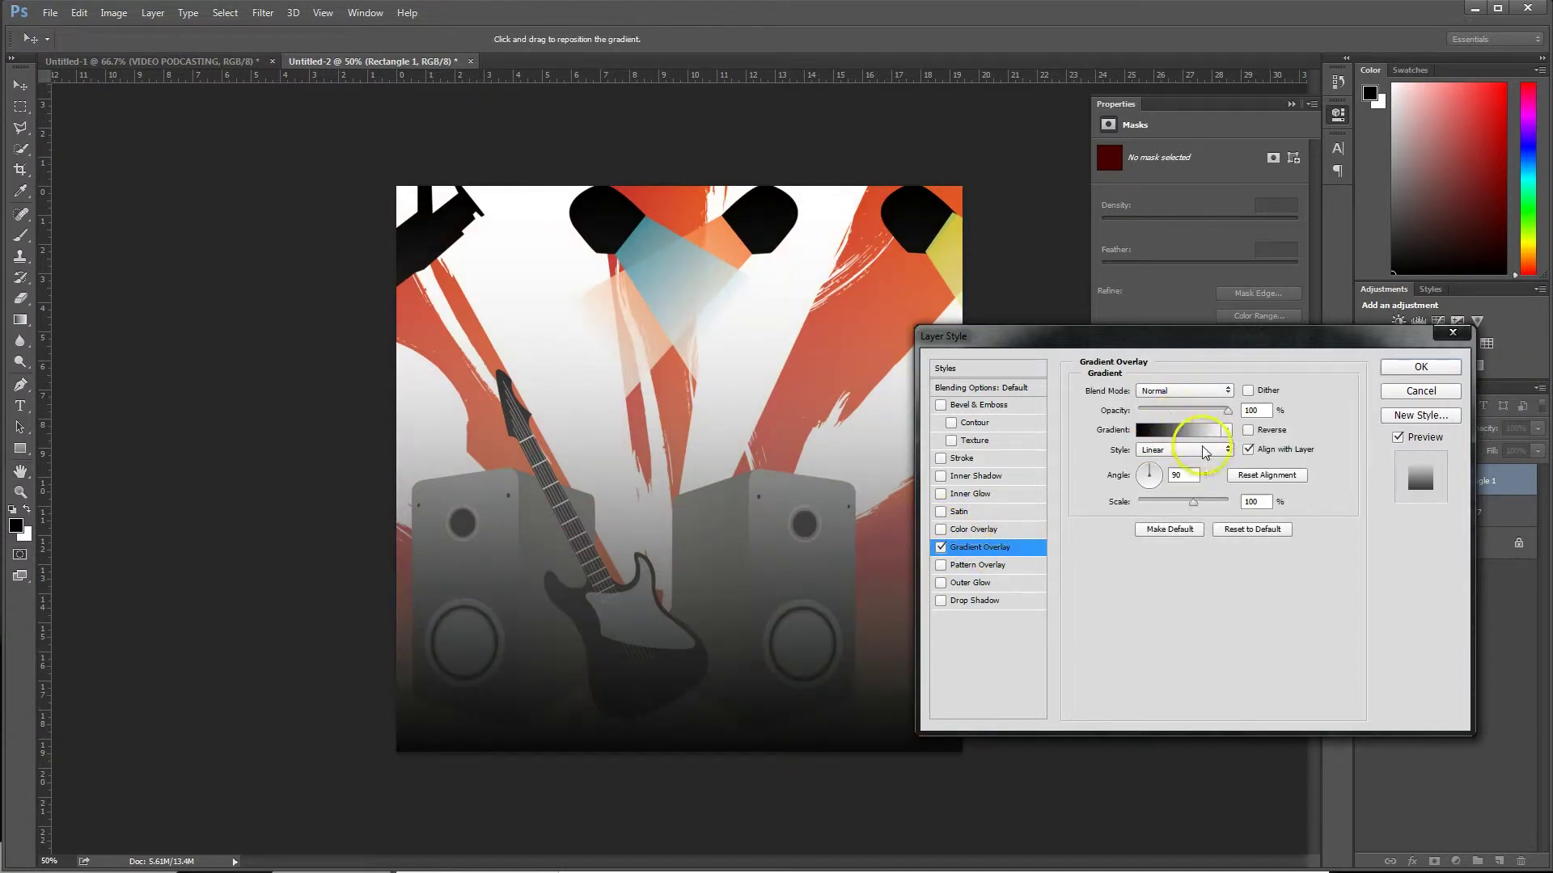
click(1225, 430)
click(1179, 462)
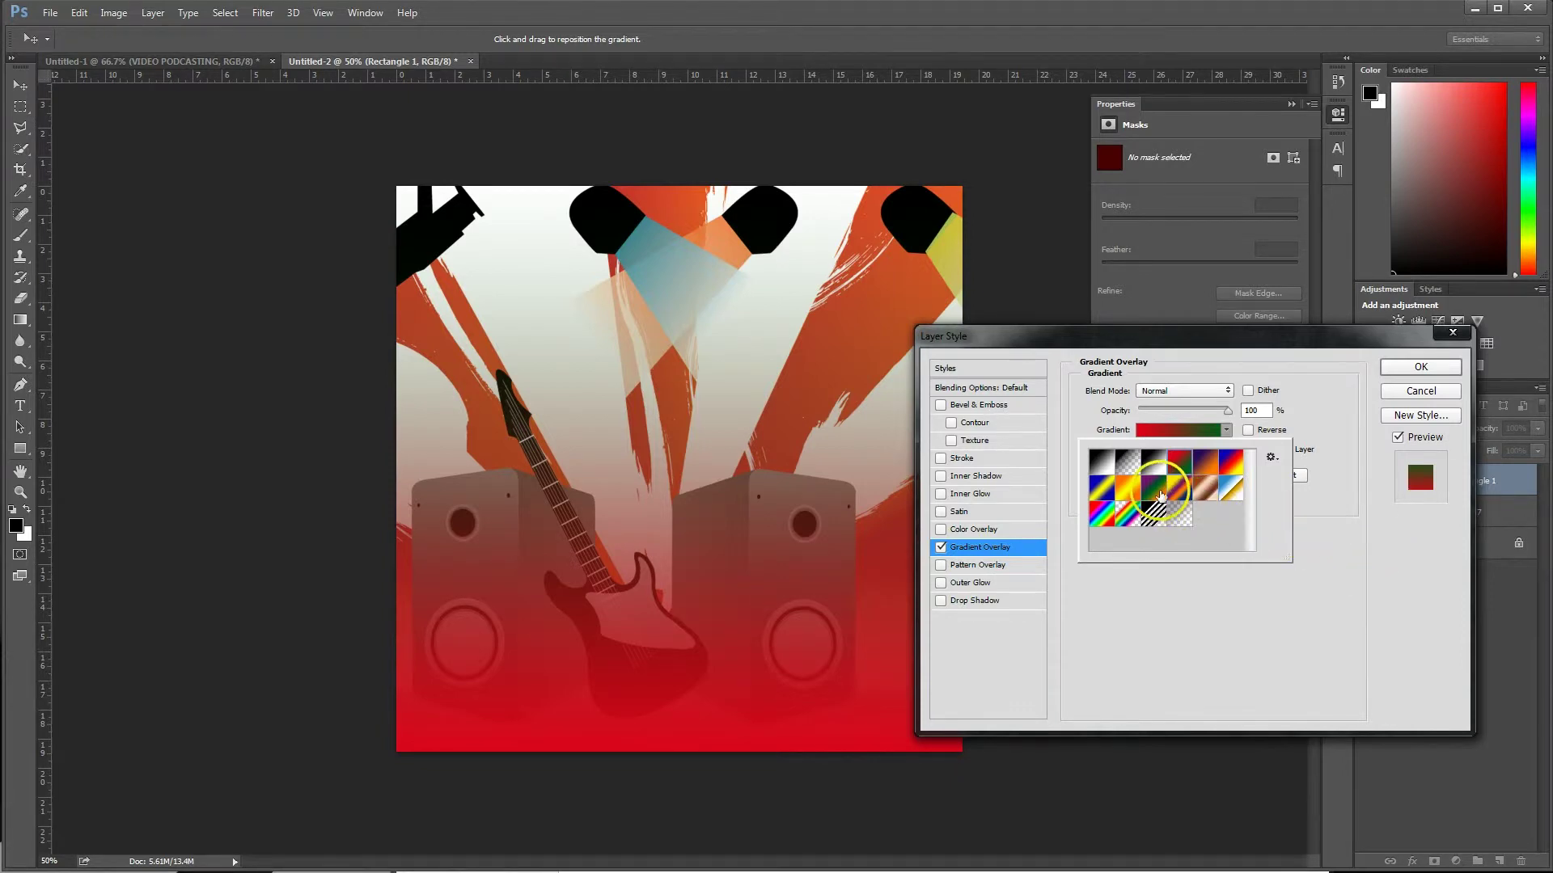
click(1153, 487)
click(1115, 508)
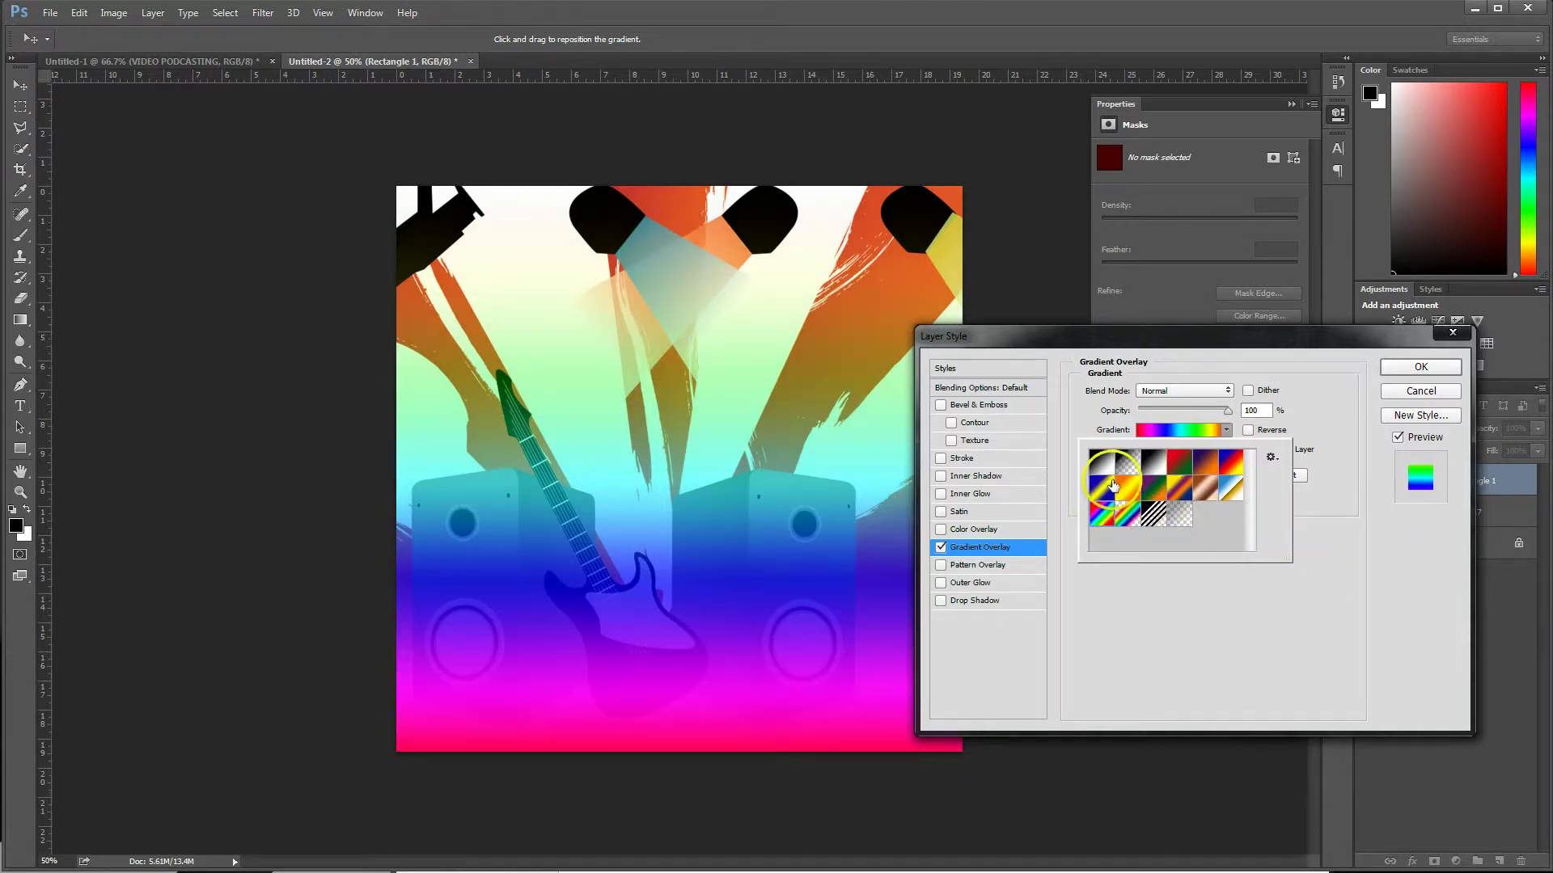
click(1102, 487)
click(1096, 462)
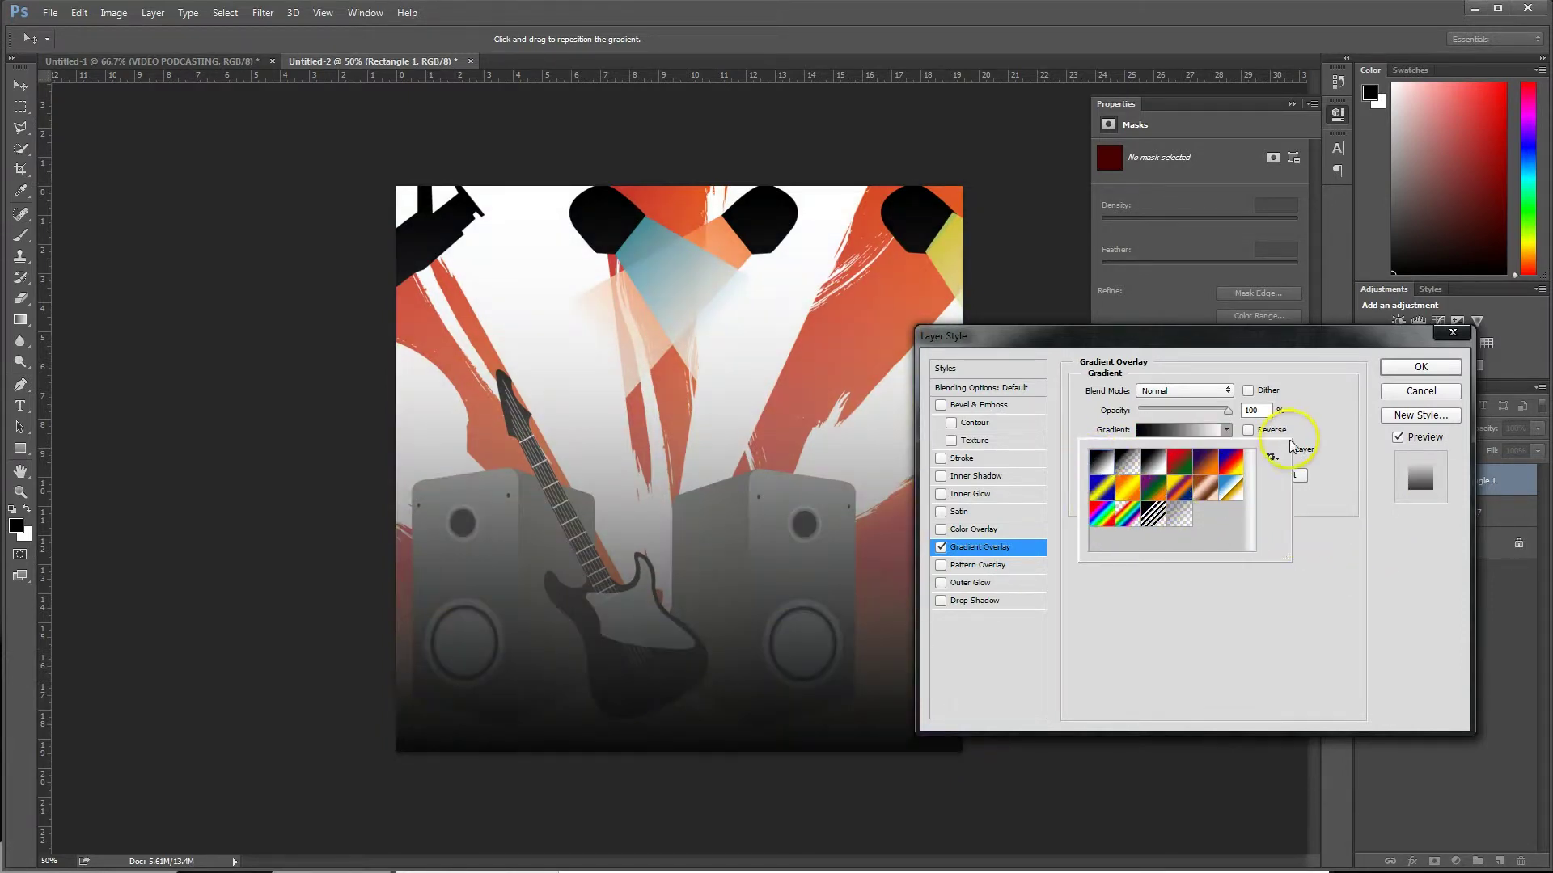
click(1132, 464)
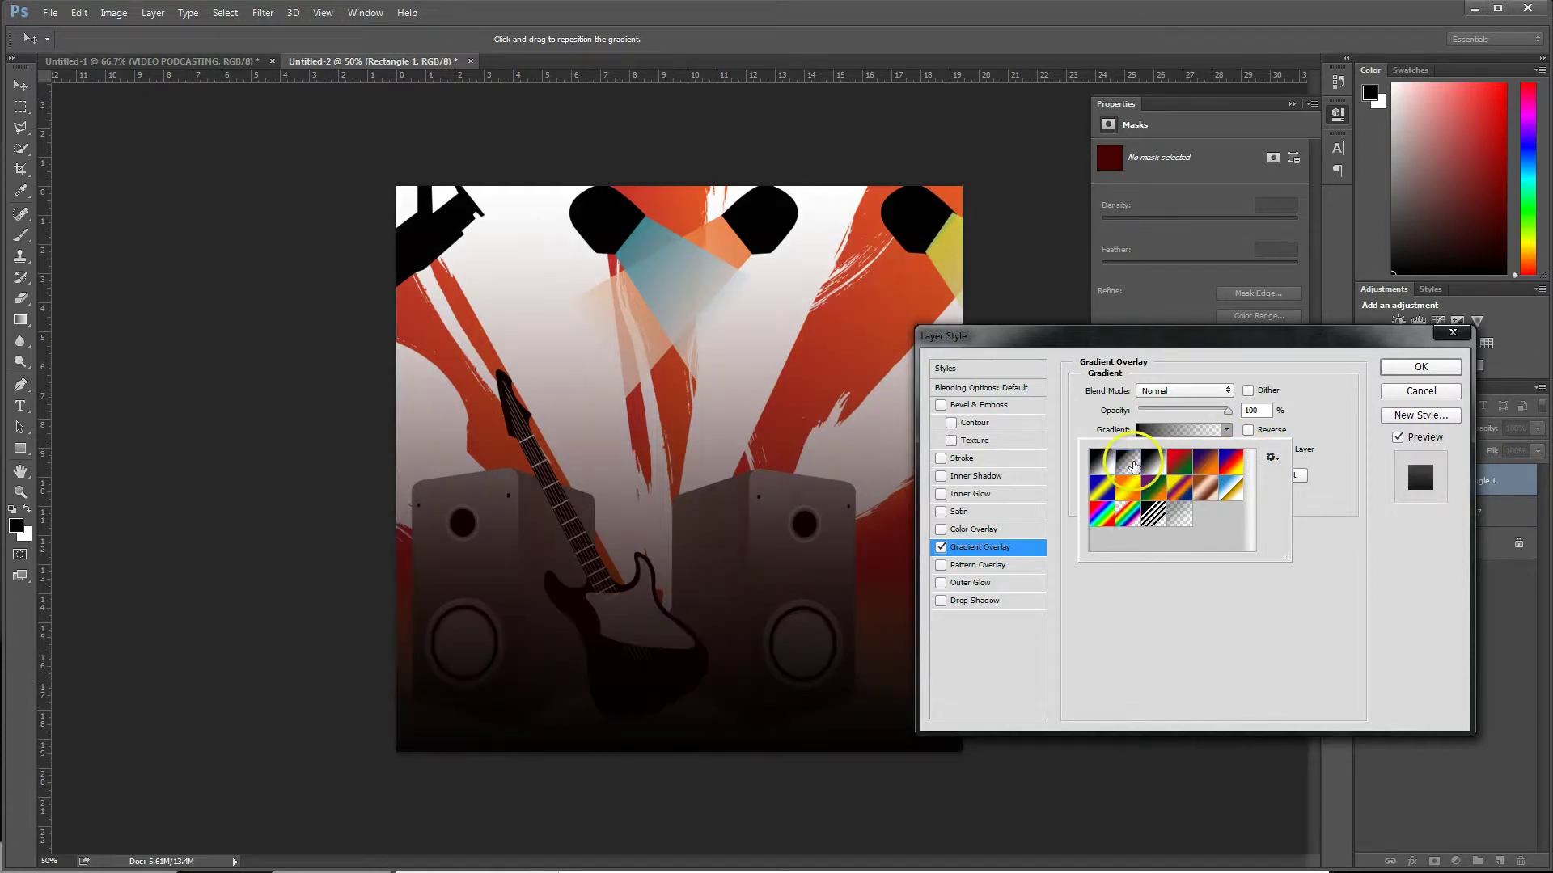
click(1421, 366)
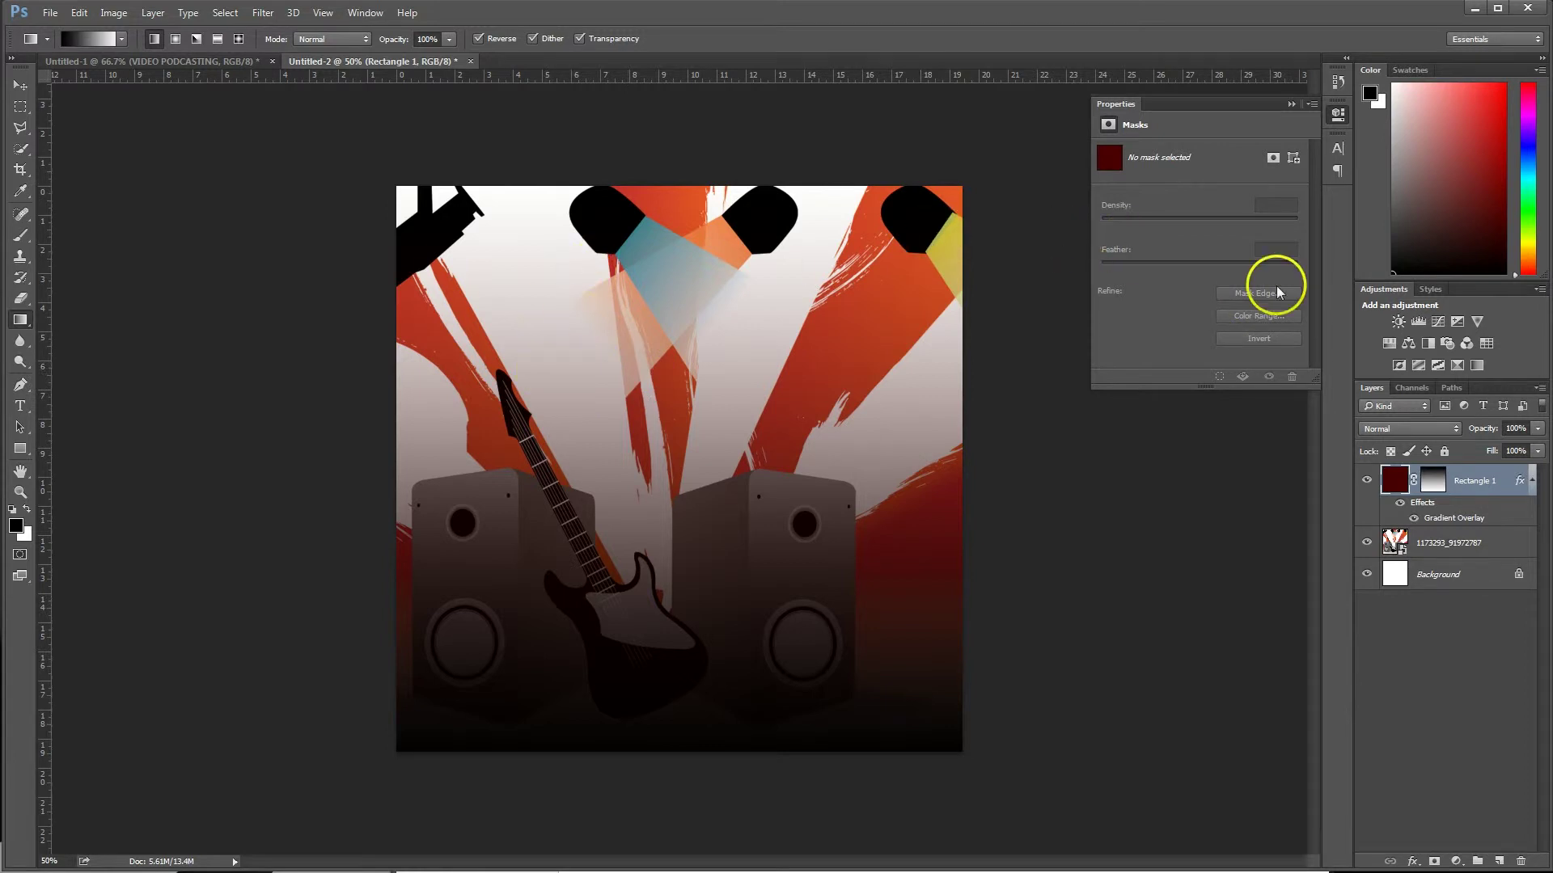
click(21, 449)
Step: Draw a wide bar across the top of the cover filled with dark red #3f0000
drag(381, 179, 982, 310)
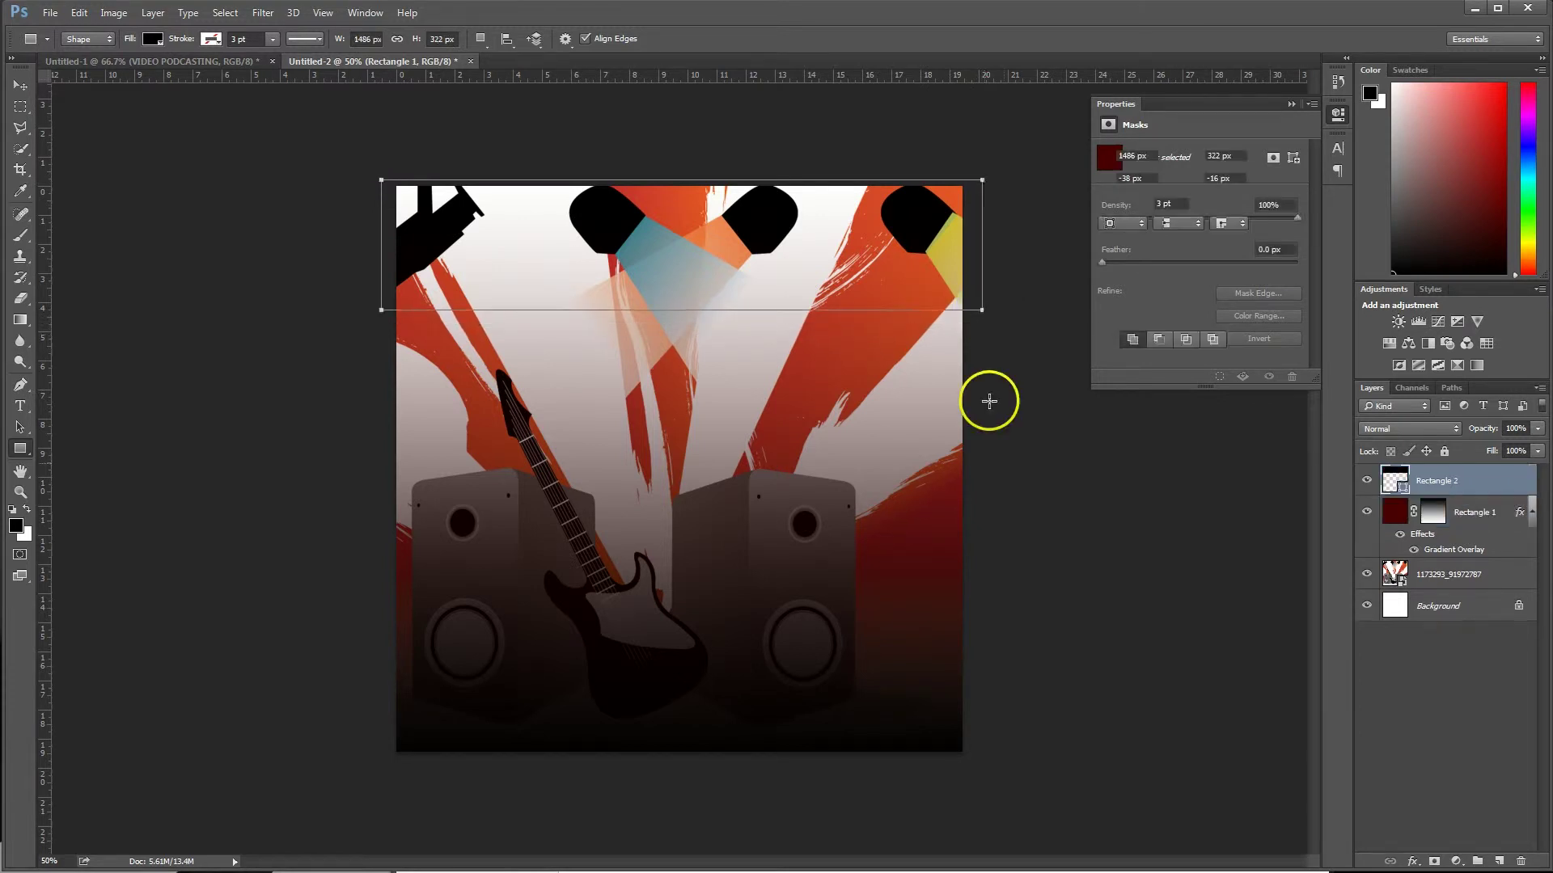
double_click(1397, 477)
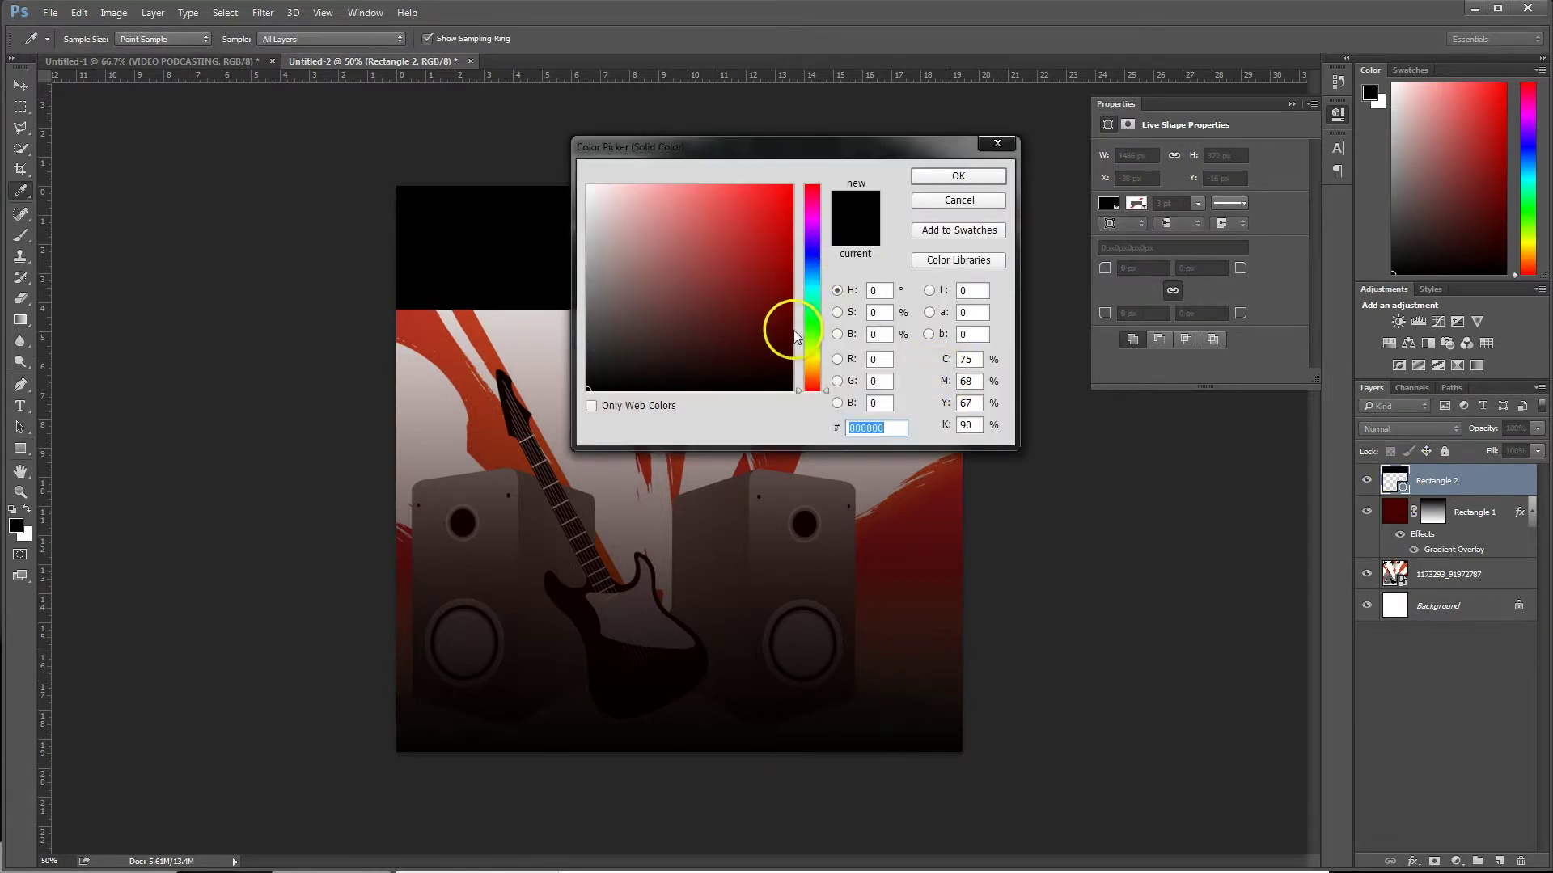
click(791, 339)
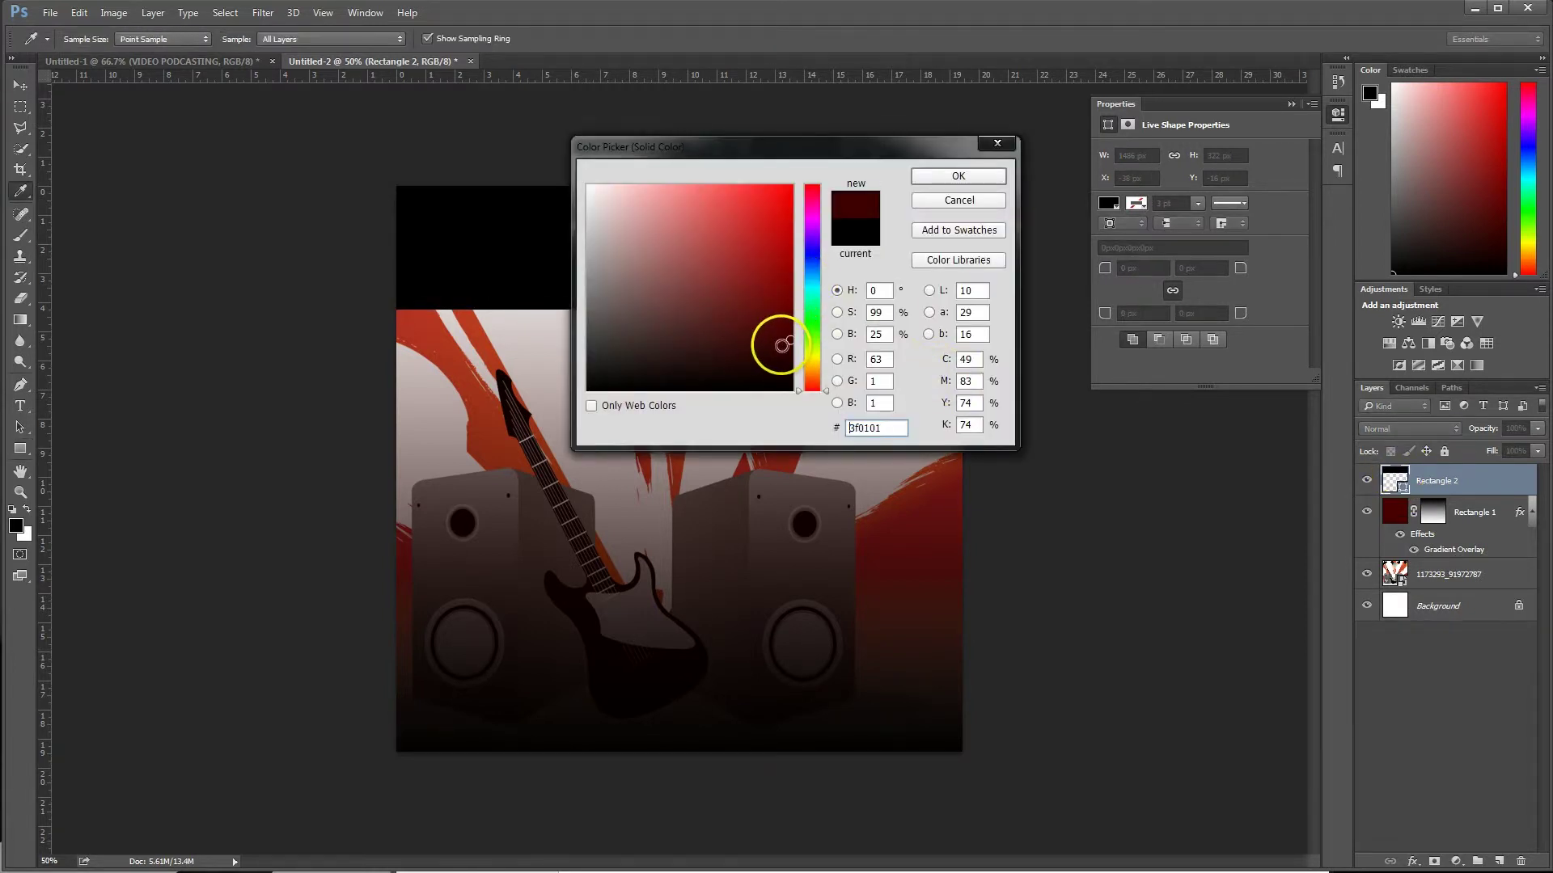
click(958, 176)
click(1431, 732)
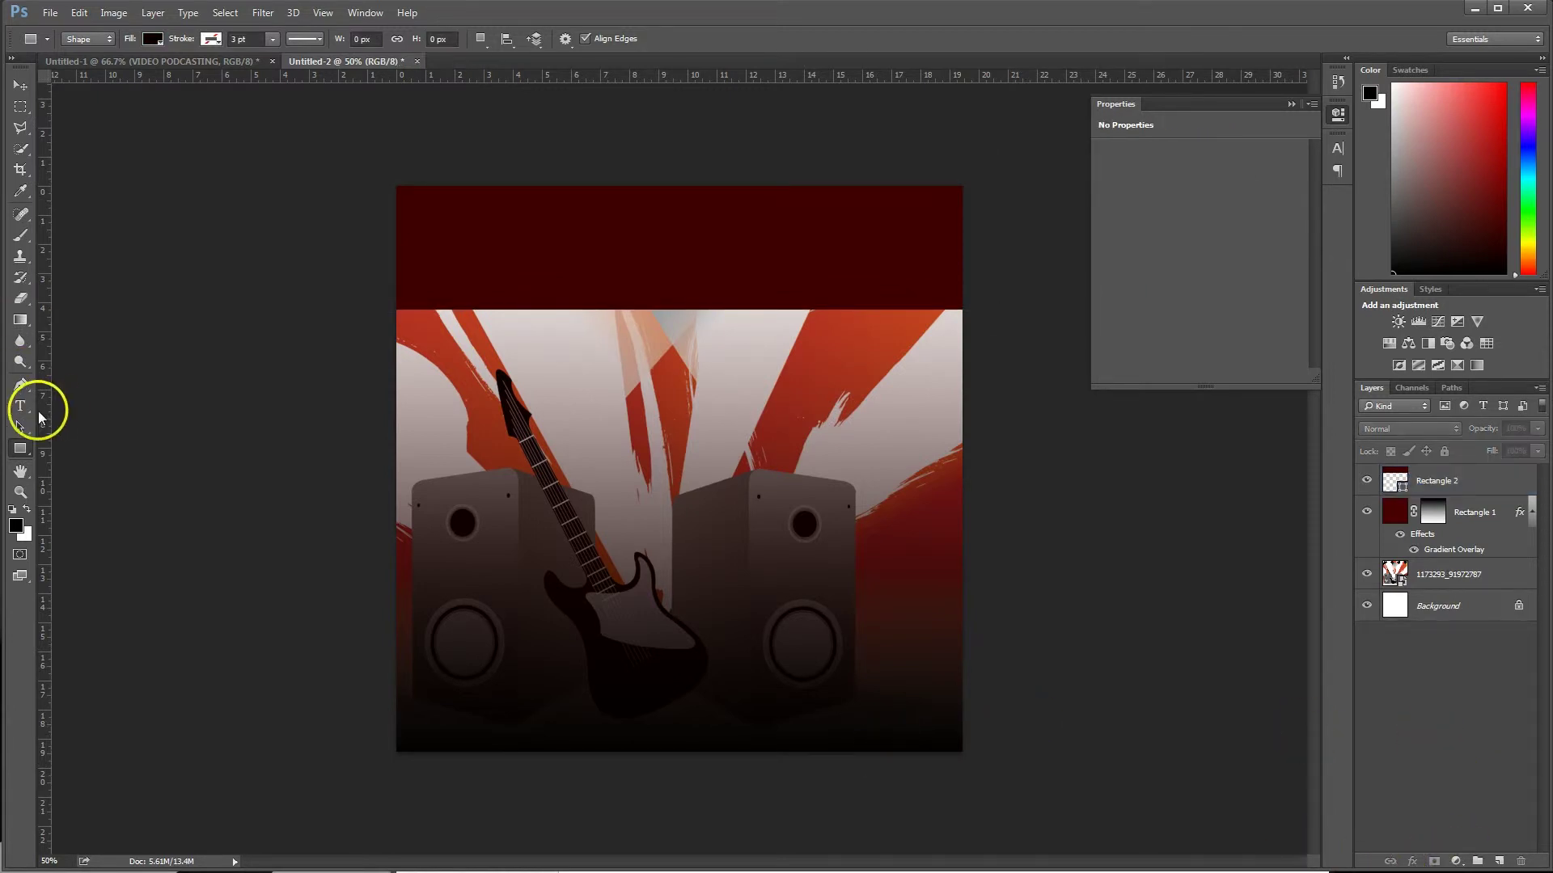
Step: Add 'Rock n Roll Podcast' in Arial Bold 82 pt at the header bar's upper left
click(27, 408)
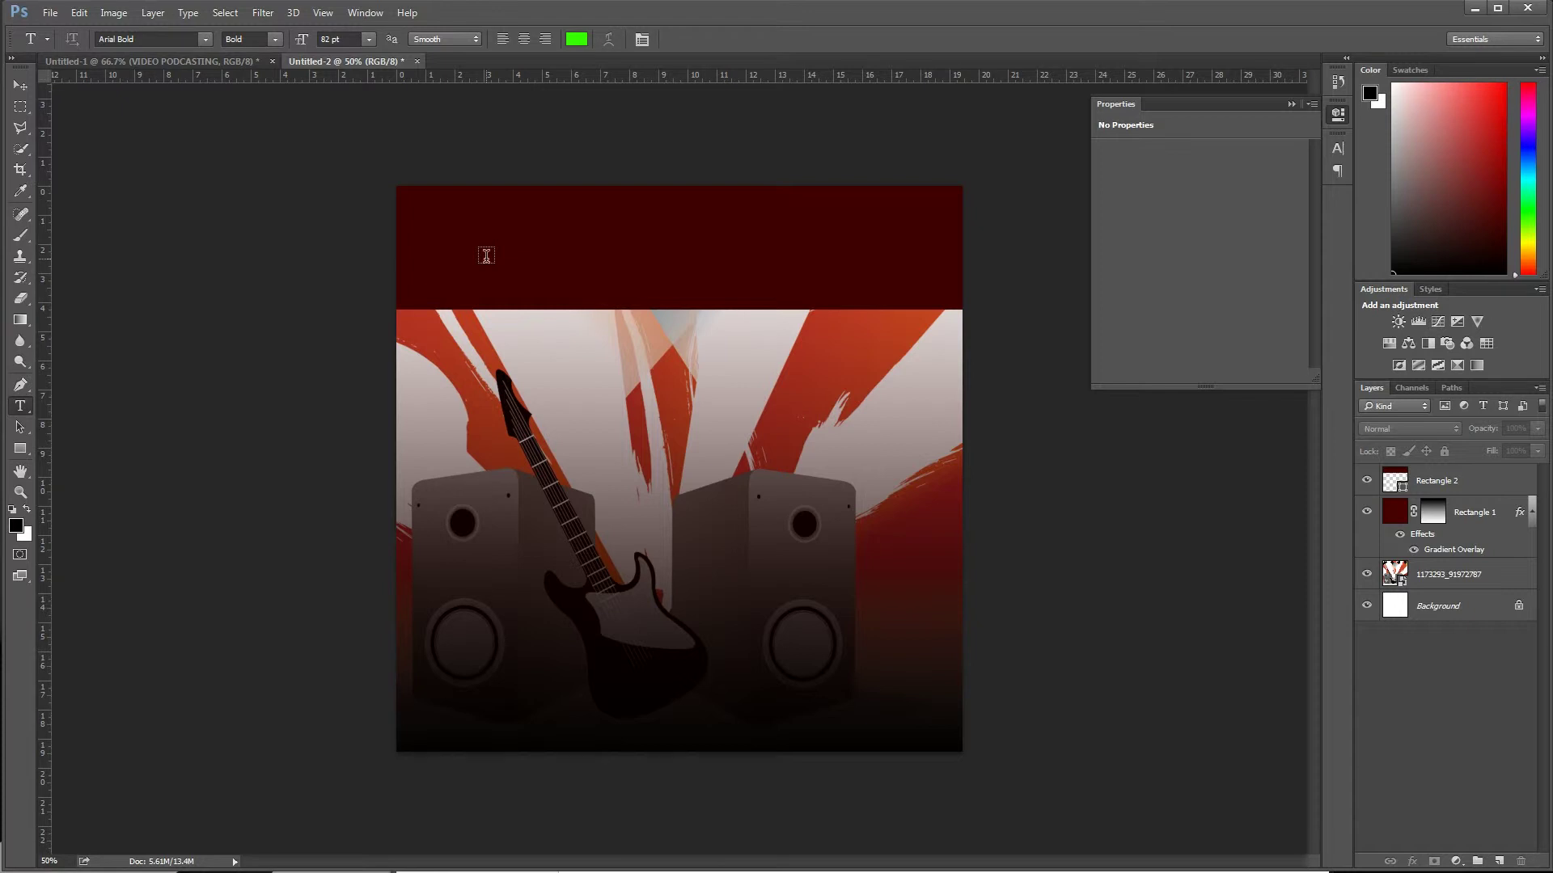
drag(484, 255, 446, 249)
click(446, 248)
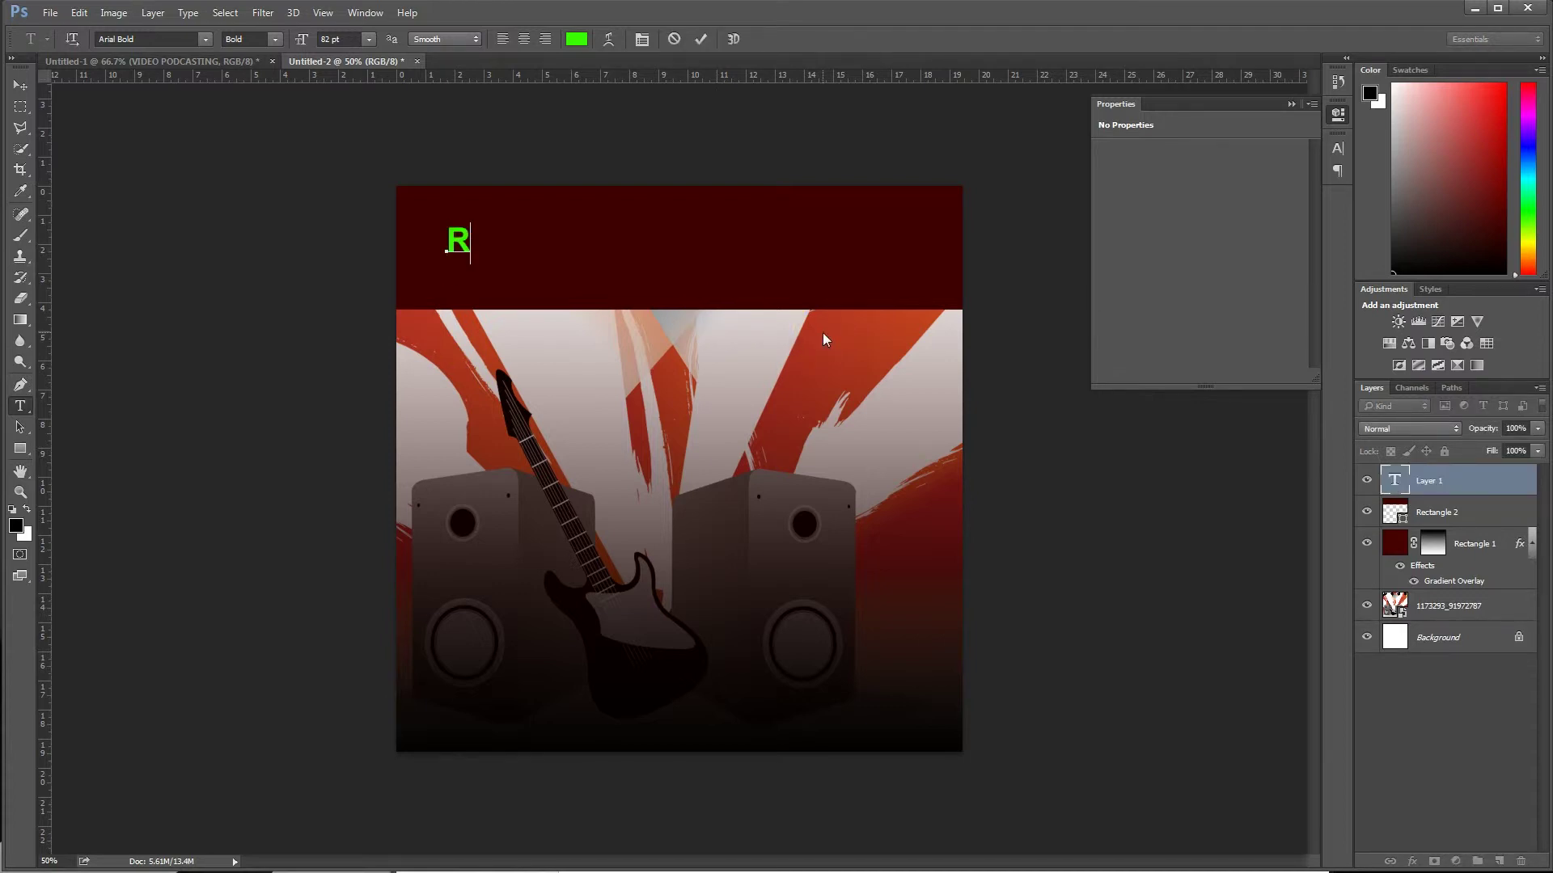
text(Rock n Roll Podcast)
key(ctrl+Return)
key(v)
drag(693, 250, 666, 231)
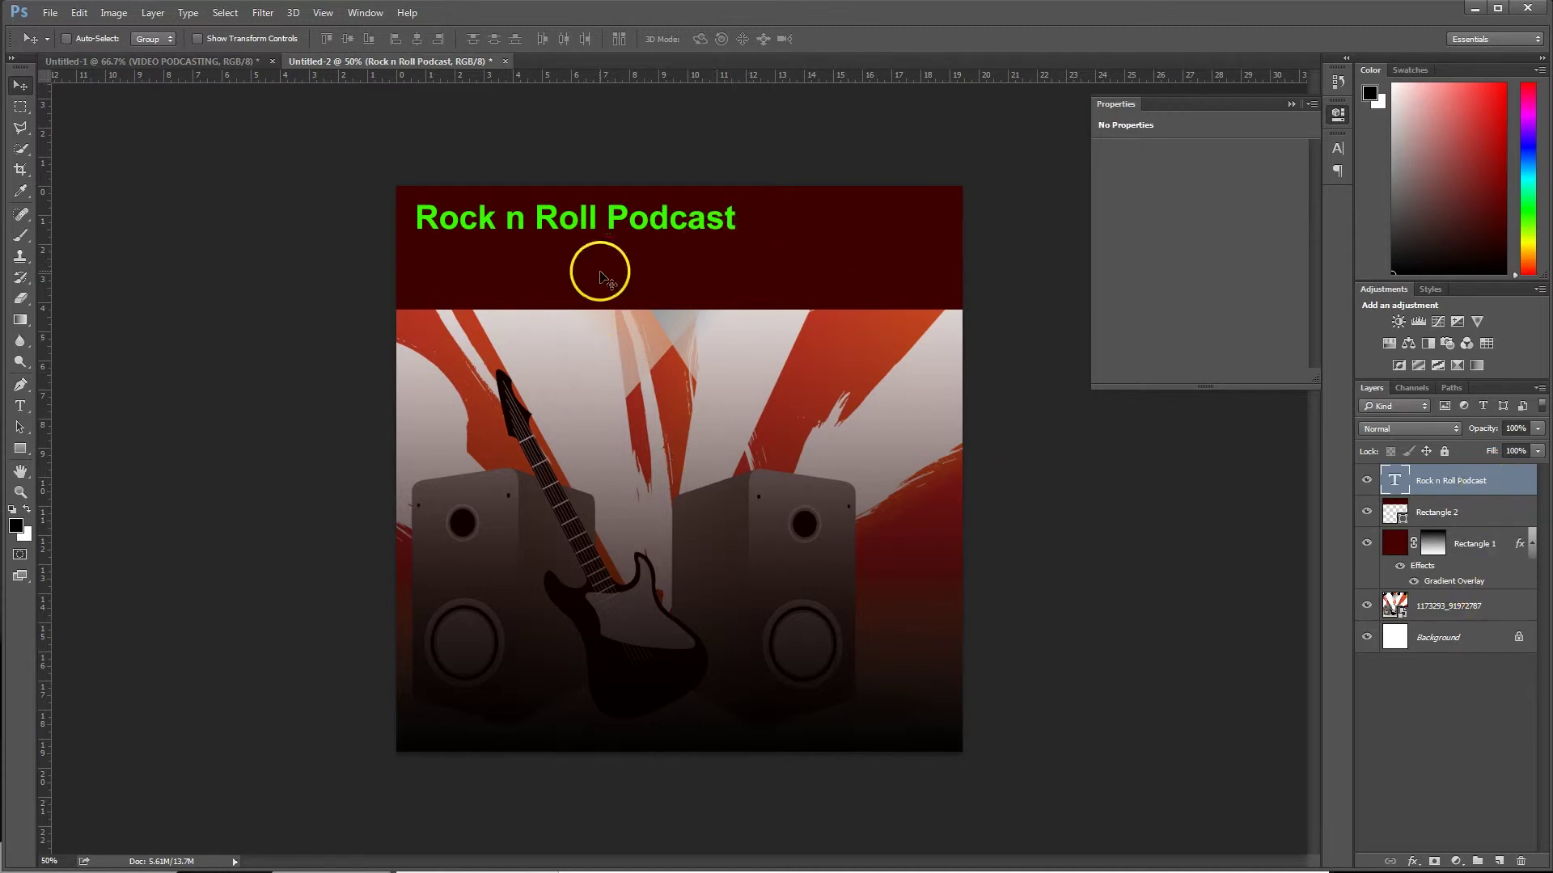
key(ctrl+t)
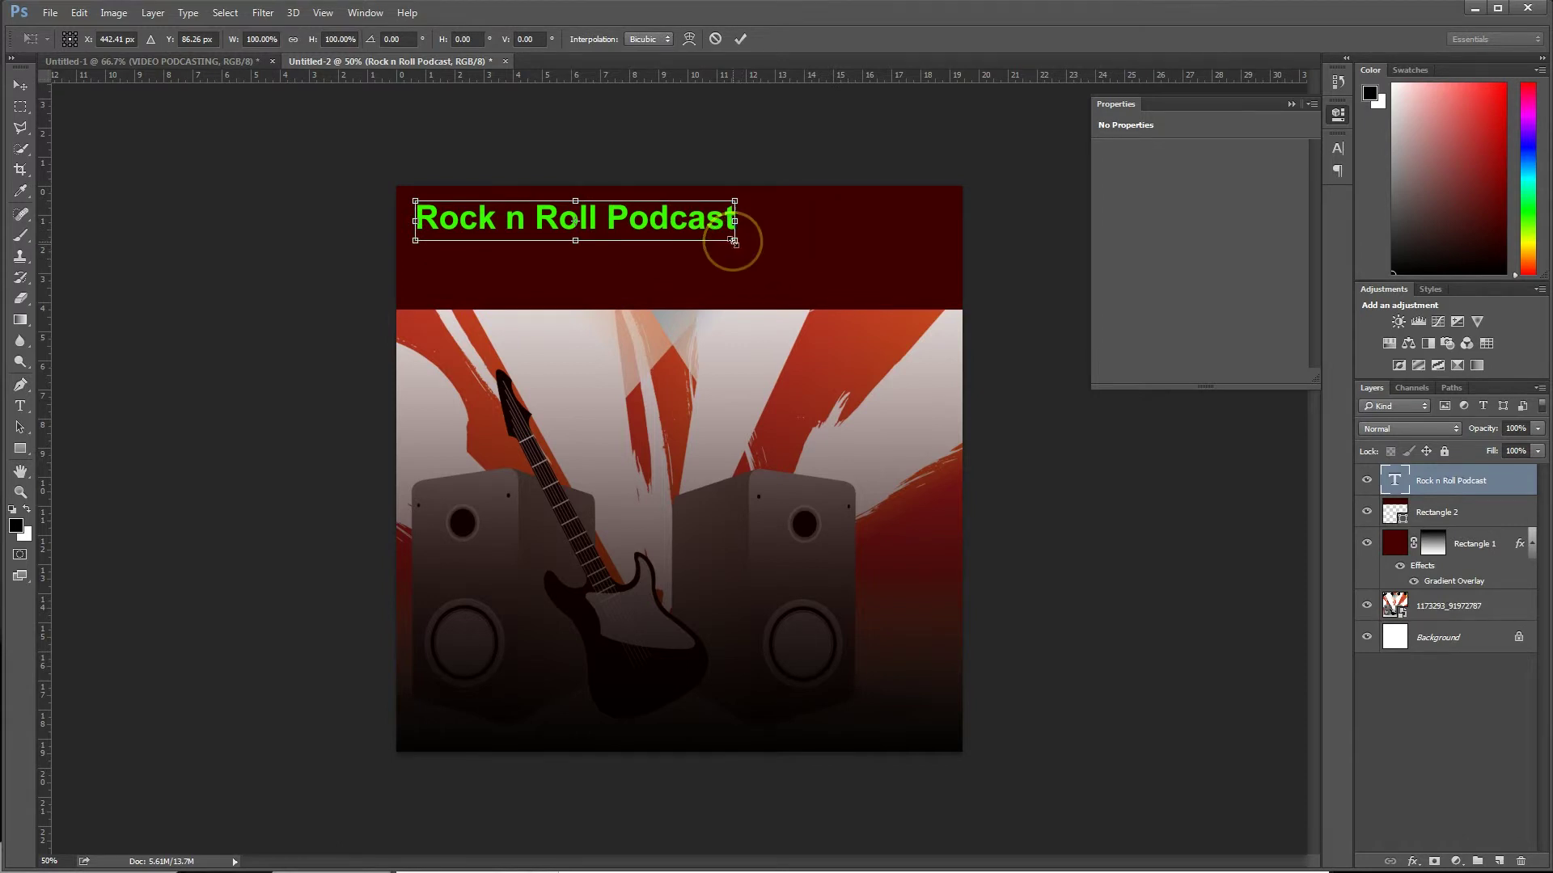
Step: Scale the title up to 136.72 pt across the header and recolour it grey #b8b7b7
drag(734, 241, 948, 268)
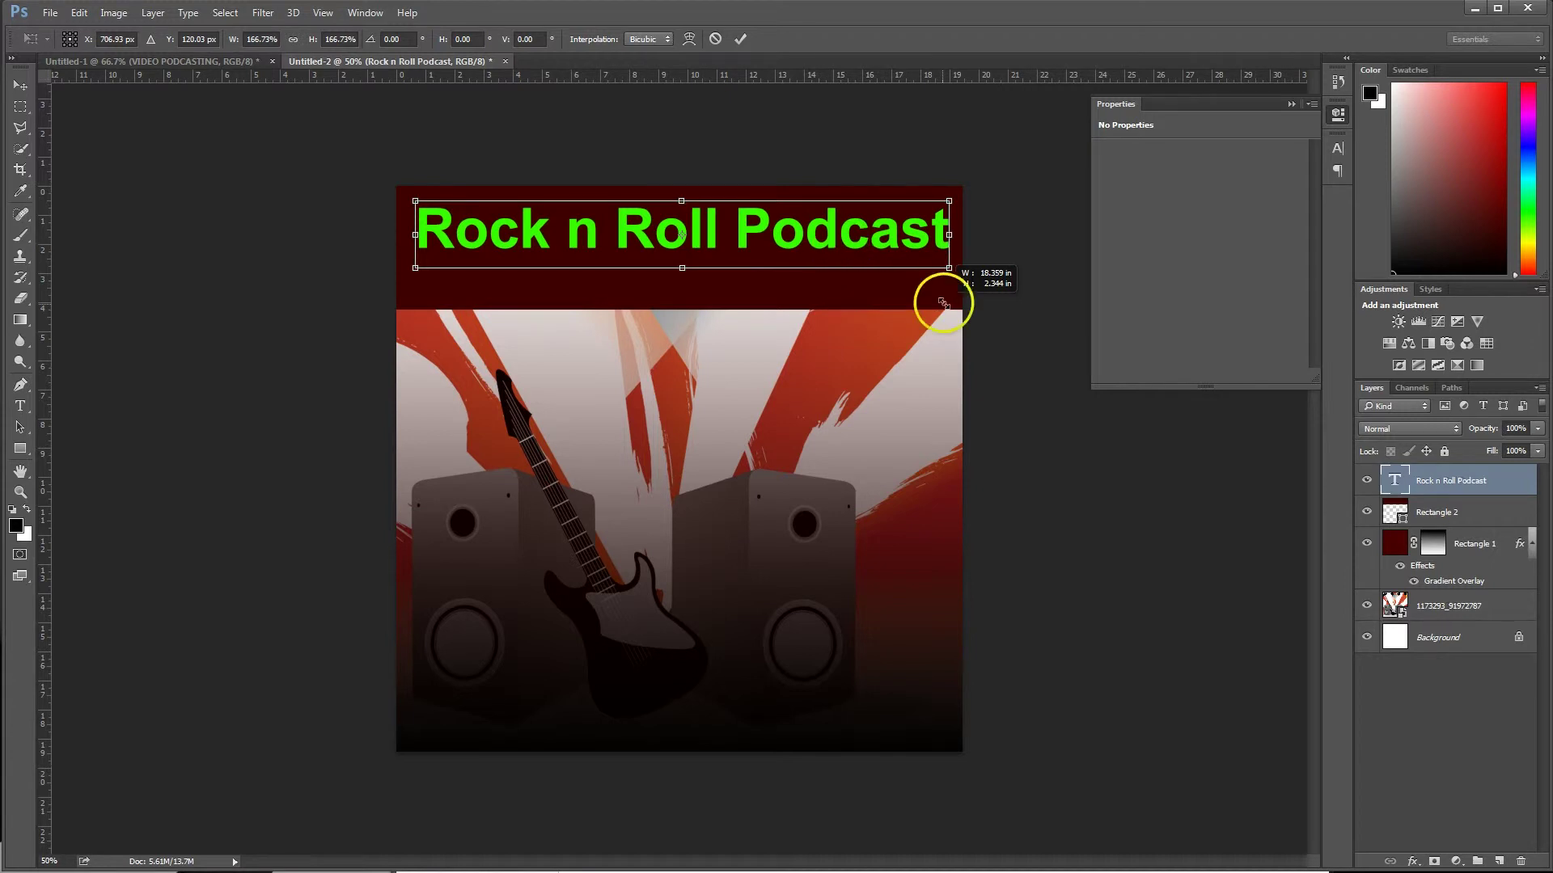
double_click(818, 239)
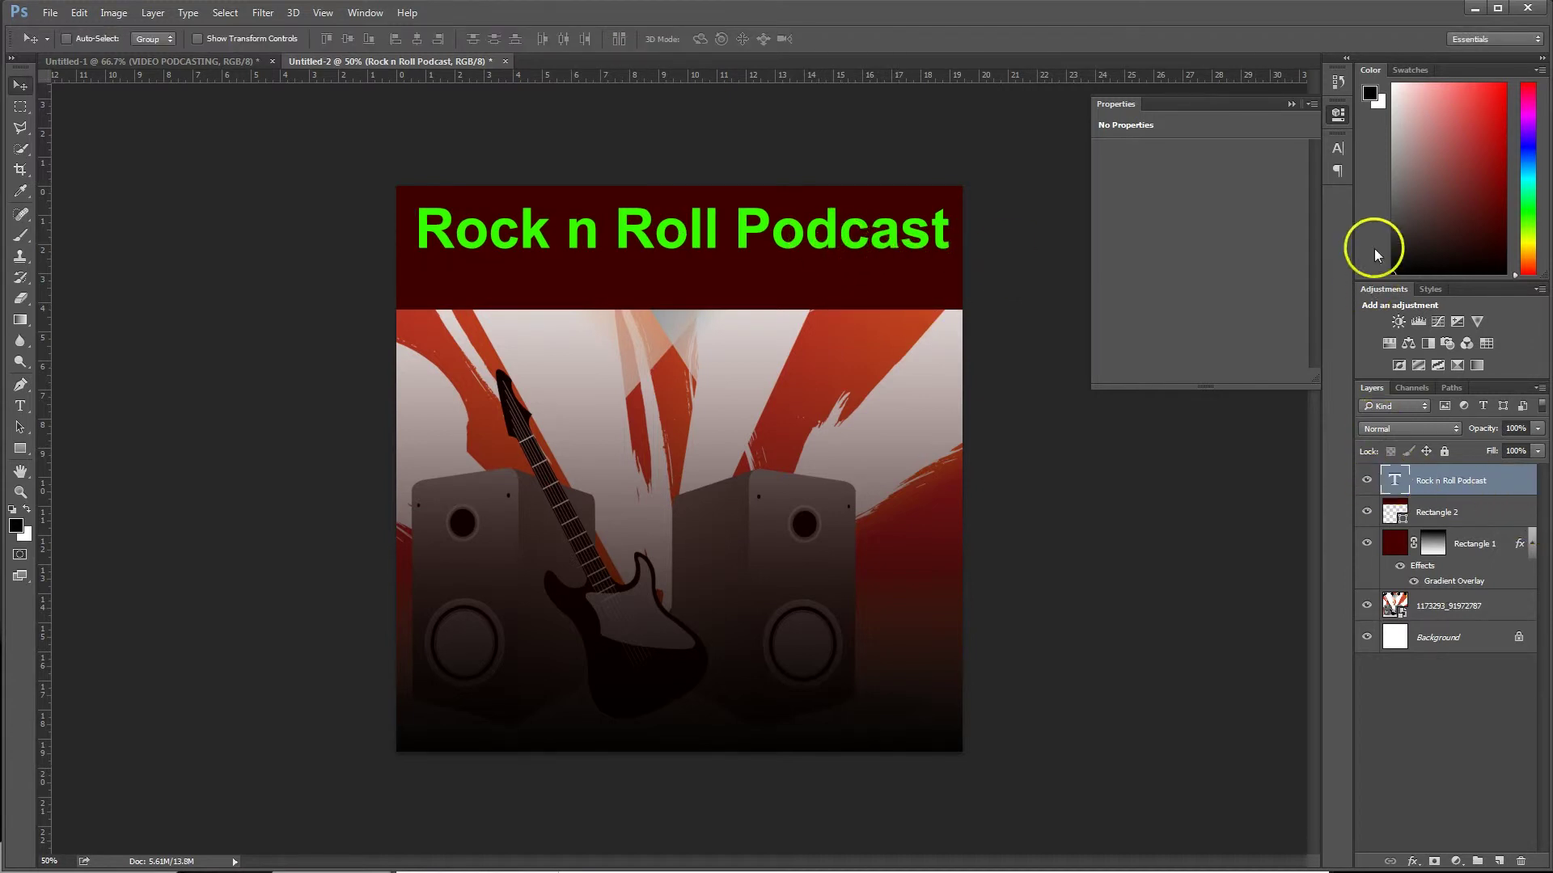
click(1341, 147)
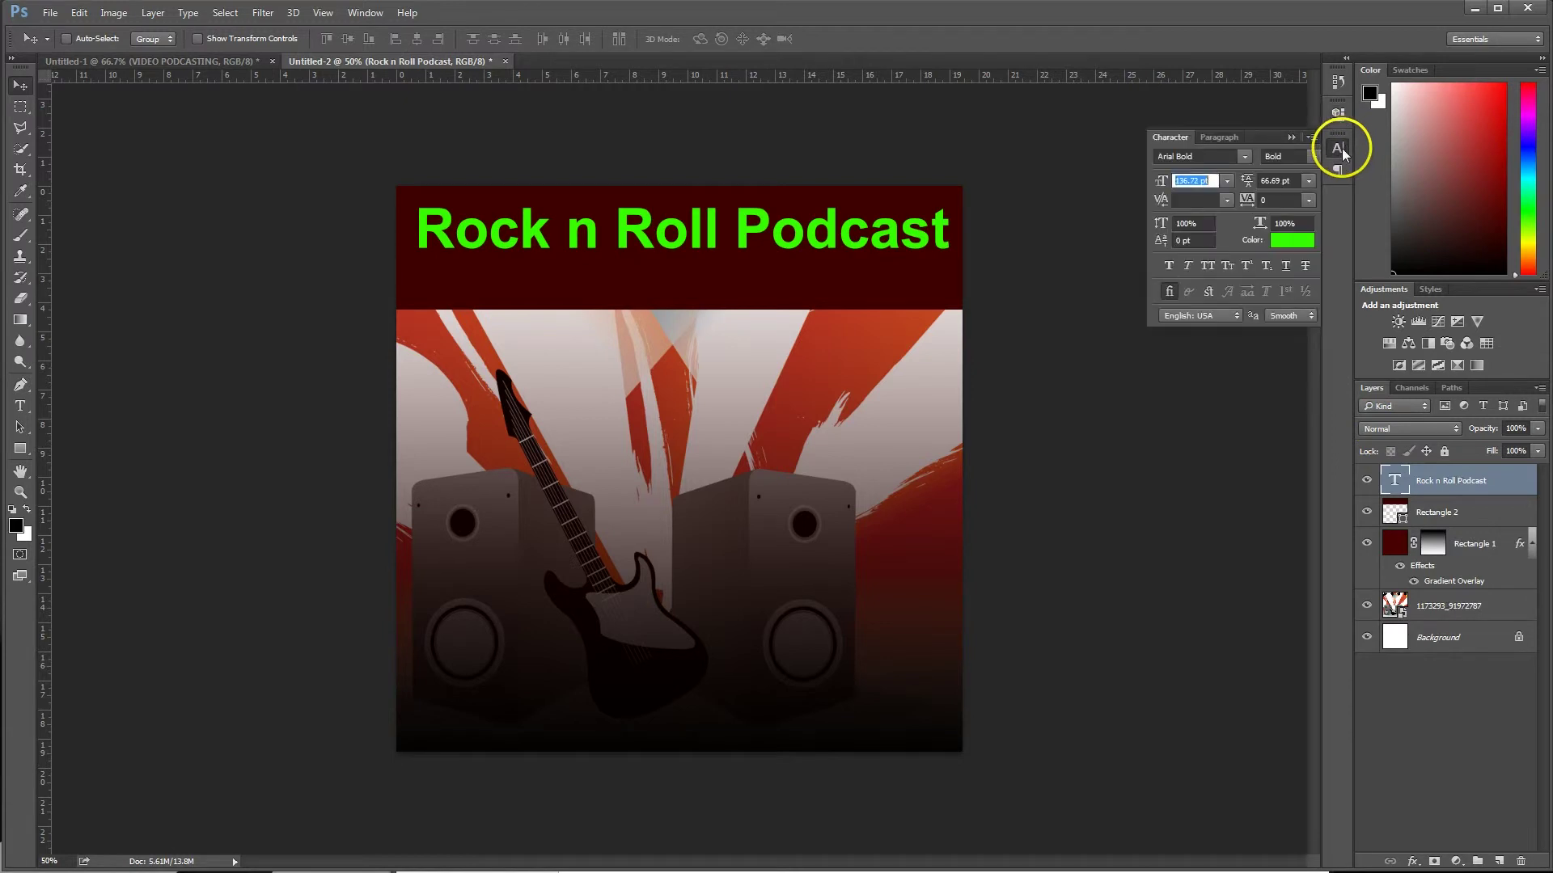
click(1278, 241)
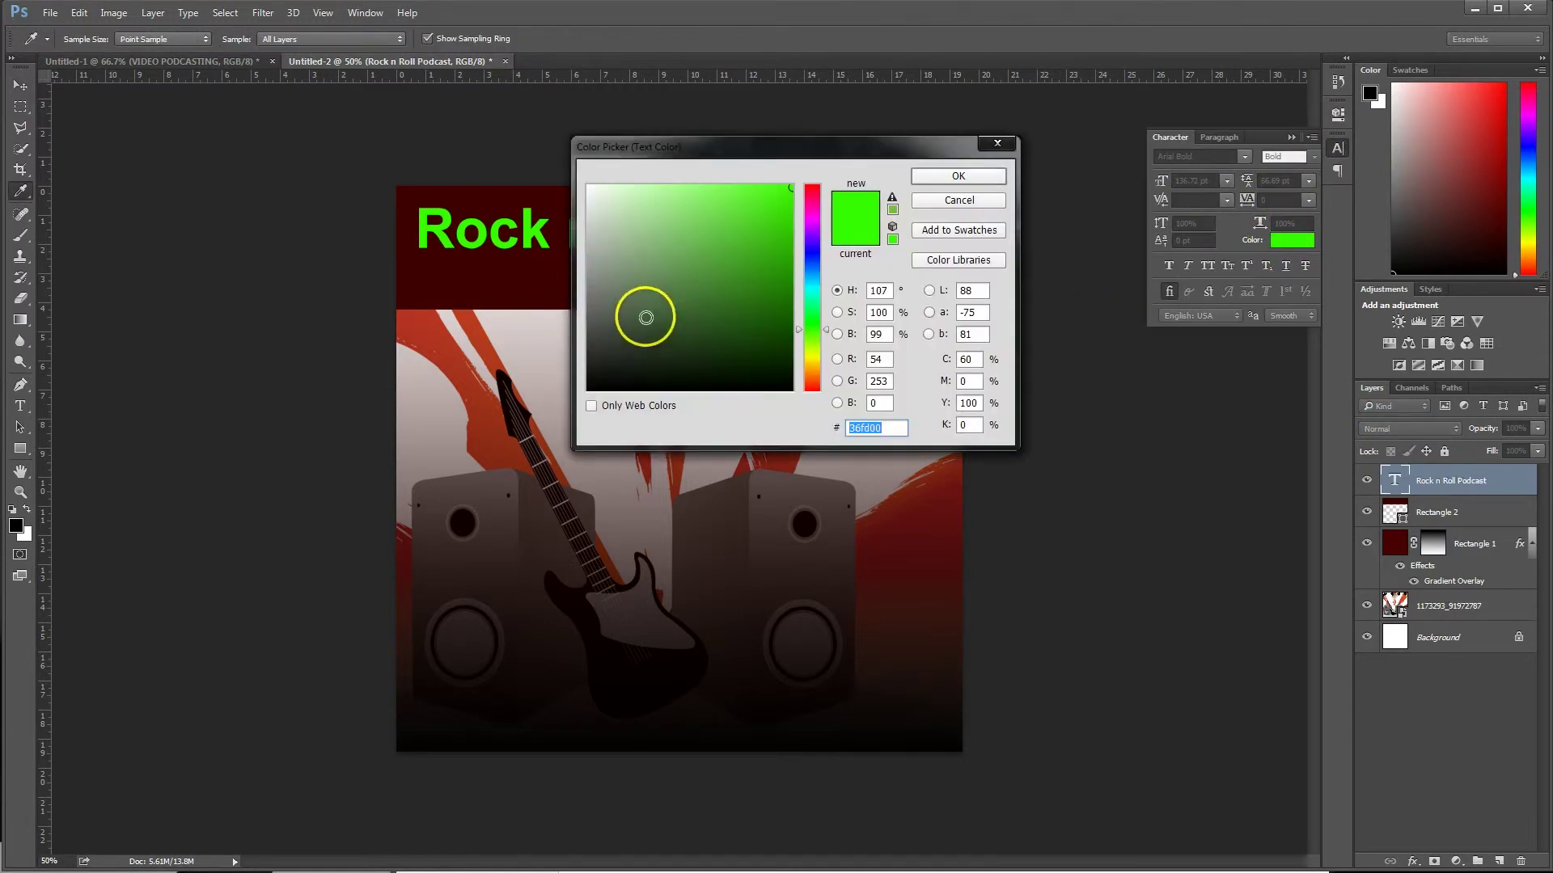
drag(799, 212, 808, 196)
click(584, 232)
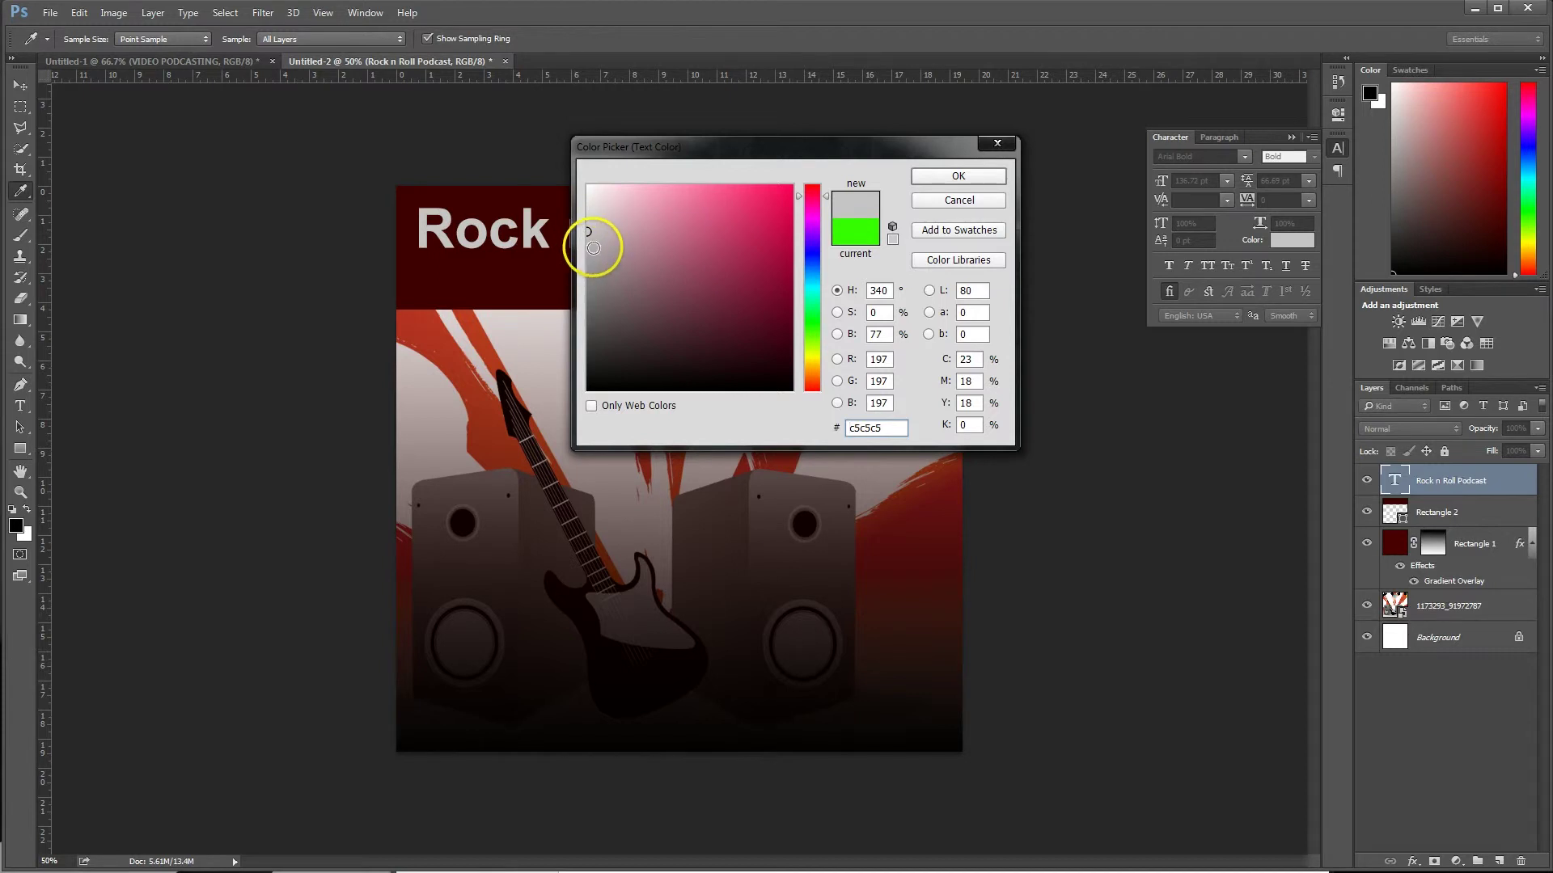
click(588, 242)
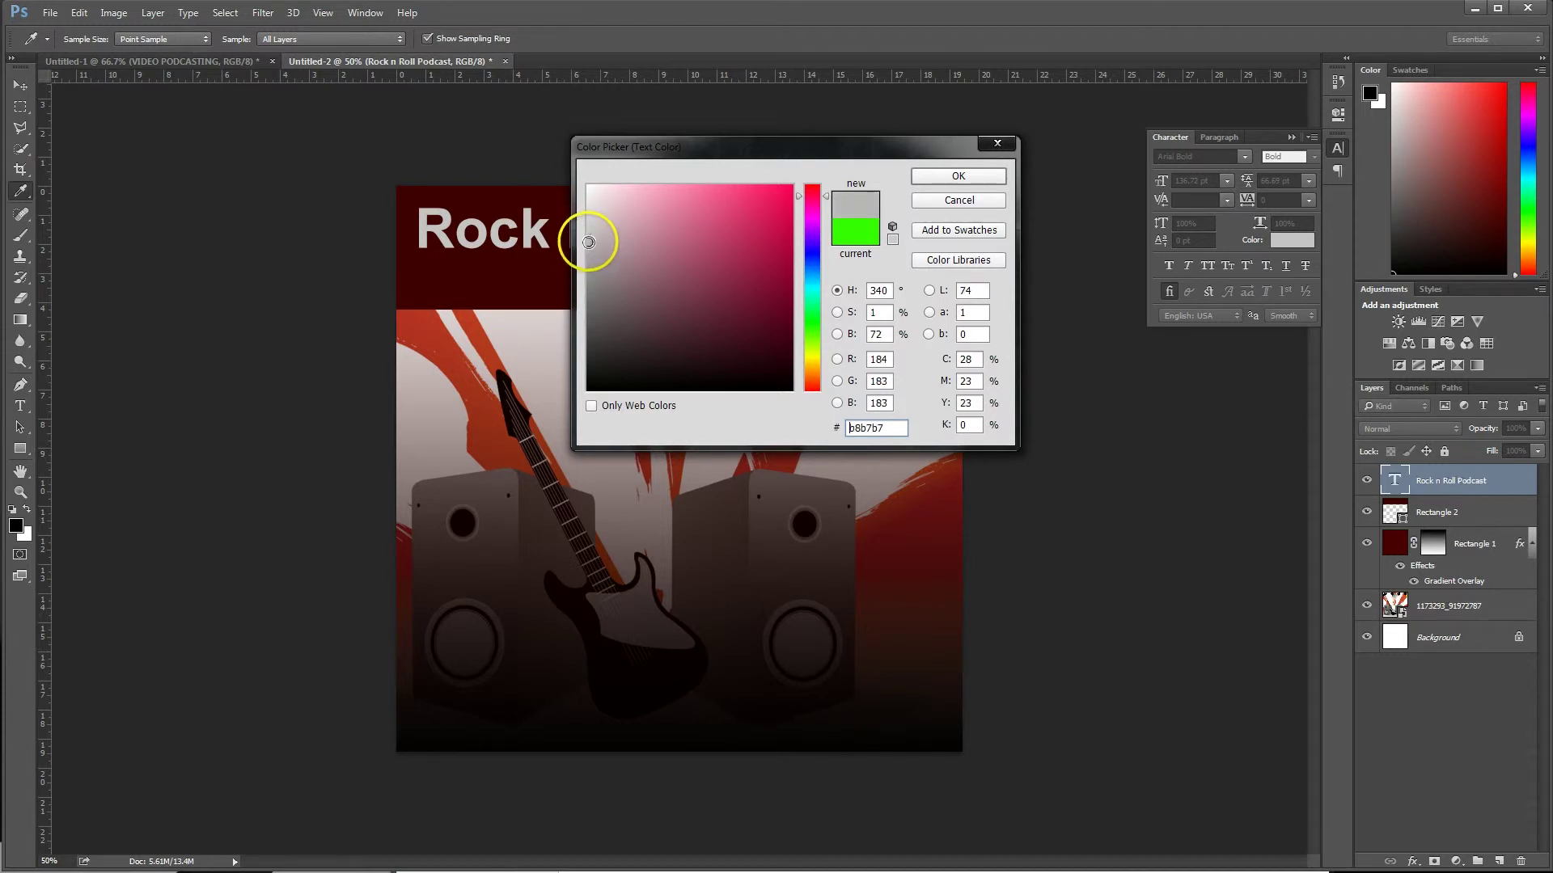
click(985, 183)
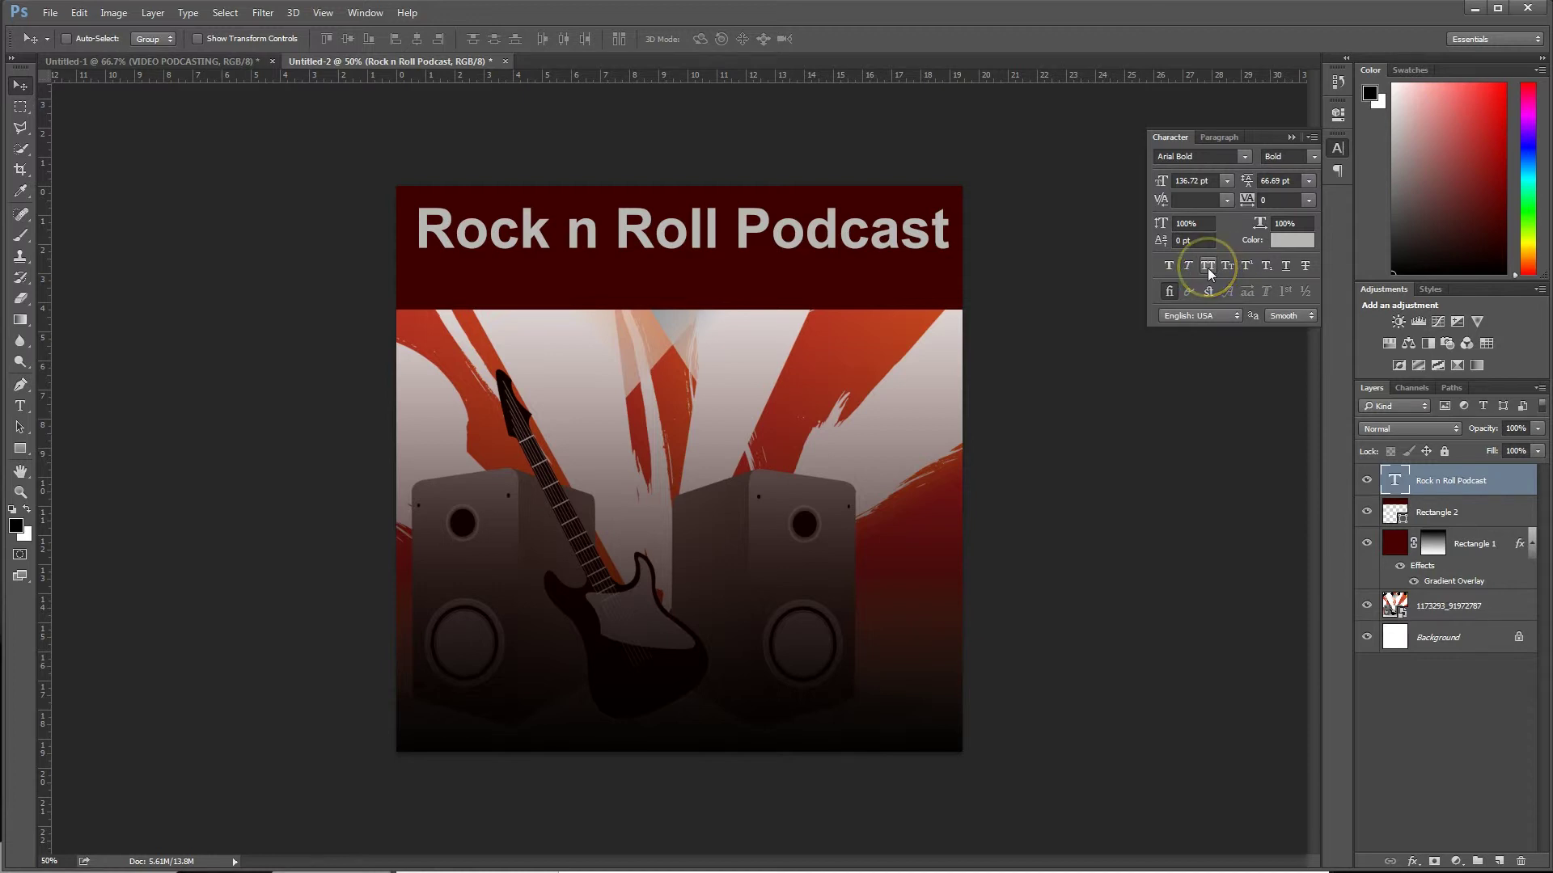
Step: Set the title in All Caps, shrink it to 111.01 pt, and move the Rectangle 2 header bar higher
click(1207, 269)
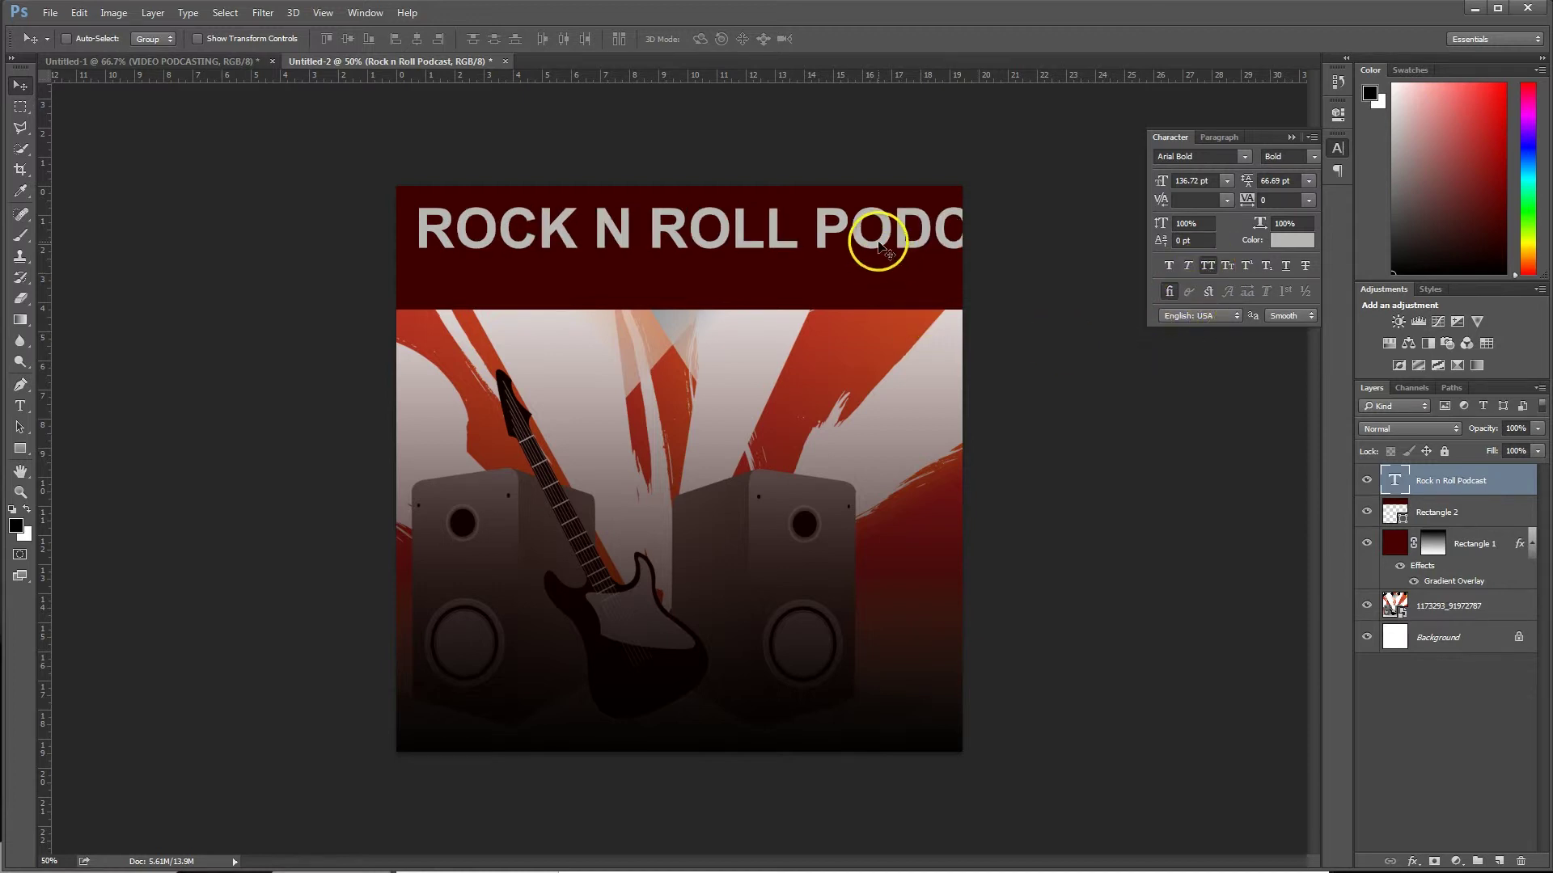
mouse_move(877, 237)
mouse_down()
mouse_move(851, 245)
mouse_move(866, 229)
mouse_up()
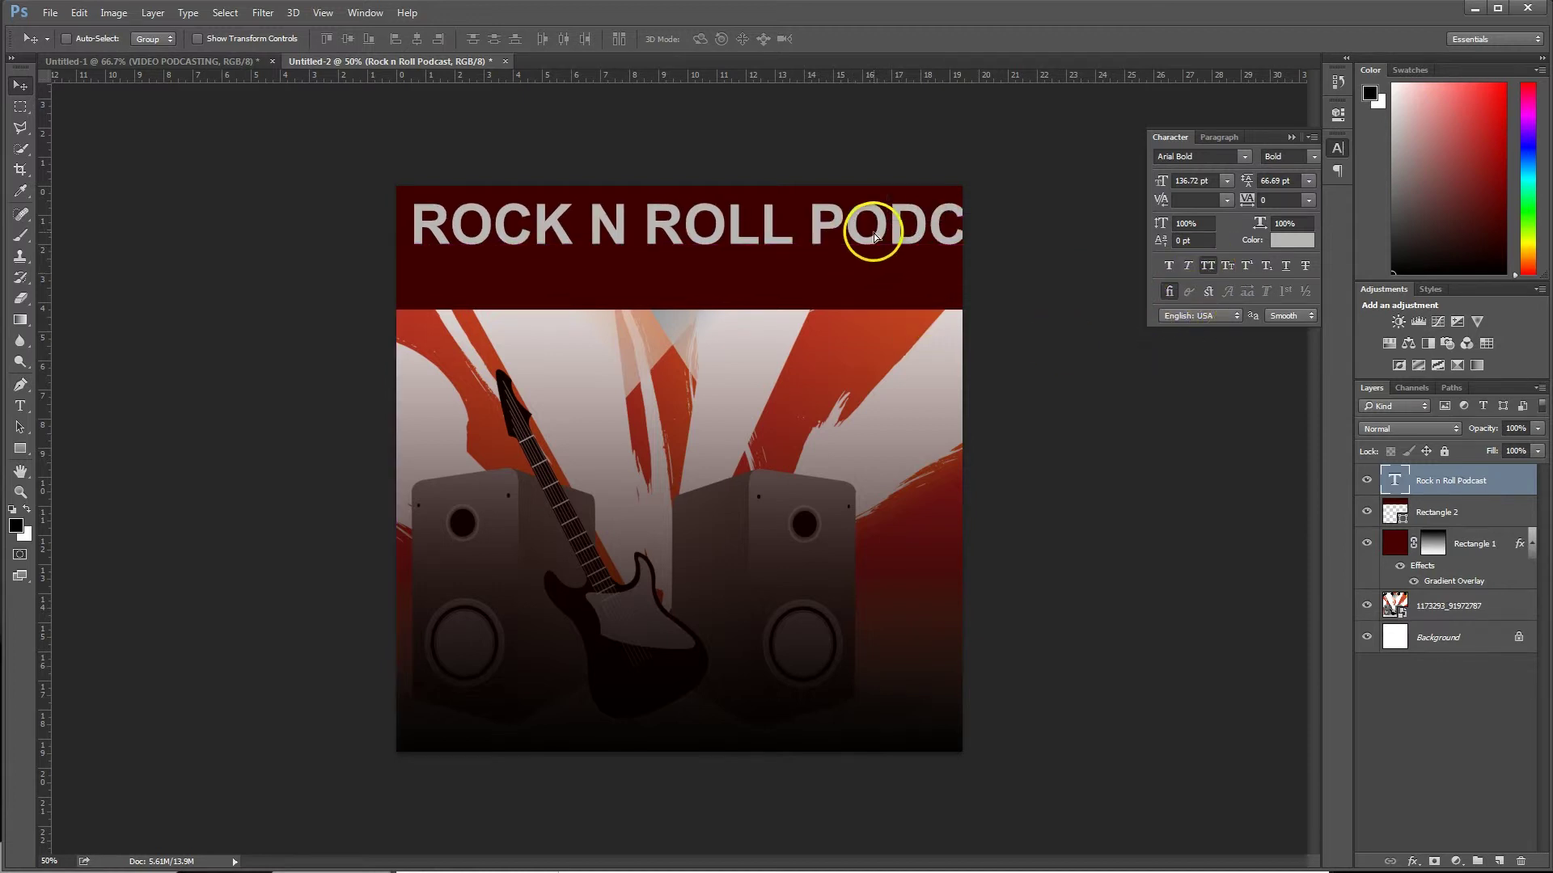
key(ctrl)
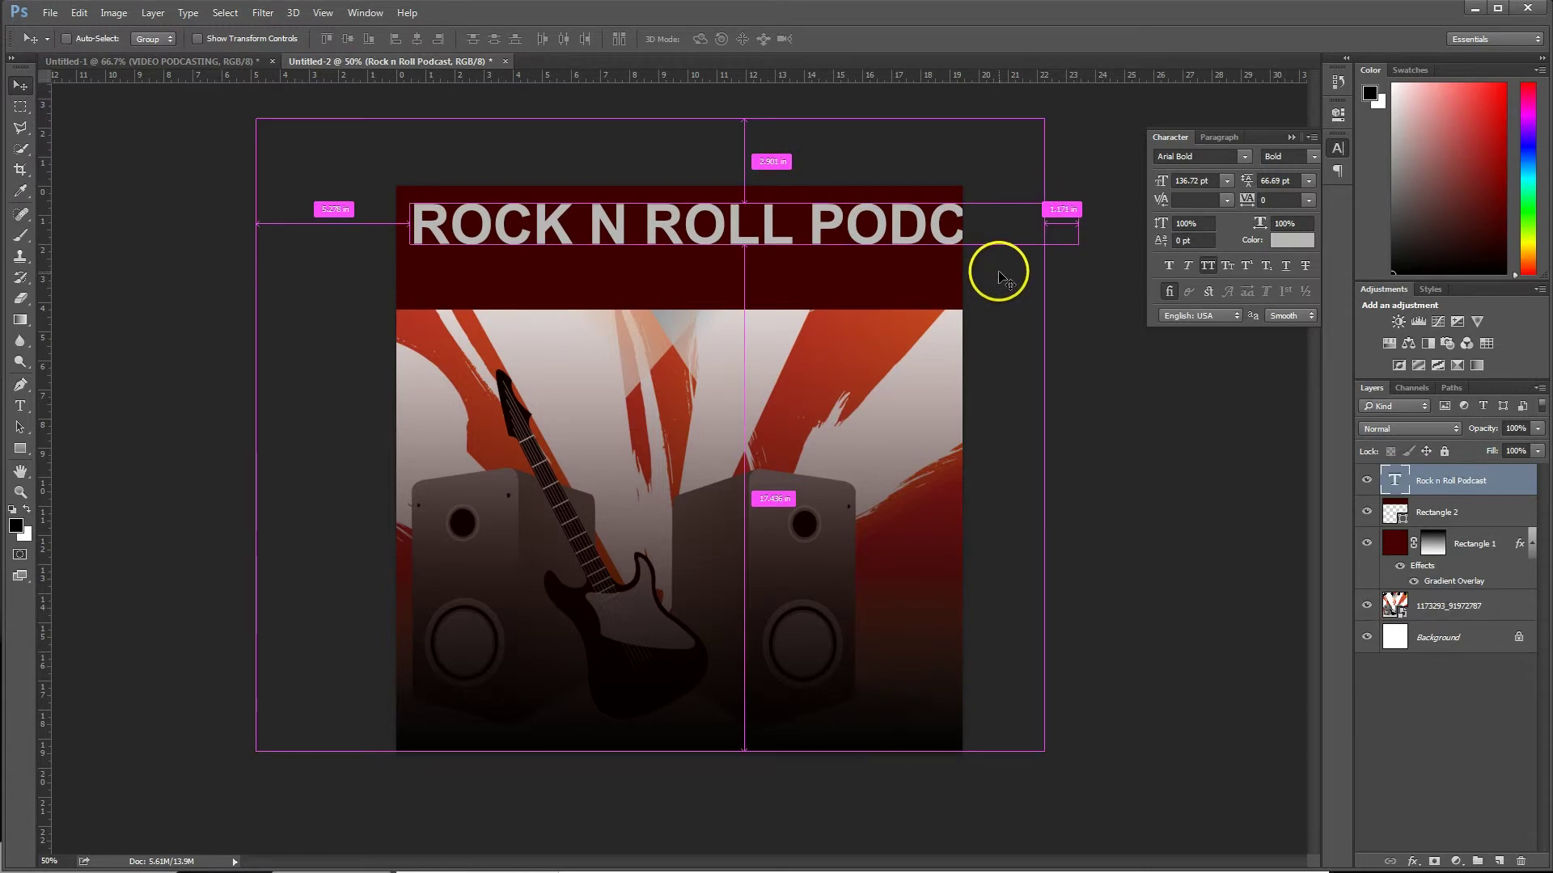
key(ctrl+t)
drag(1077, 264, 952, 250)
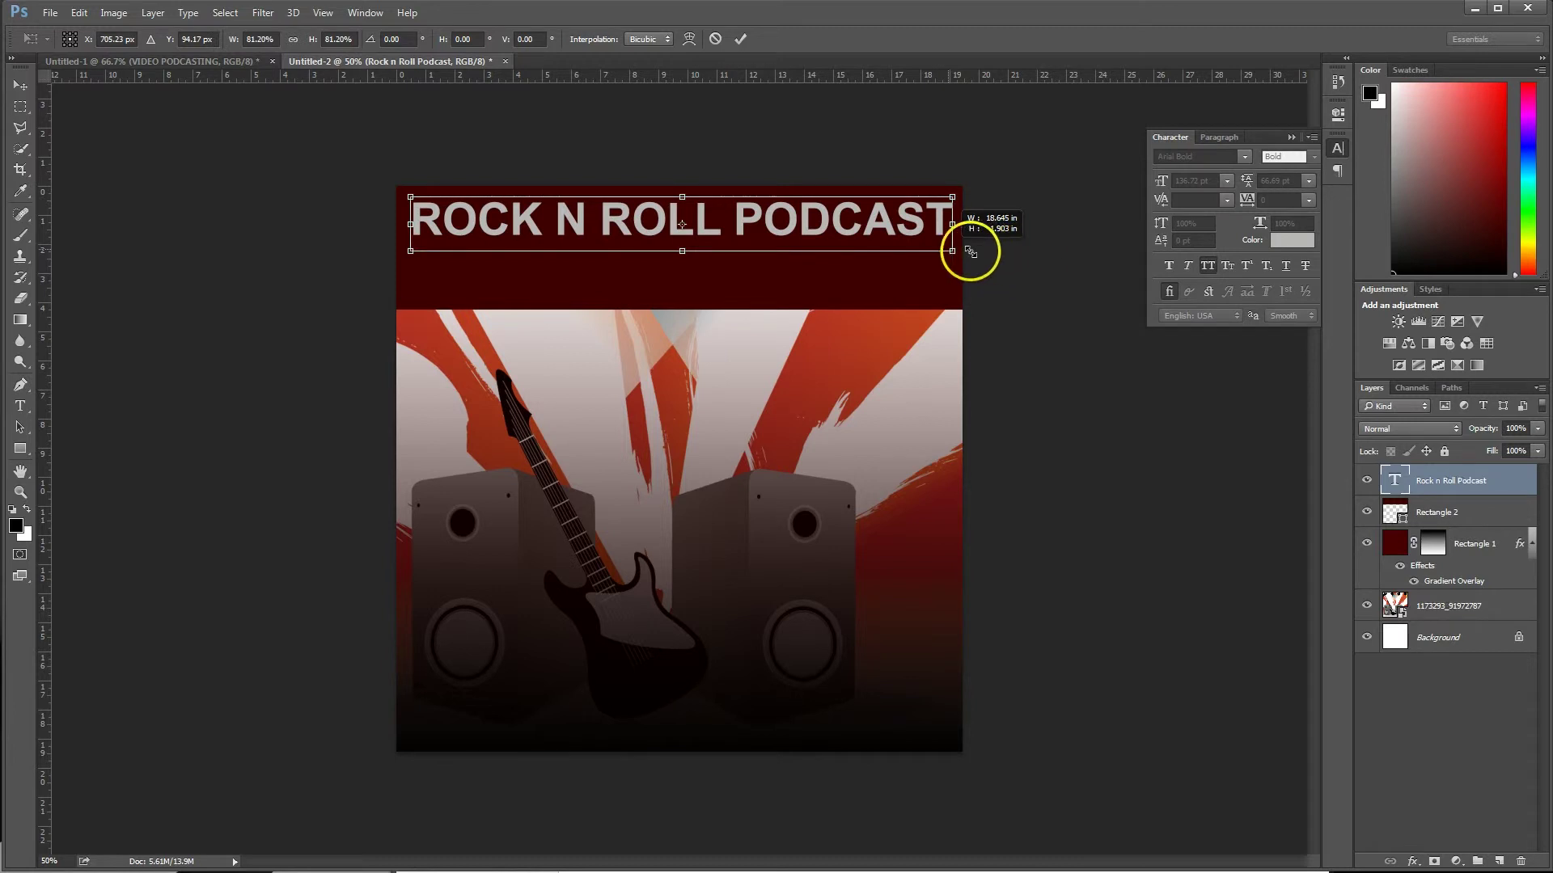
double_click(860, 218)
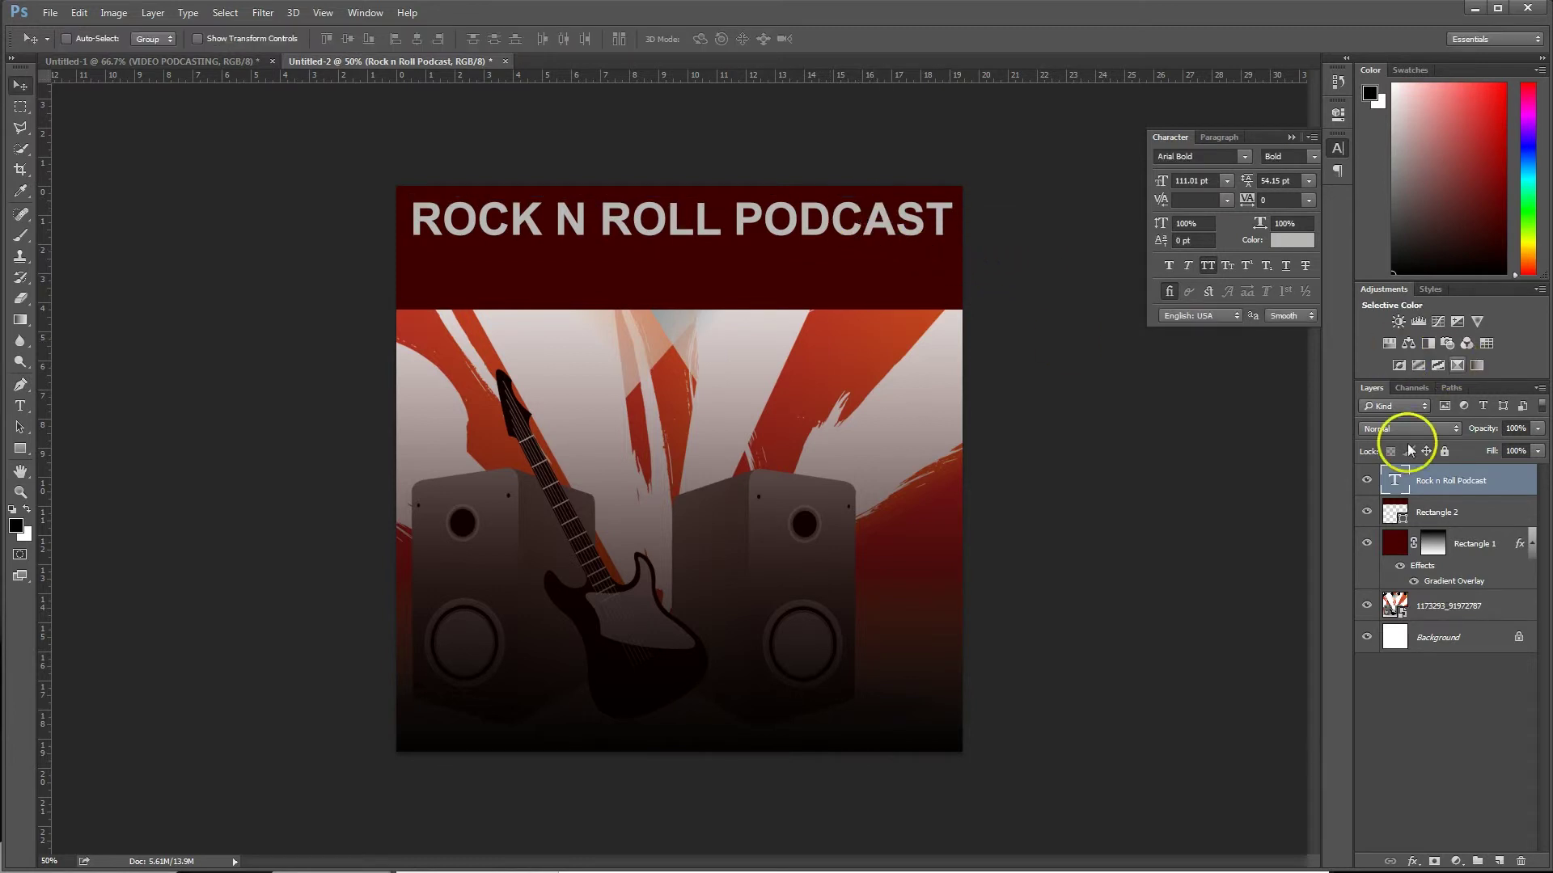
click(1469, 511)
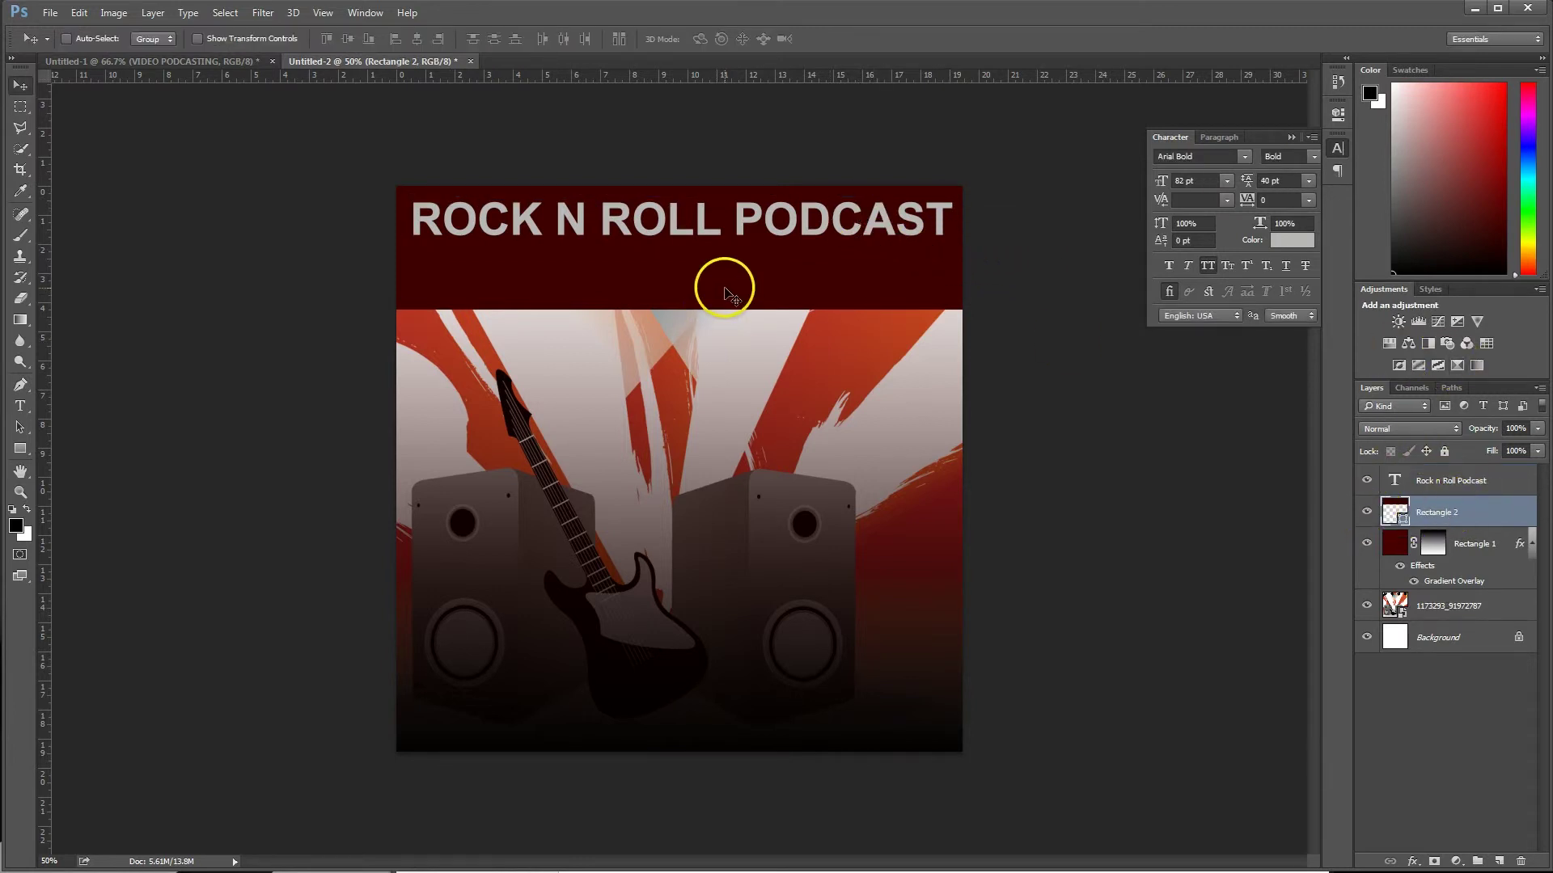
drag(724, 283, 735, 241)
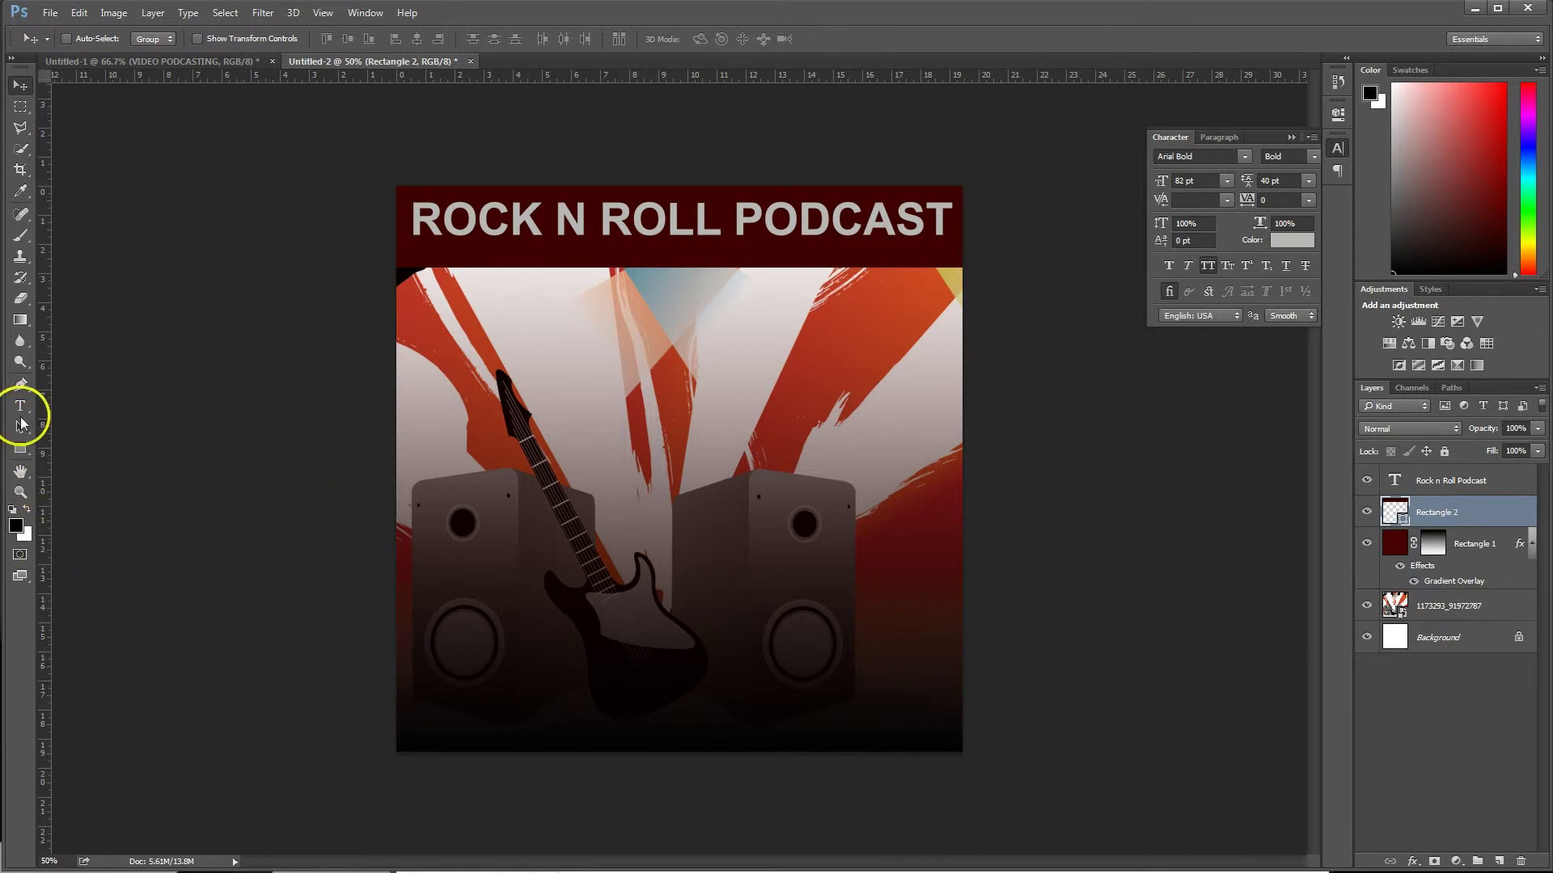
Step: Type 'ROCKING THE NIGHT AWAY' as a new text layer and centre it near the bottom edge
click(20, 406)
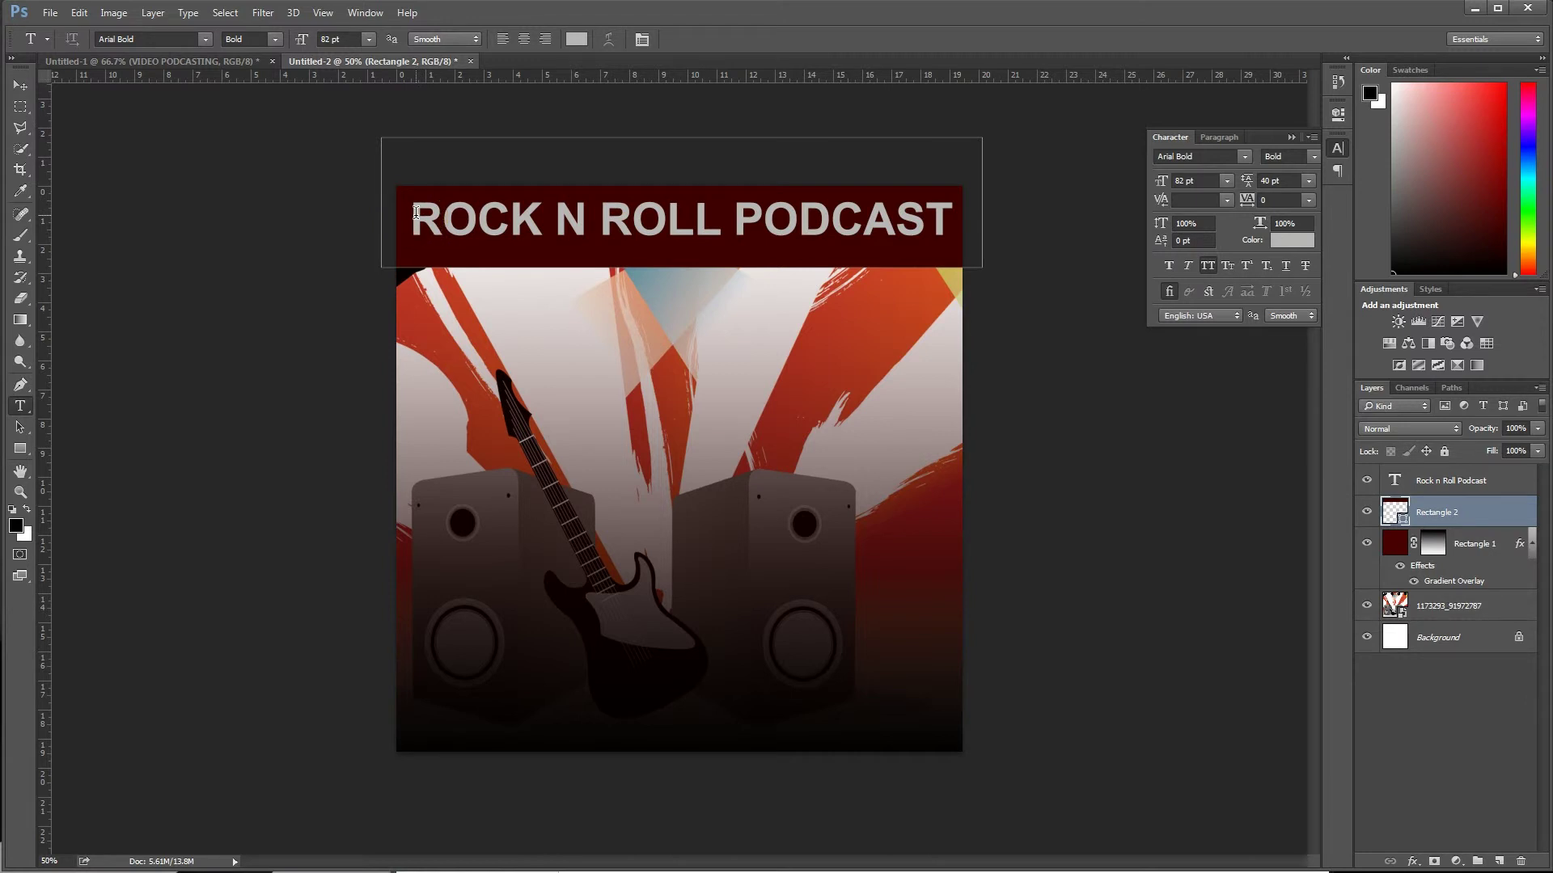
click(441, 705)
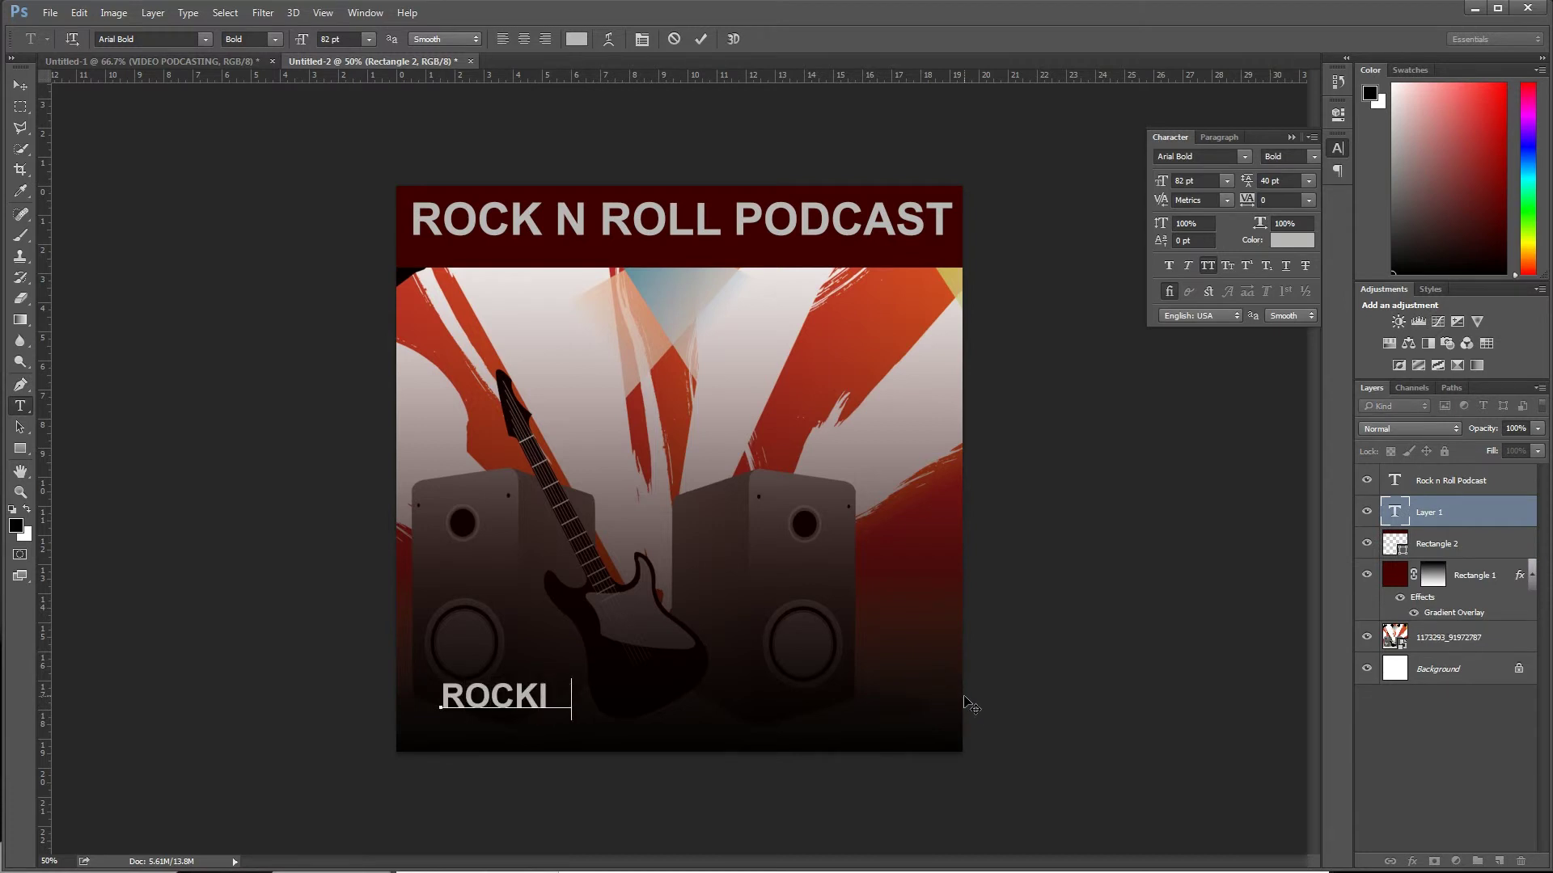
text(ROCKING THE NIGHT AWAY)
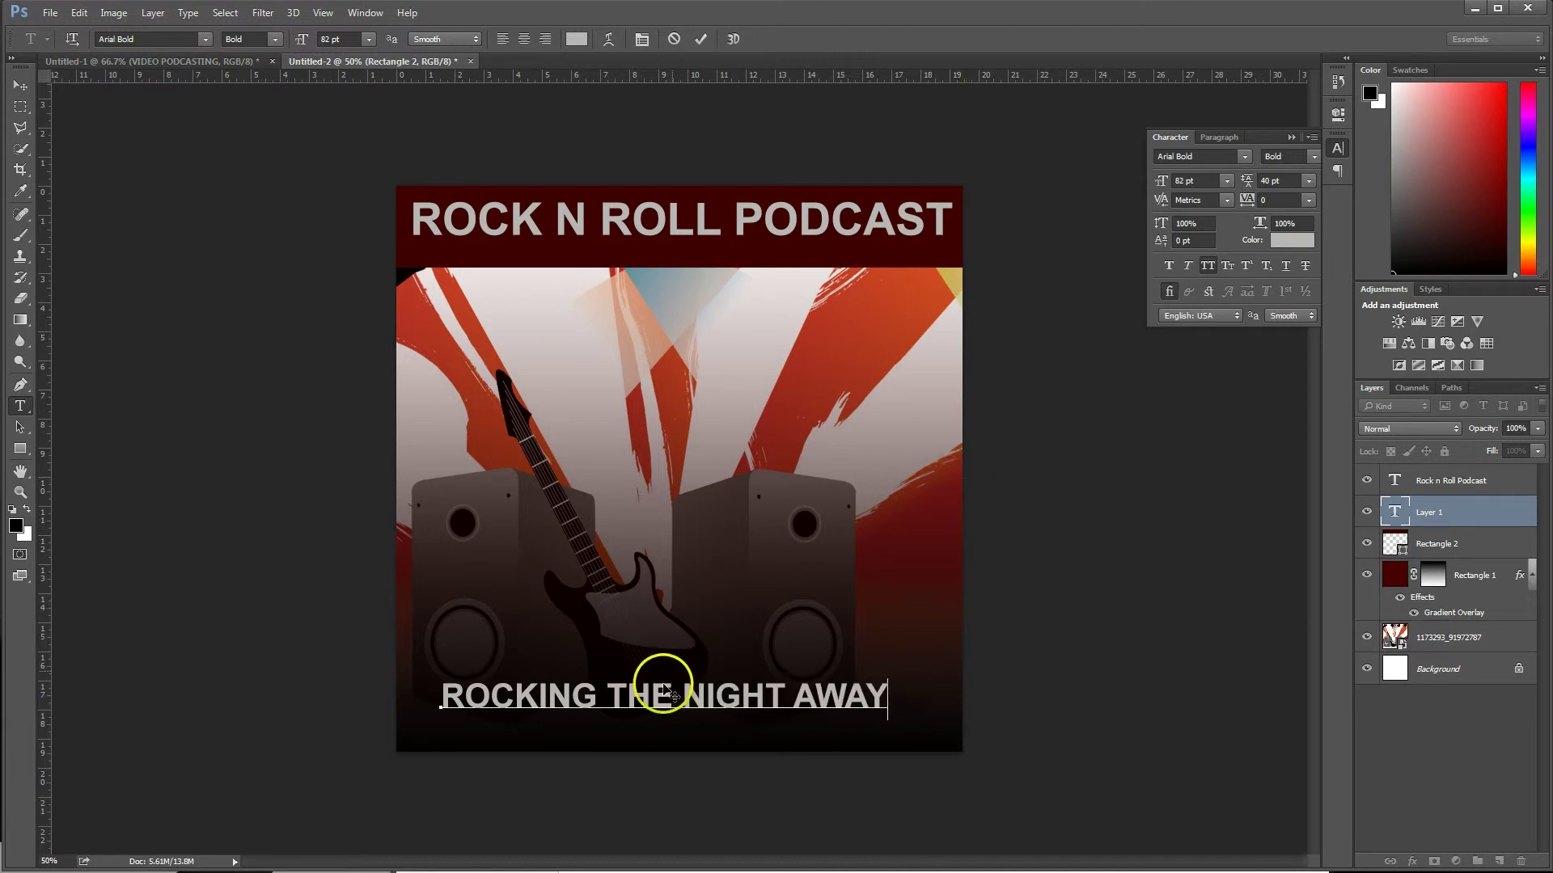
click(20, 83)
drag(722, 707, 755, 698)
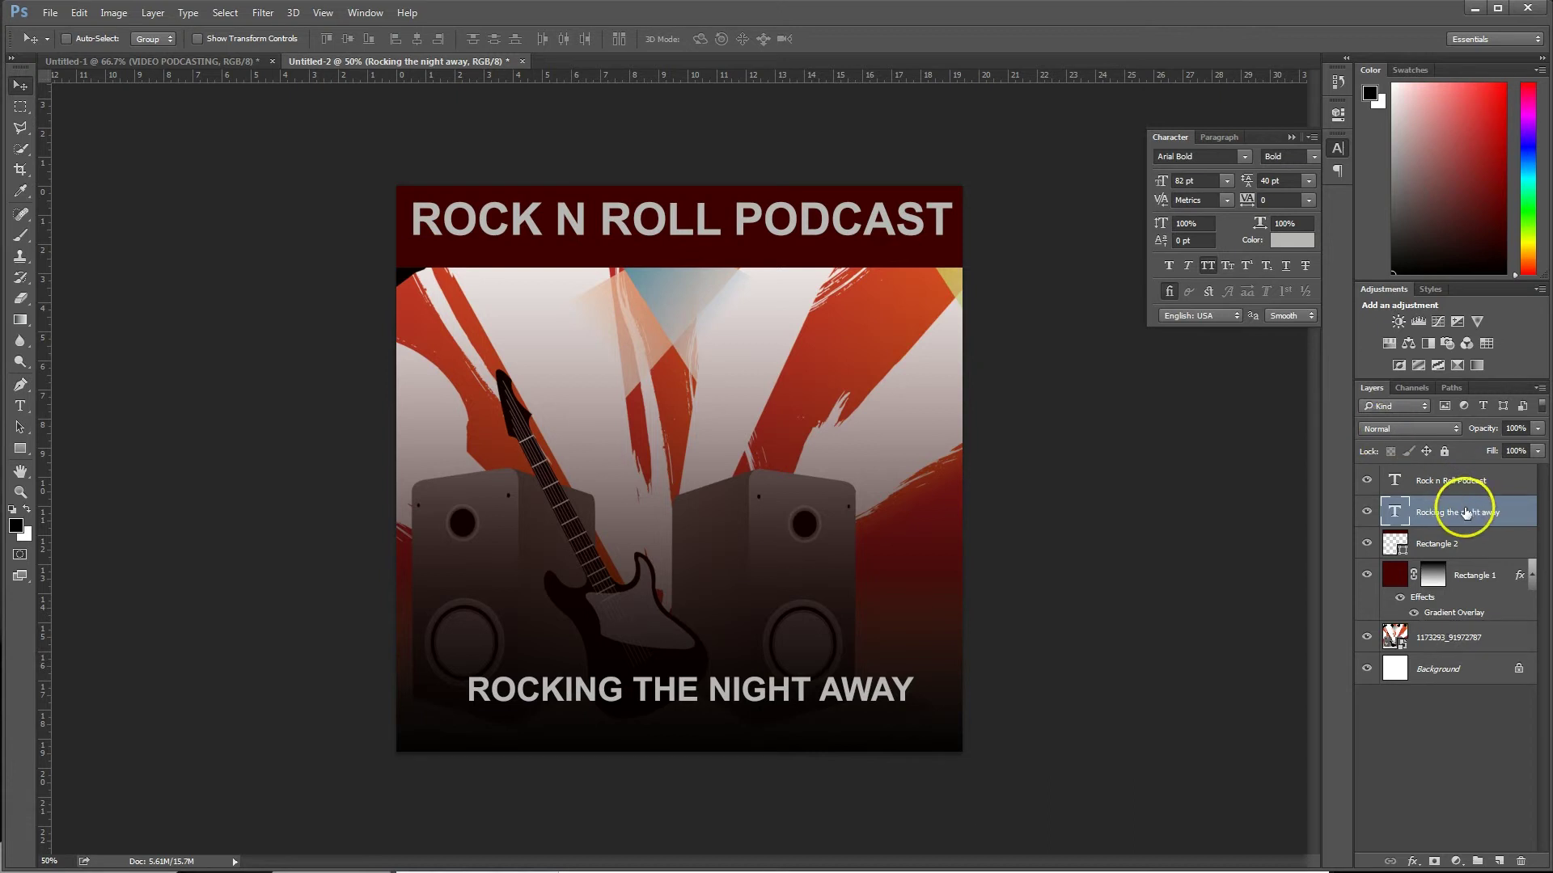
Step: Apply a red Color Overlay layer style to the 'ROCKING THE NIGHT AWAY' text layer
click(1515, 508)
double_click(1514, 508)
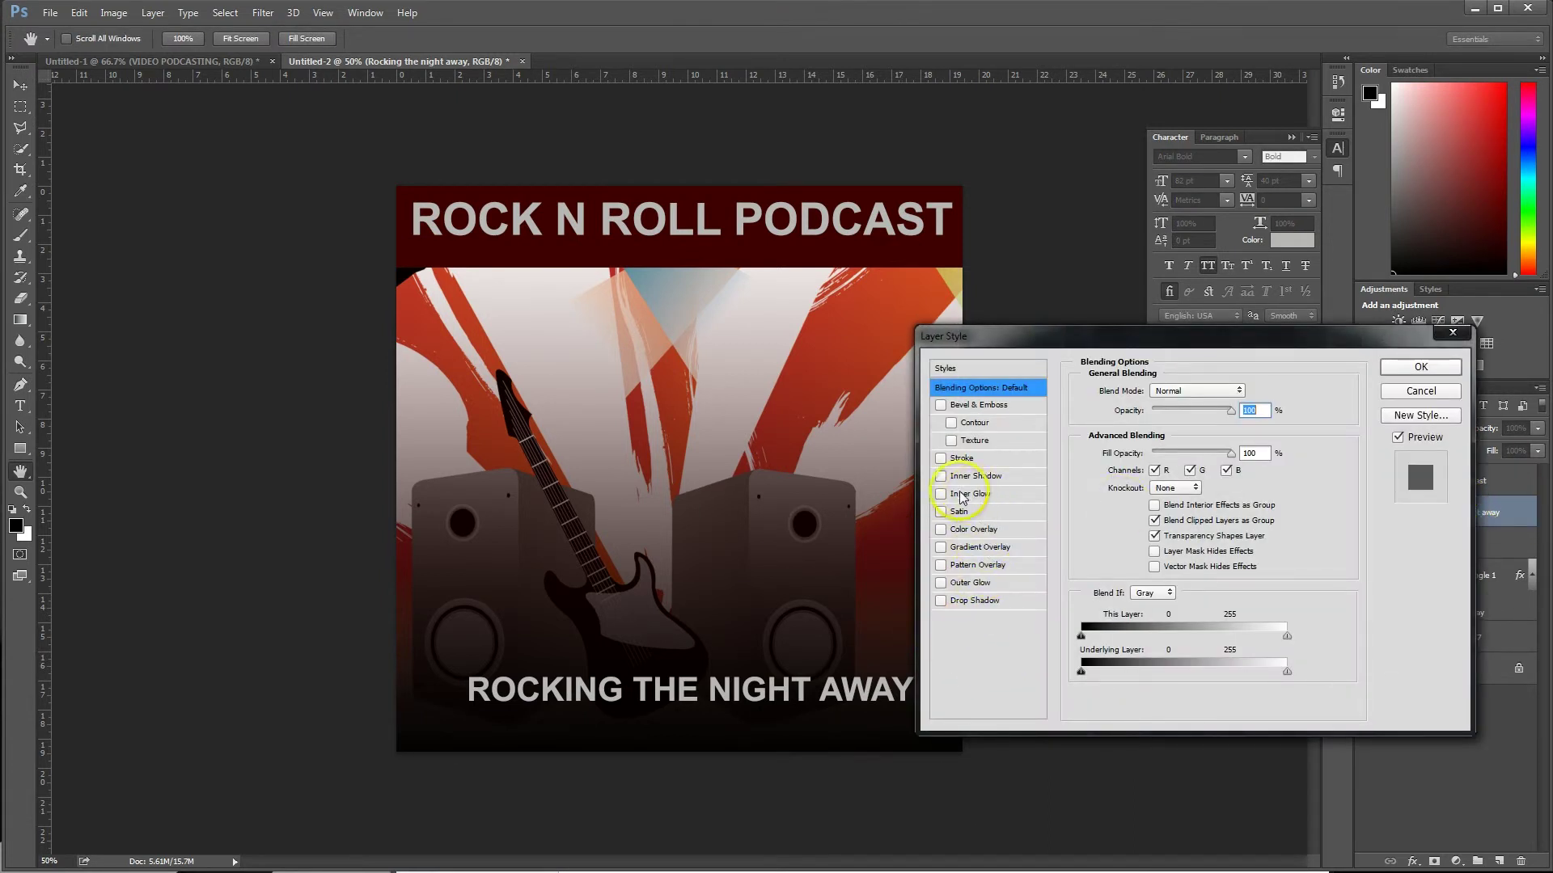
click(963, 530)
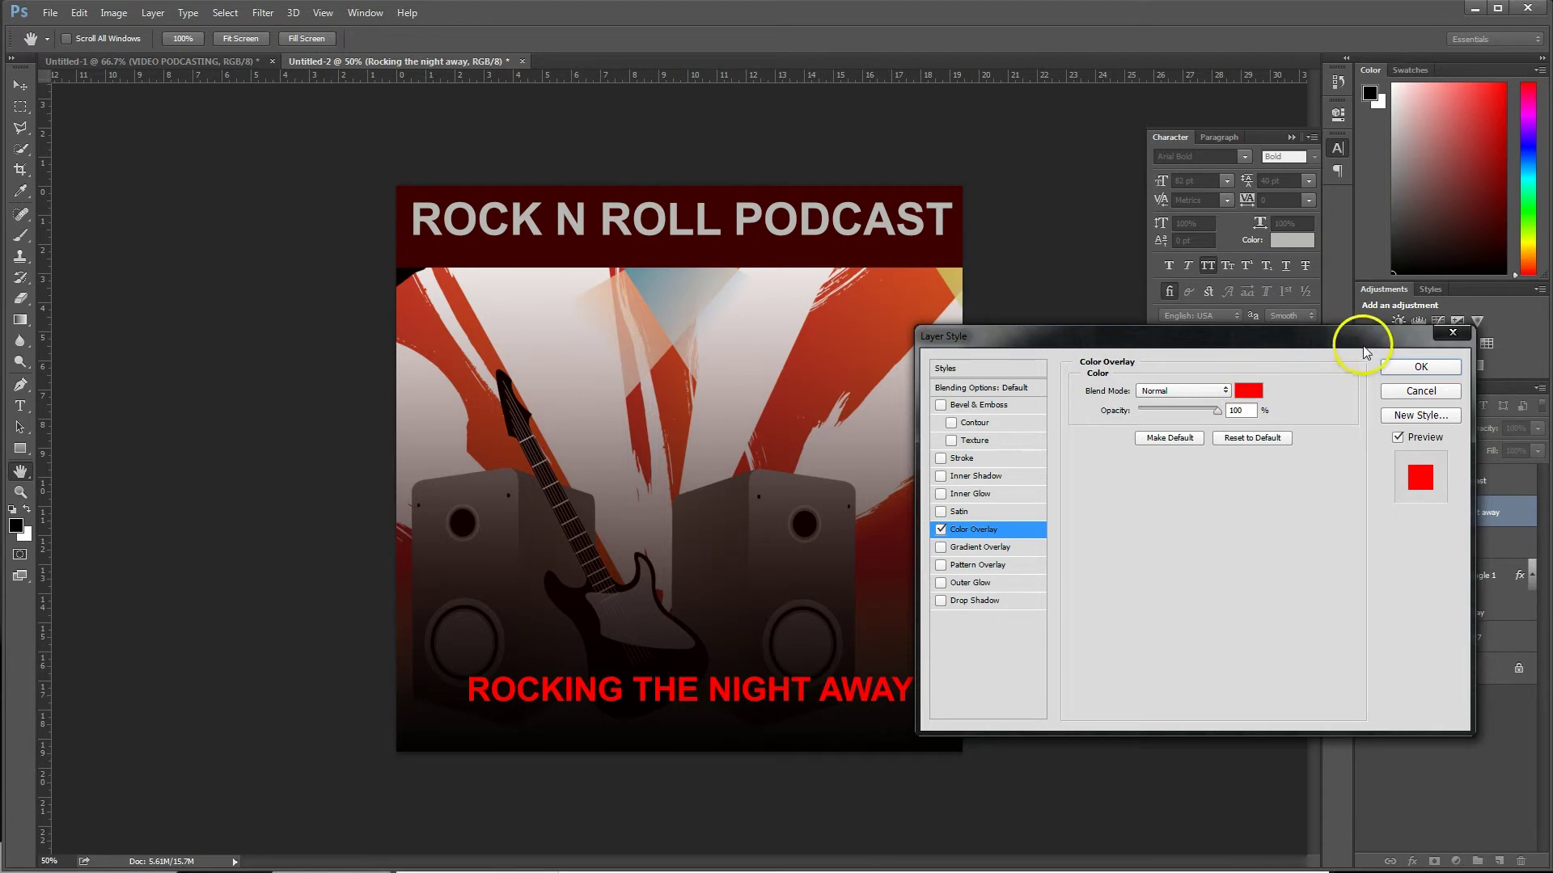
click(1421, 366)
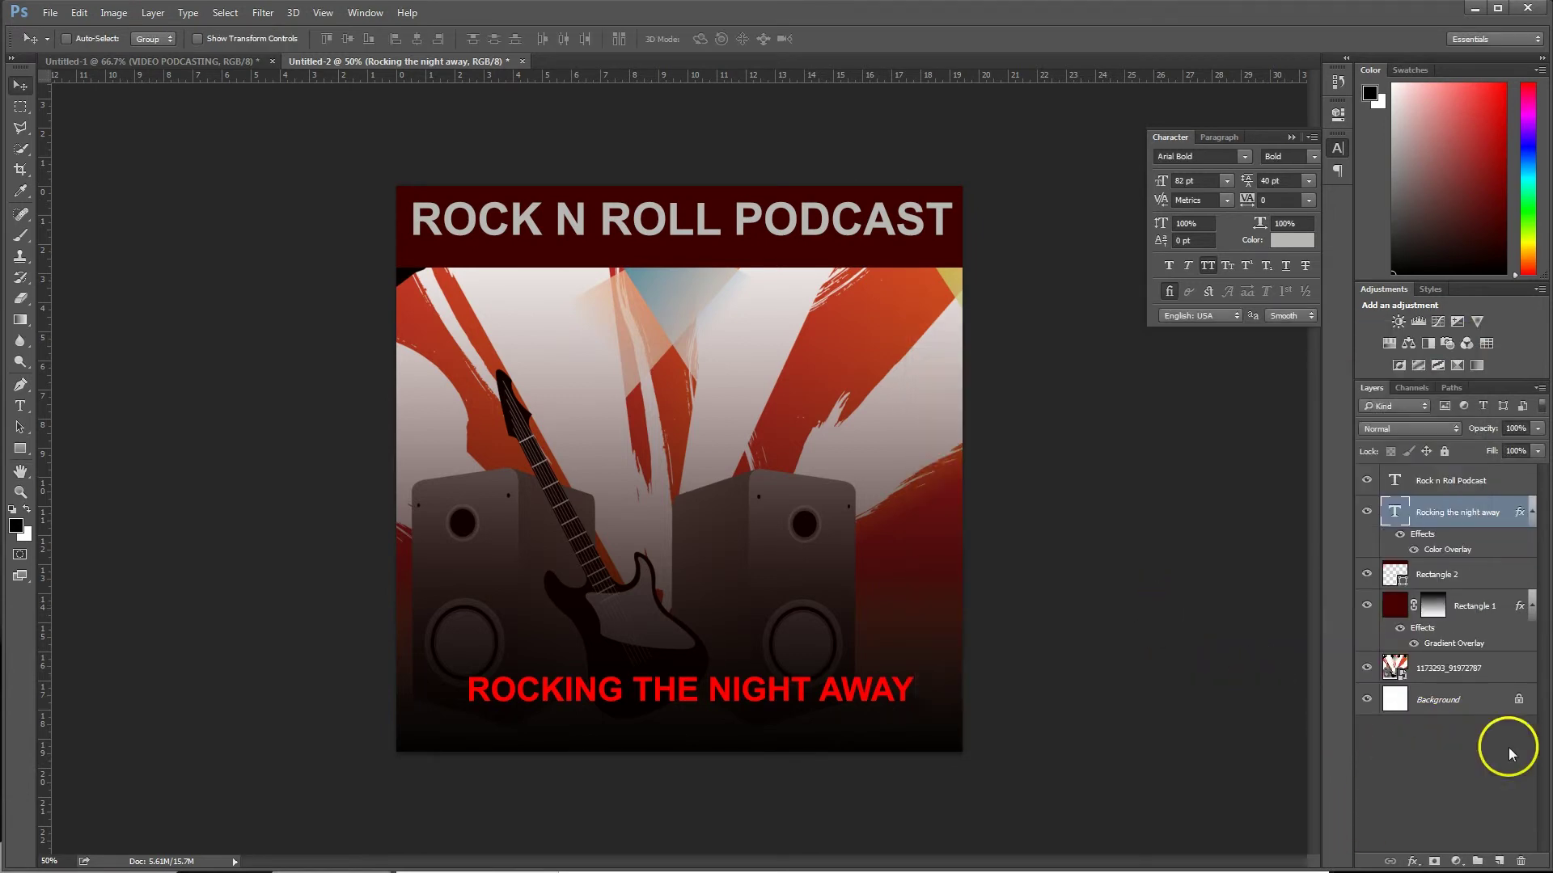
click(115, 61)
click(444, 61)
click(308, 711)
click(306, 718)
click(239, 752)
click(223, 777)
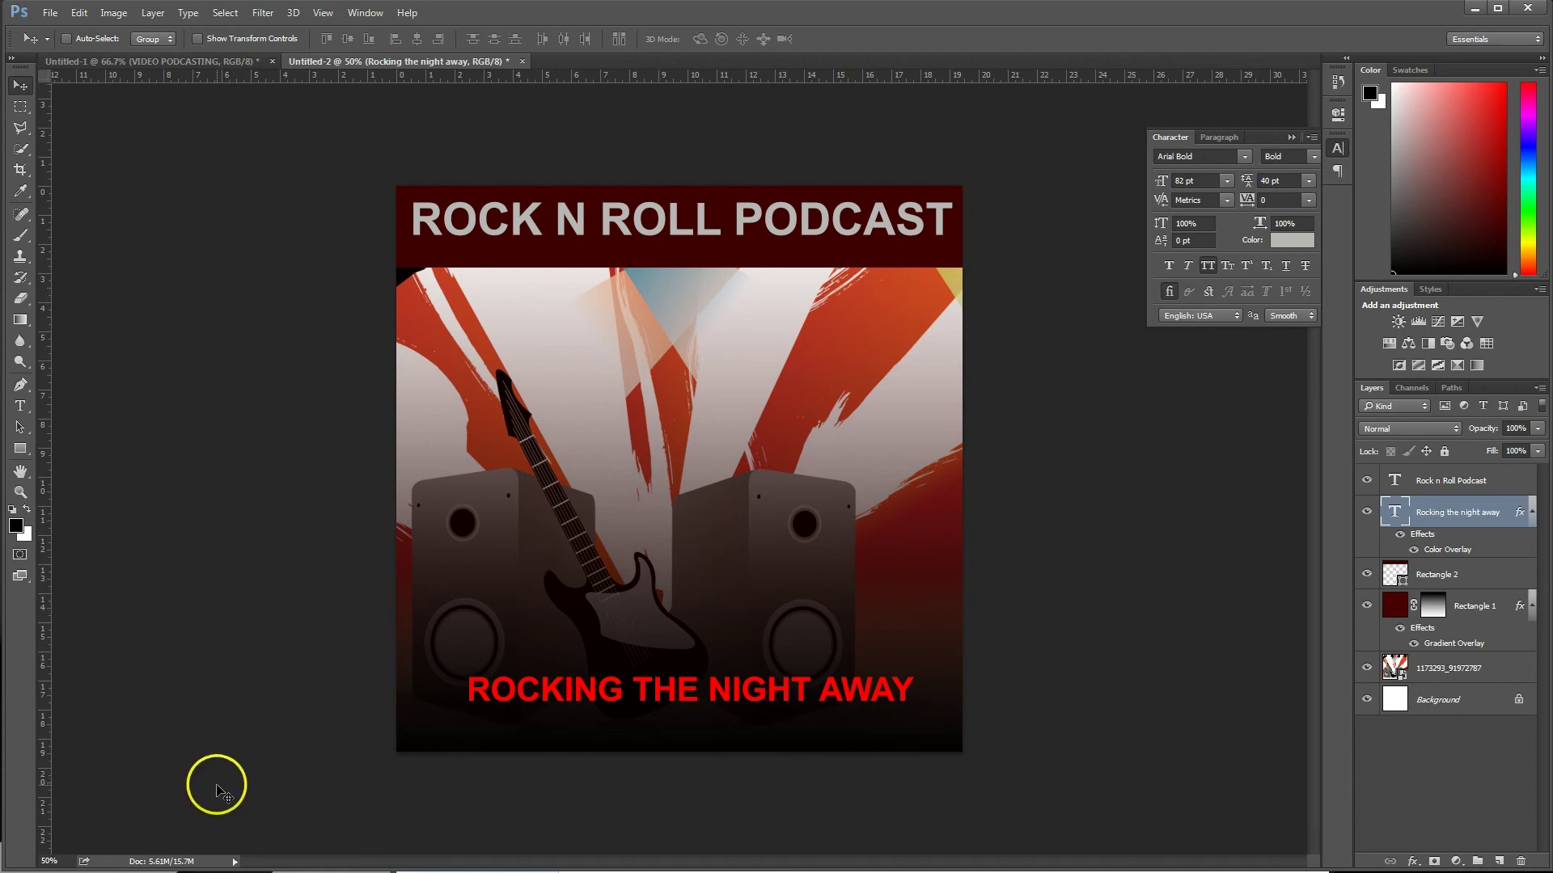